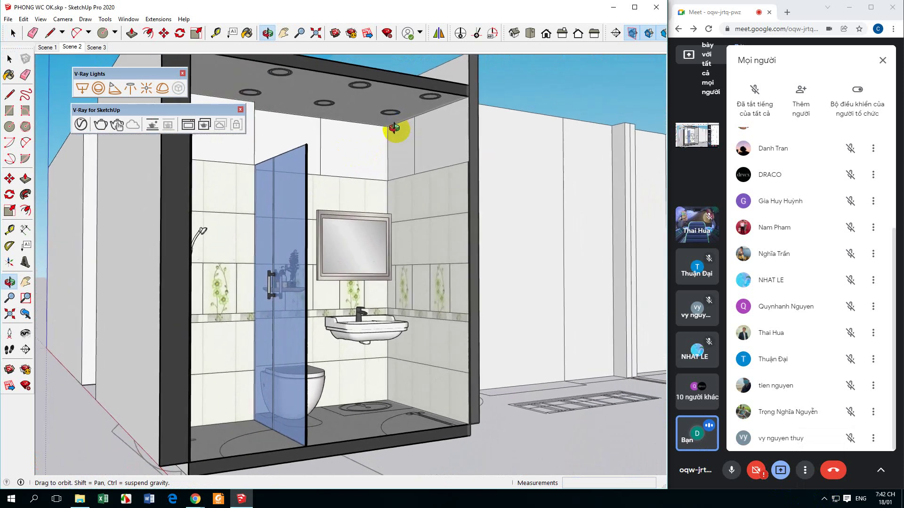
Look over the whole model from outside and check which section plane cuts the bathroom.
key("space")
scroll(363, 194, "down", 3)
middle_click_drag(363, 196, 329, 273)
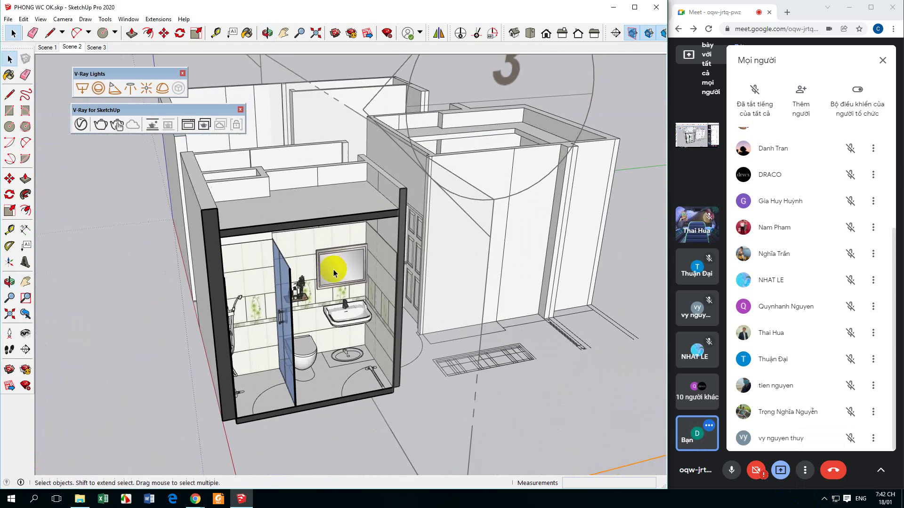
scroll(319, 283, "down", 1)
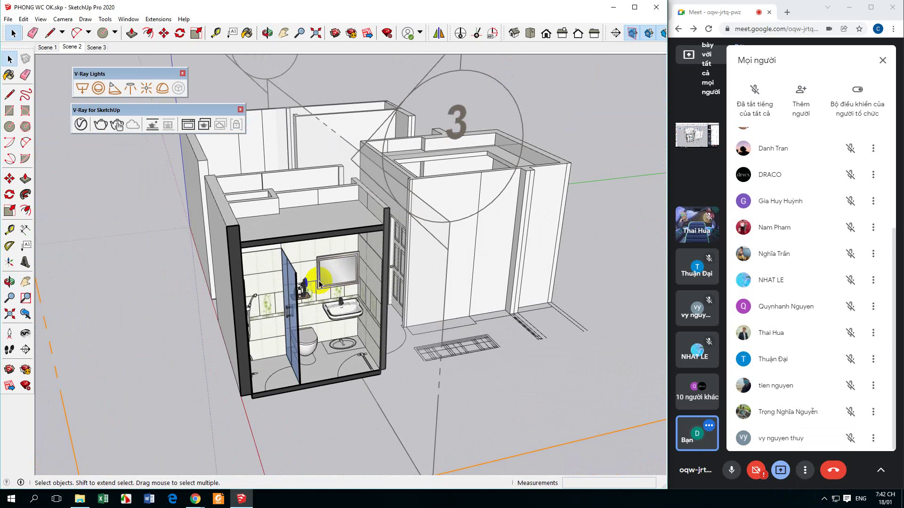
left_click(319, 283)
scroll(319, 283, "down", 6)
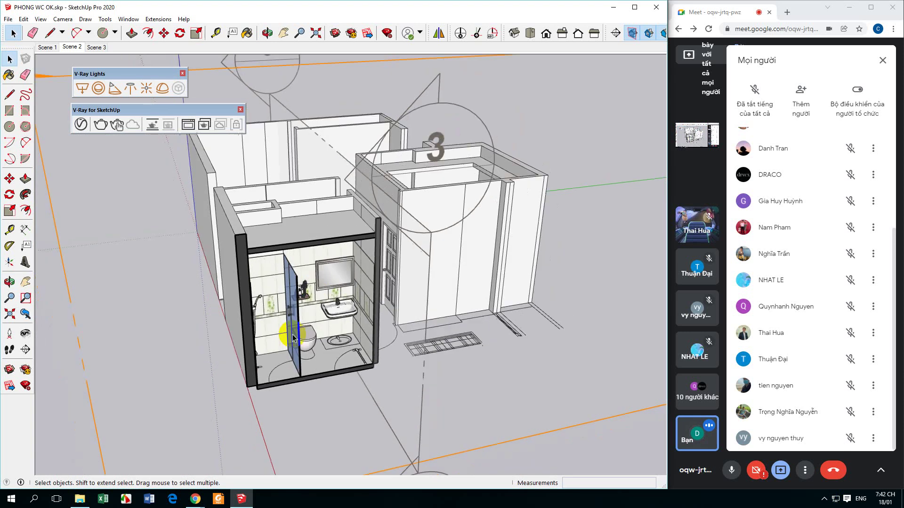
left_click(232, 441)
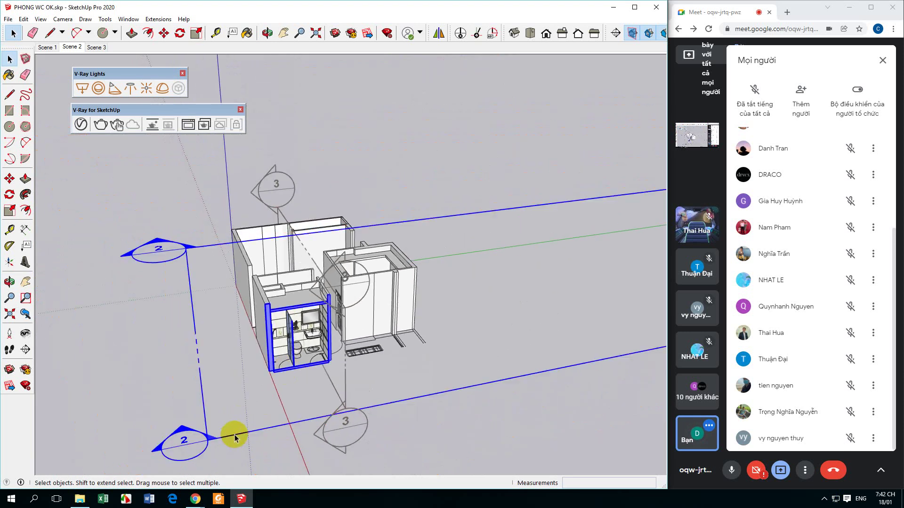
left_click(117, 342)
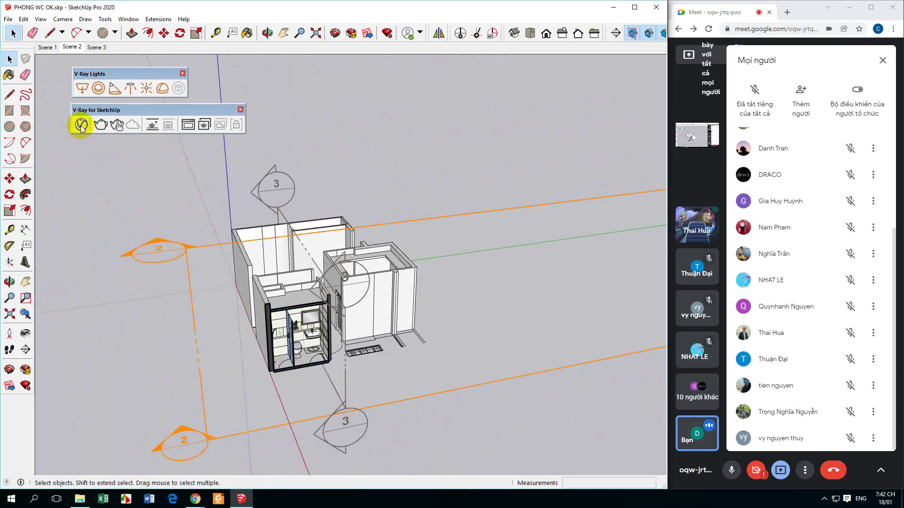
In the V-Ray Asset Editor, turn off Use Object Material and Affect Light for the Section 2 clipper and enable Camera Rays Only.
left_click(81, 126)
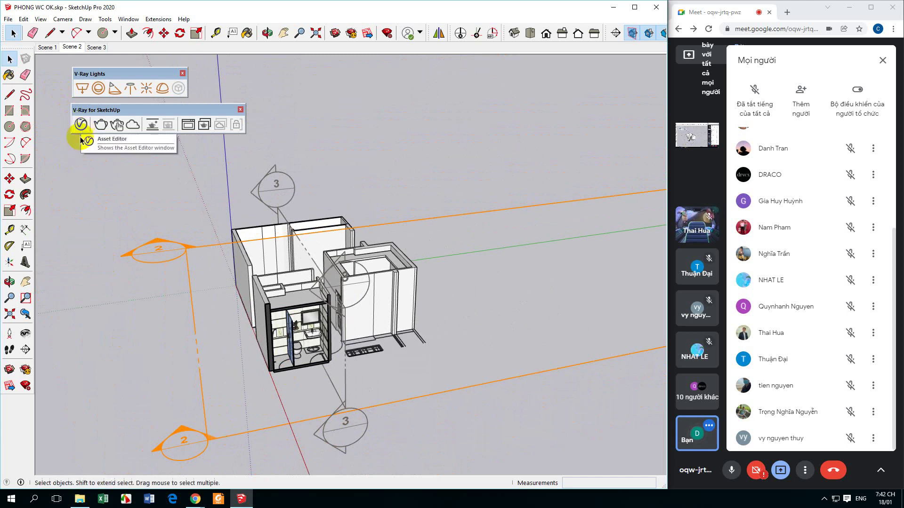
left_click_drag(423, 77, 433, 83)
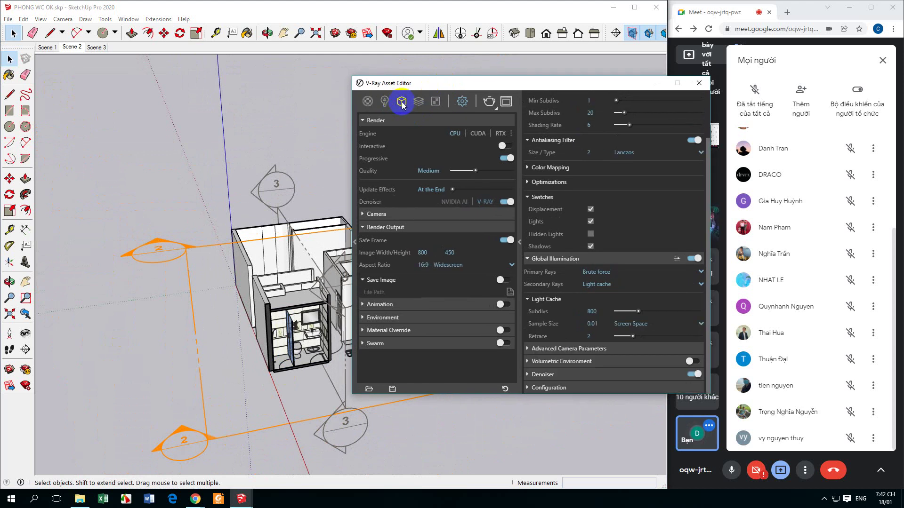
left_click(397, 105)
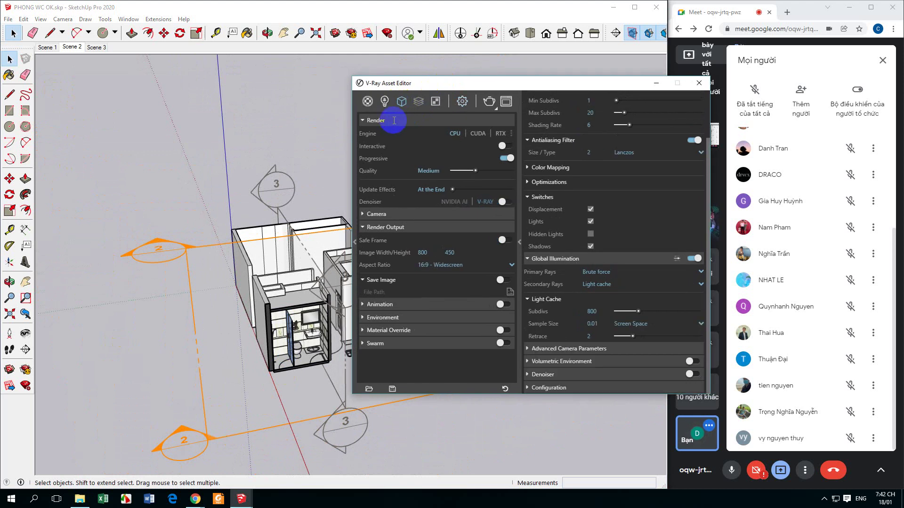
left_click(384, 144)
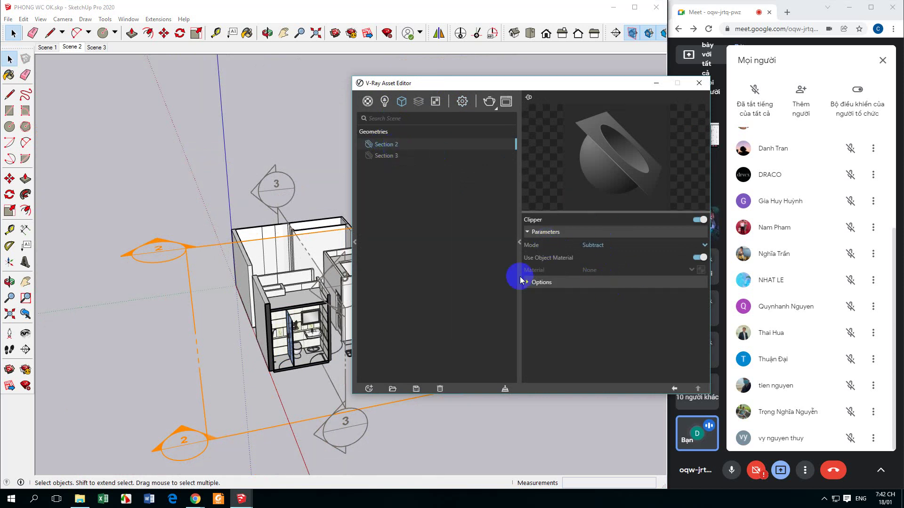
left_click(530, 282)
left_click(699, 257)
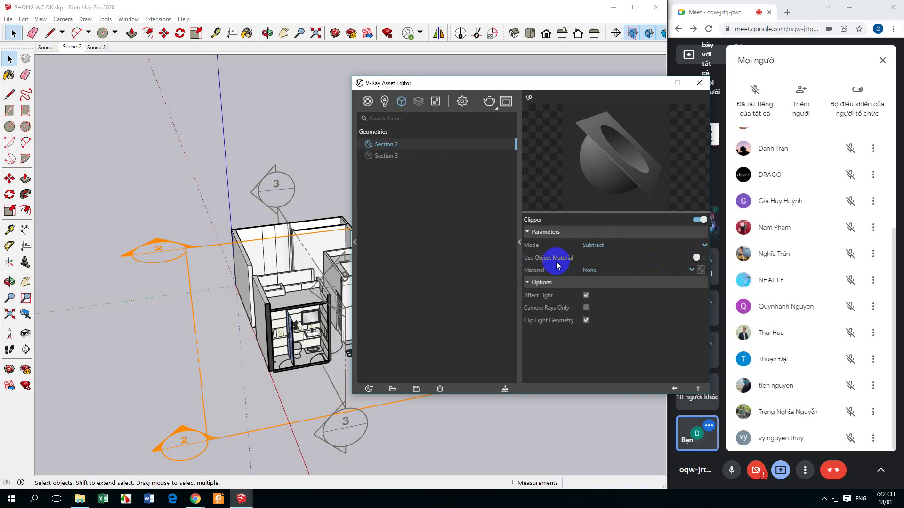
left_click(586, 308)
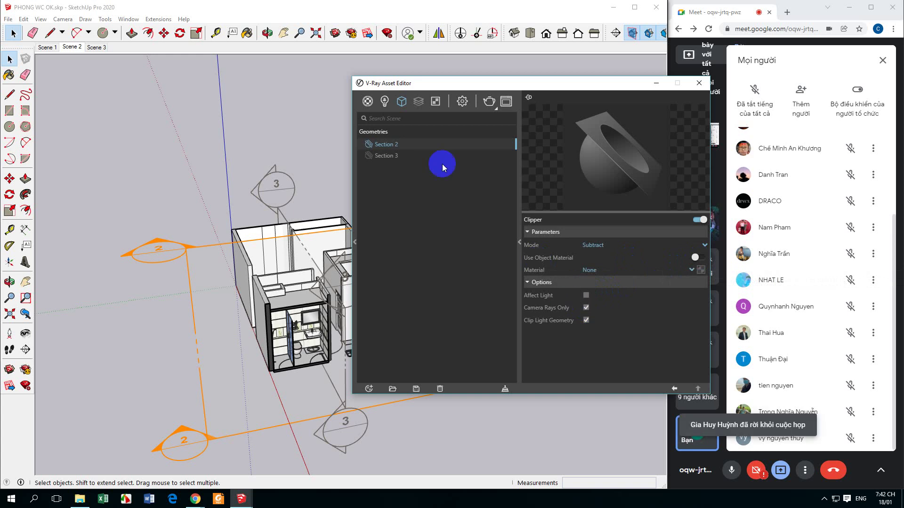
Disable Use Object Material and Affect Light for the Section 3 clipper, enable Camera Rays Only, and close the Asset Editor.
left_click(428, 157)
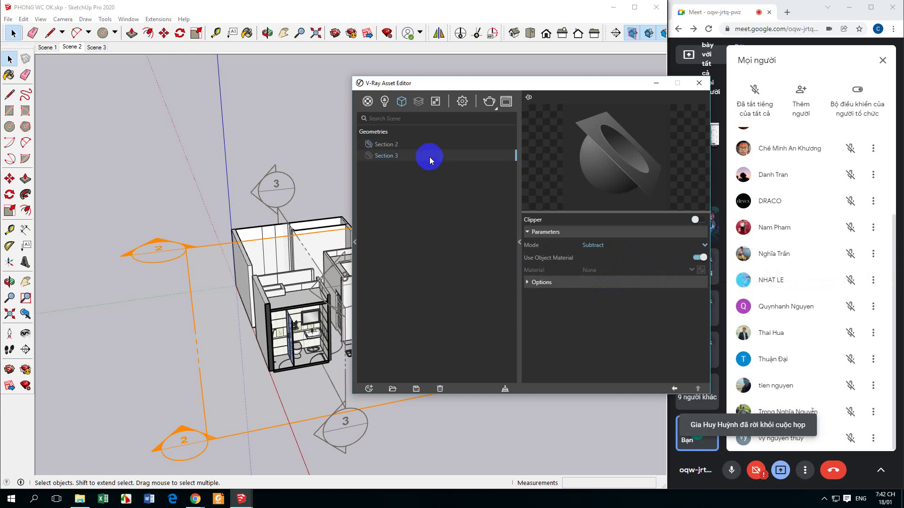
left_click(700, 257)
left_click(537, 283)
left_click(550, 298)
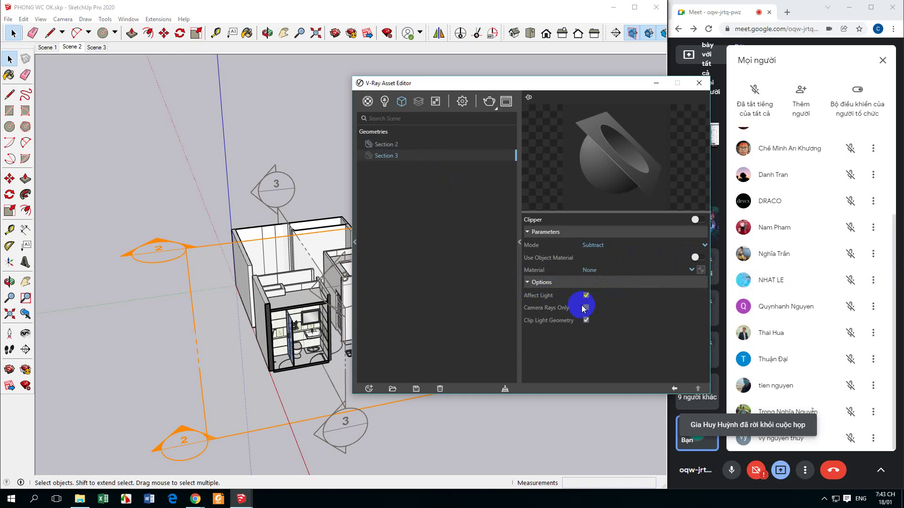
left_click(583, 306)
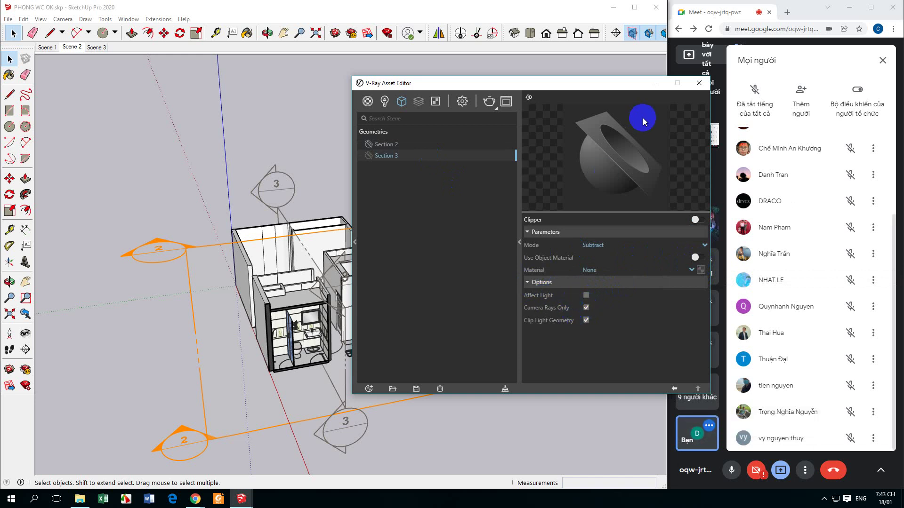
left_click(699, 82)
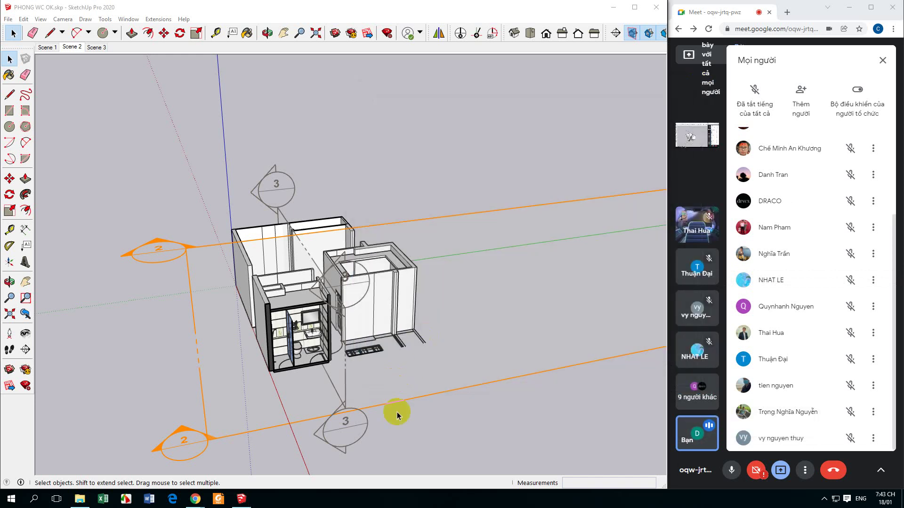
Review the bathroom section views saved as Scene 2 and Scene 3.
scroll(316, 377, "up", 2)
left_click(73, 47)
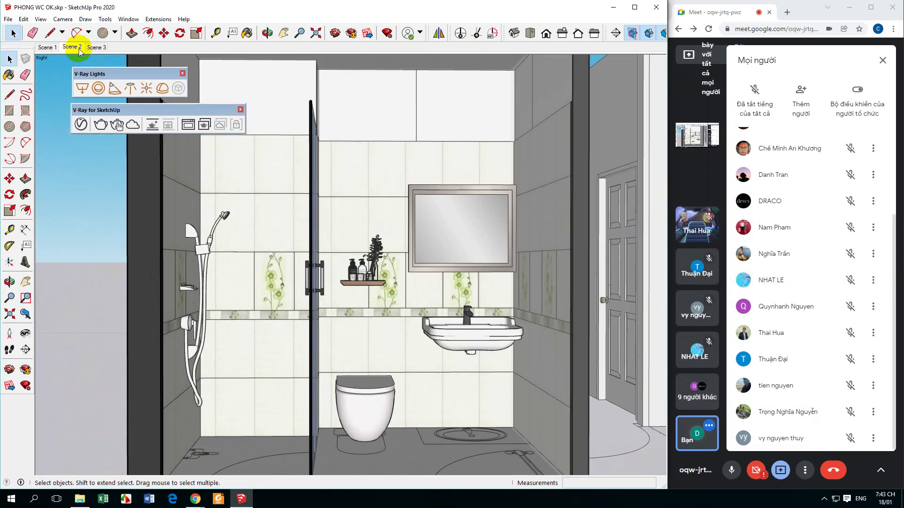
left_click(96, 47)
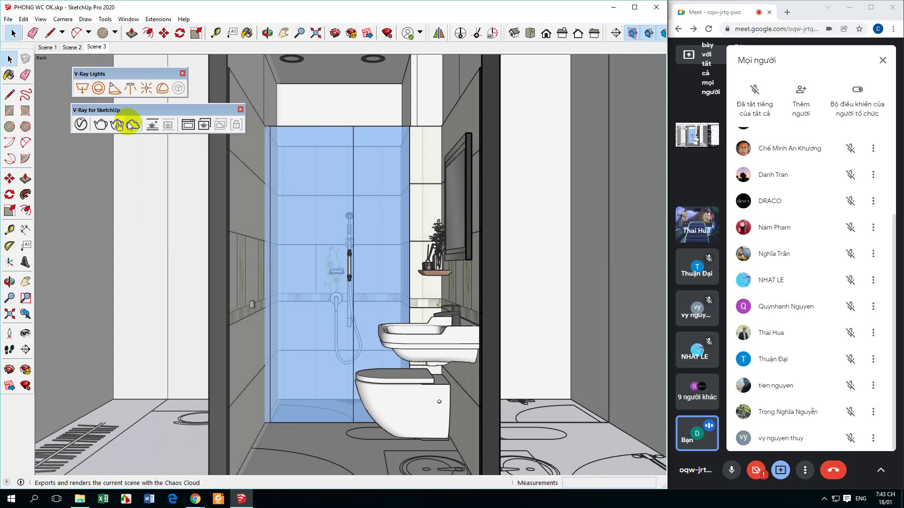
From Scene 2, open the ceiling group and copy the two downlights nearest the shower about 510 mm toward the shower wall.
left_click(70, 47)
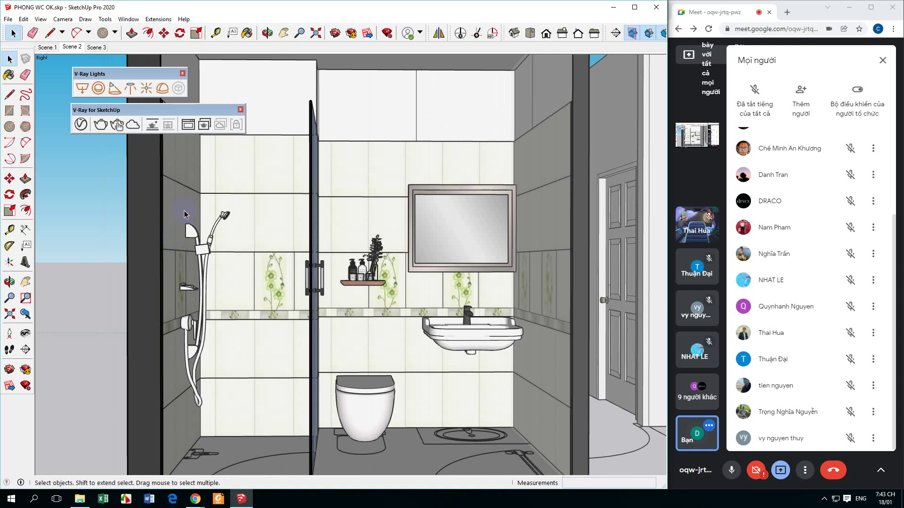
mouse_move(178, 258)
middle_mouse_down()
mouse_move(202, 216)
mouse_move(234, 277)
mouse_move(234, 346)
mouse_move(312, 236)
middle_mouse_up()
scroll(306, 273, "up", 4)
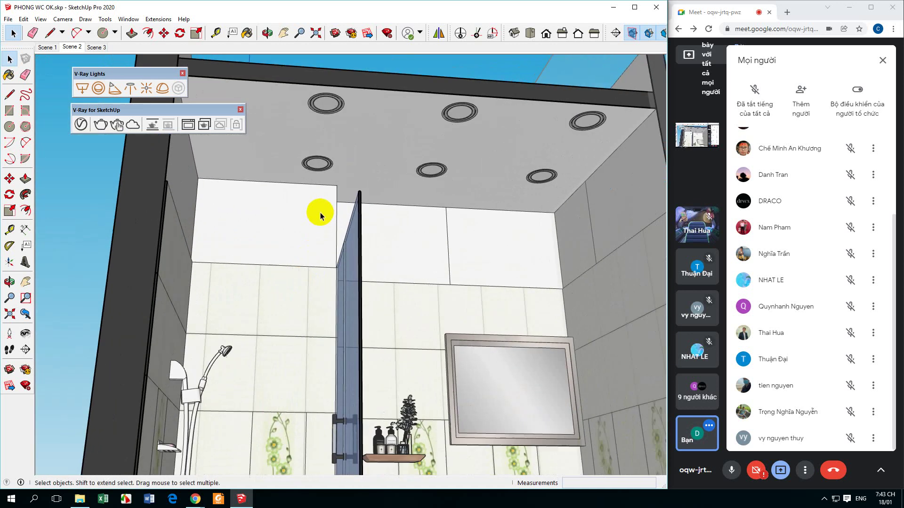
double_click(323, 153)
double_click(320, 163)
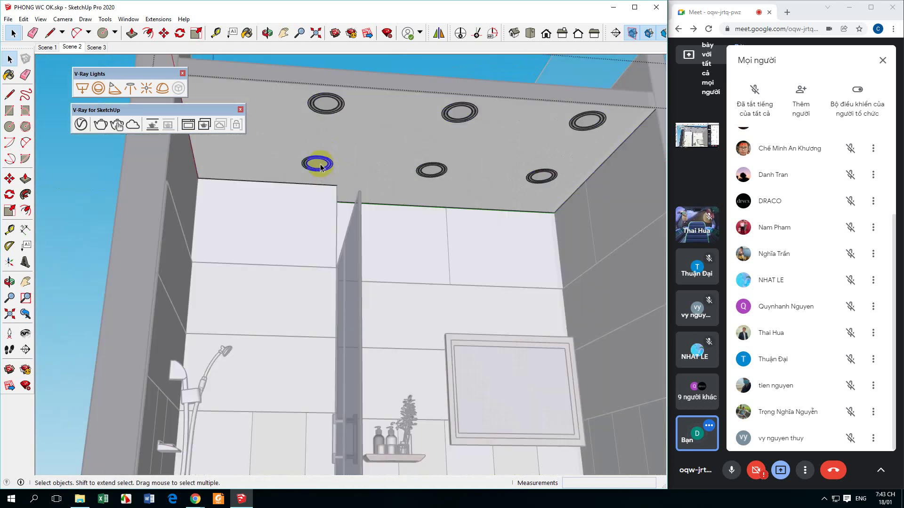
left_click(328, 112)
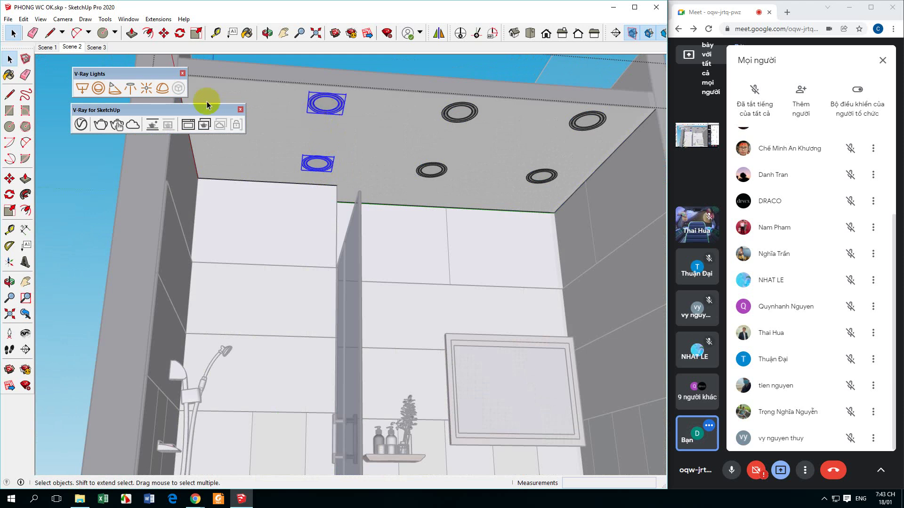
left_click_drag(202, 109, 155, 201)
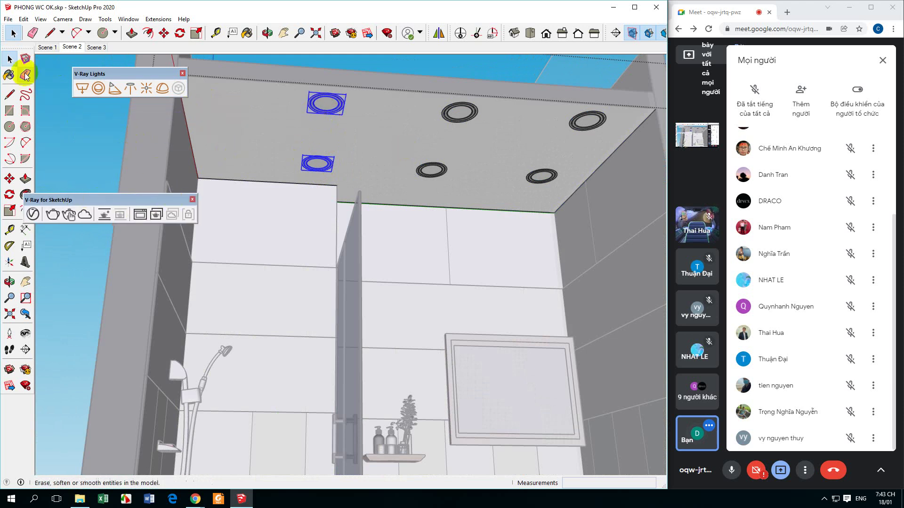
left_click(10, 178)
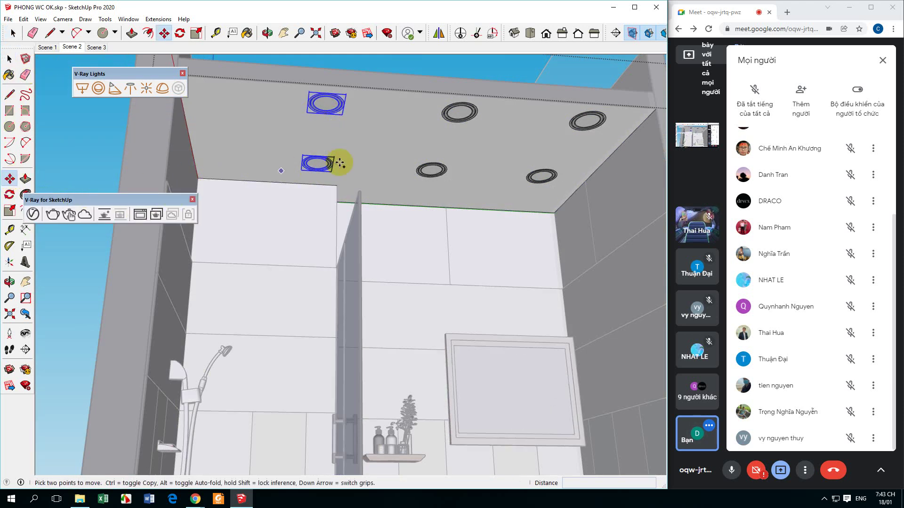
left_click(366, 129)
key("ctrl")
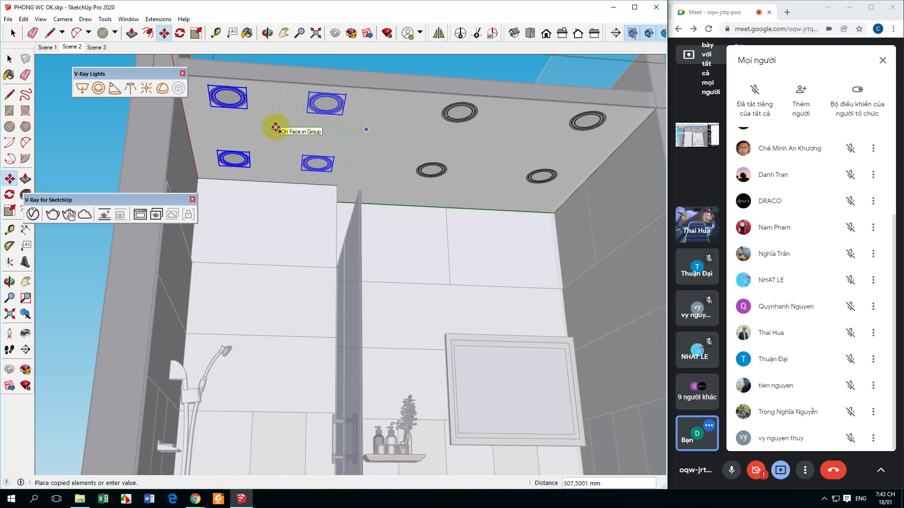
left_click(274, 127)
left_click(10, 59)
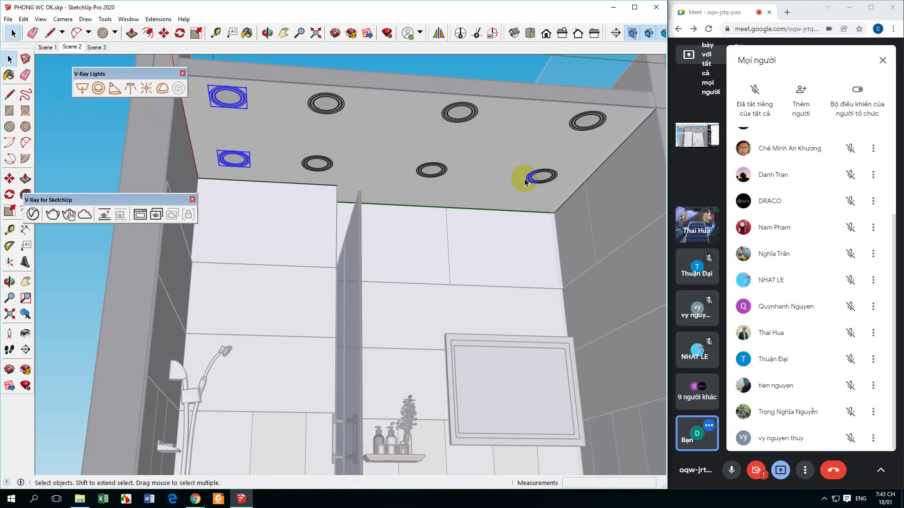
double_click(430, 171)
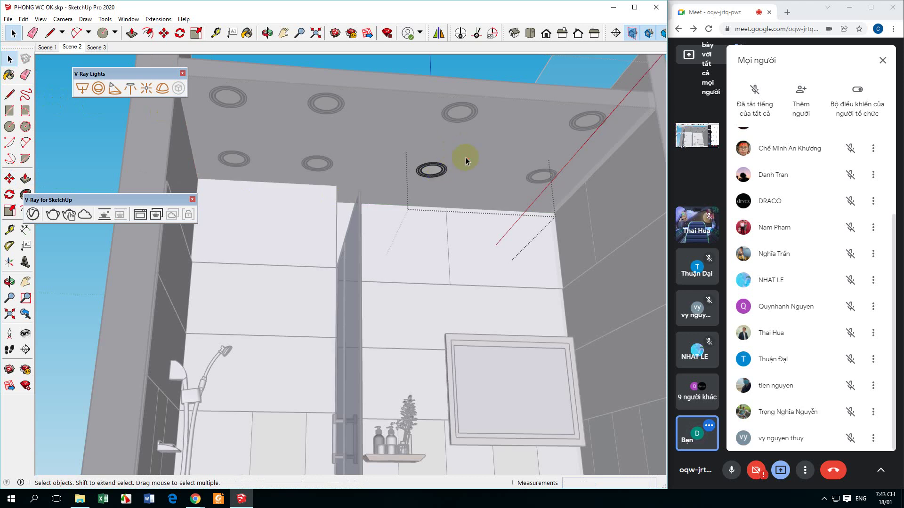
left_click(507, 70)
left_click(493, 68)
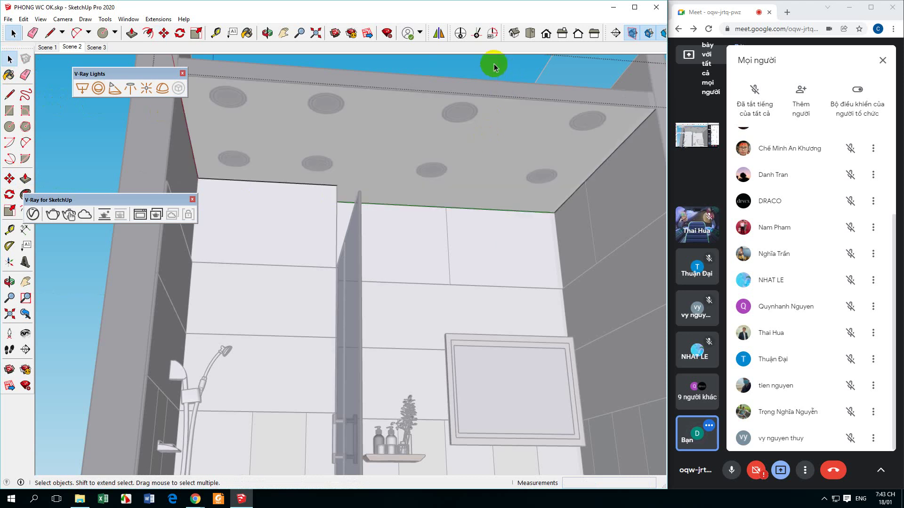
left_click(467, 121)
left_click(431, 169, "shift")
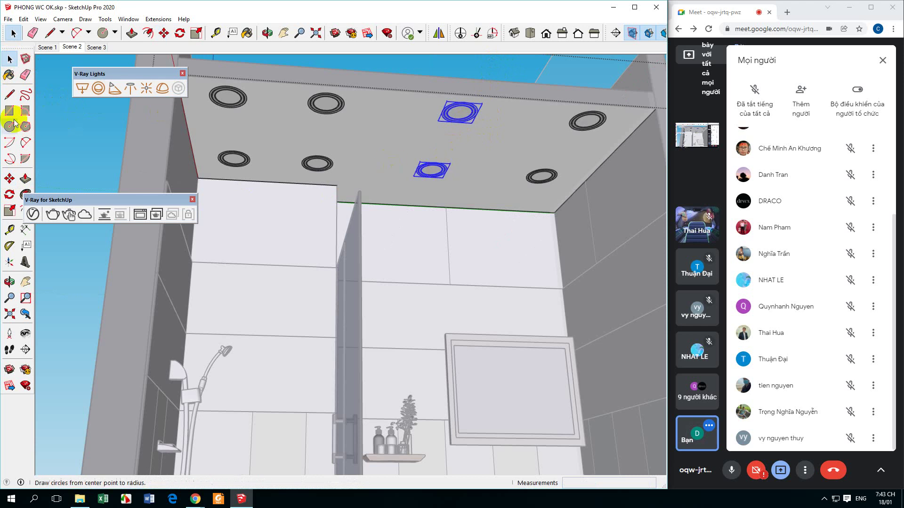
left_click(9, 178)
left_click(376, 132)
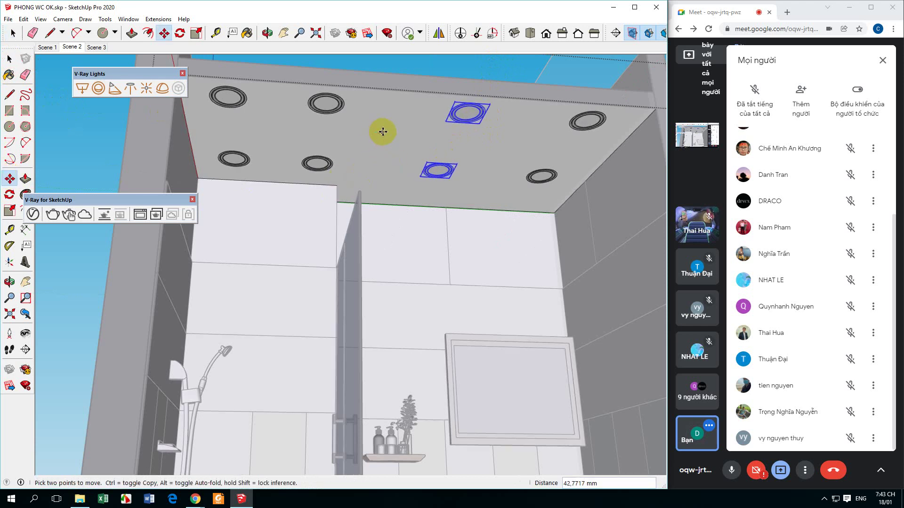
key("Escape")
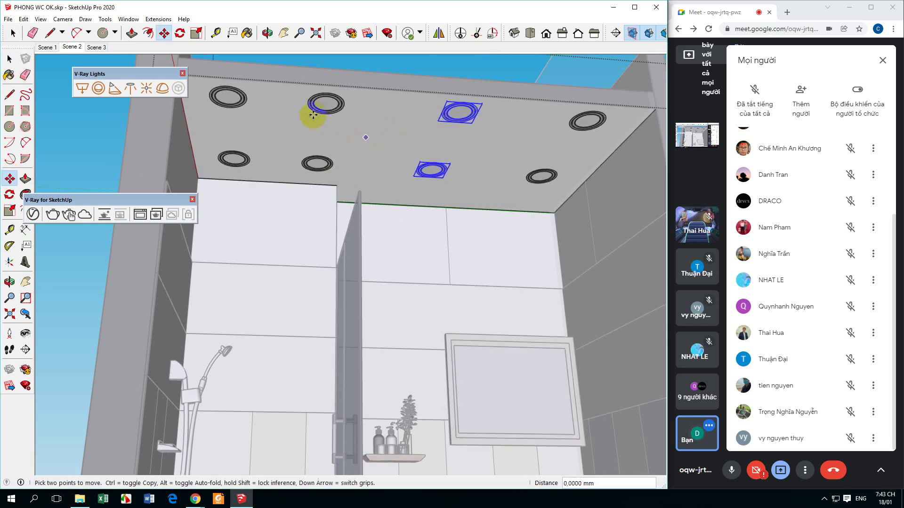
Move the second pair of downlights from the shower wall about 77 mm toward the mirror side.
key("space")
left_click(325, 104)
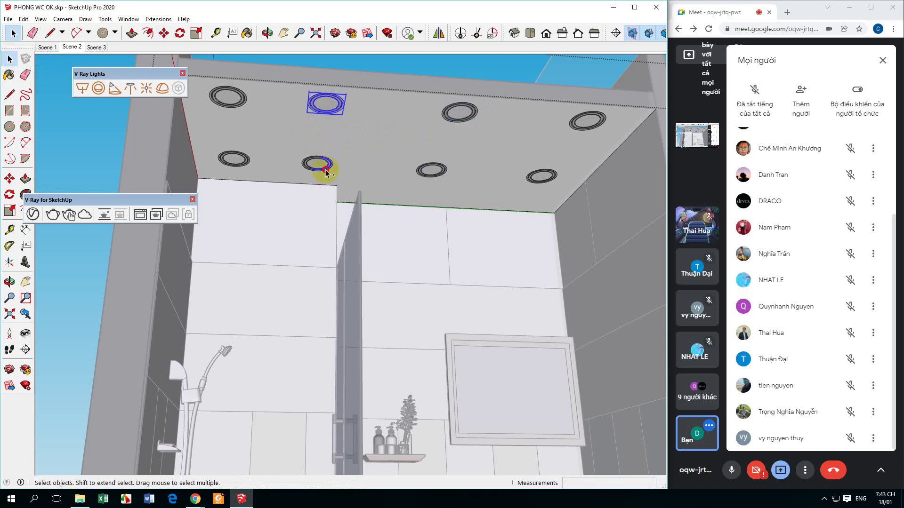
left_click(10, 179)
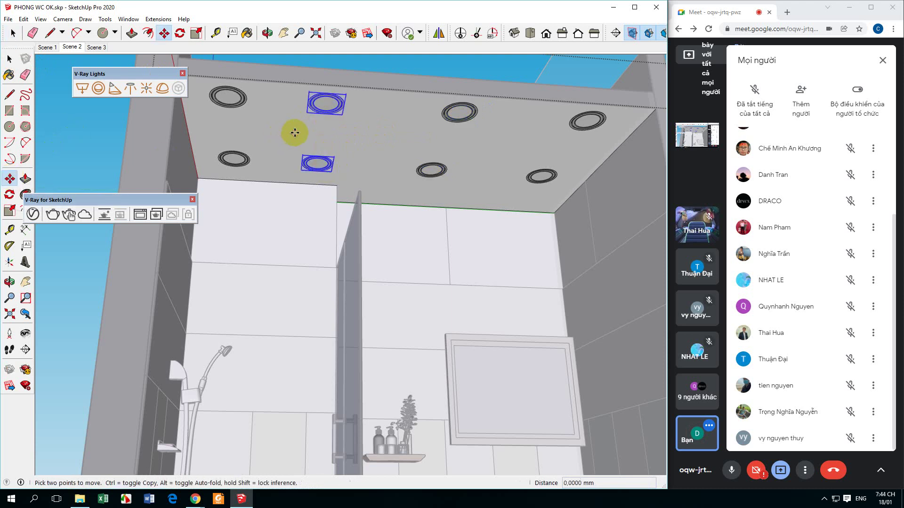
left_click(296, 133)
left_click(306, 134)
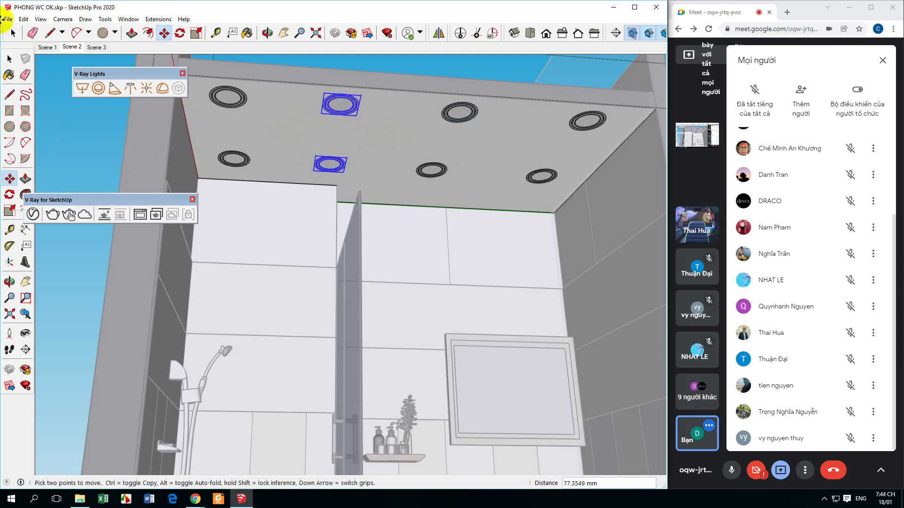
left_click(9, 59)
left_click(9, 59)
left_click(454, 116)
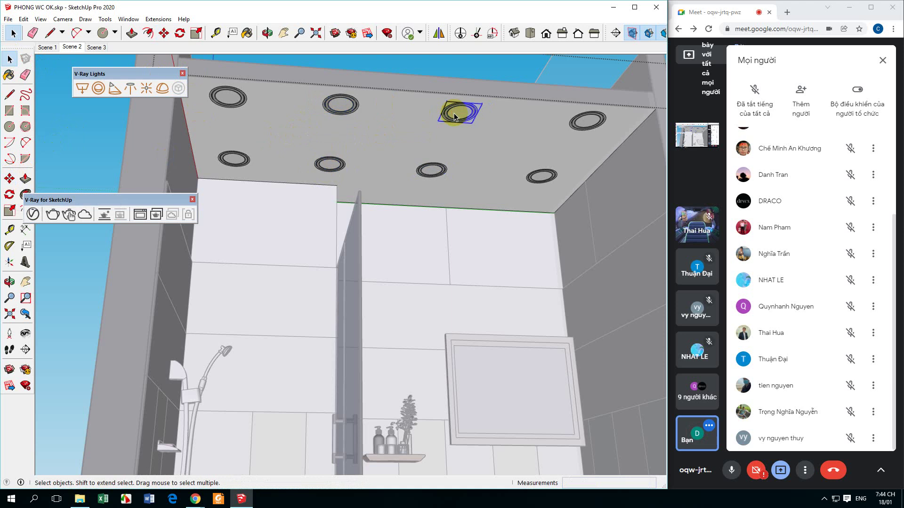
left_click(435, 178)
left_click(10, 179)
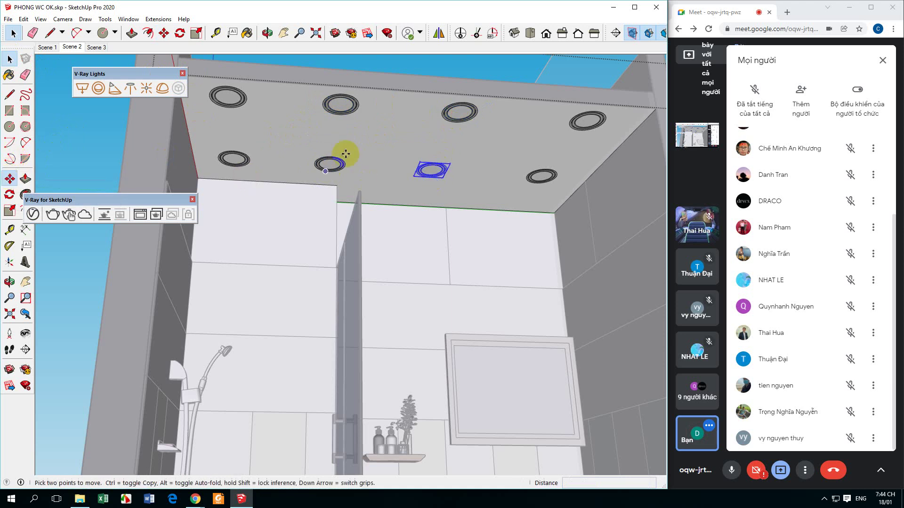
left_click(375, 132)
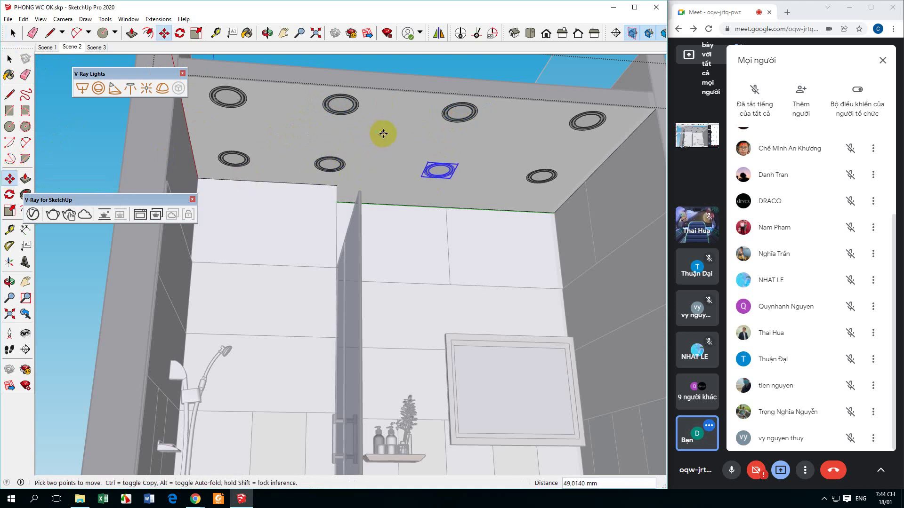
key("Escape")
left_click(10, 59)
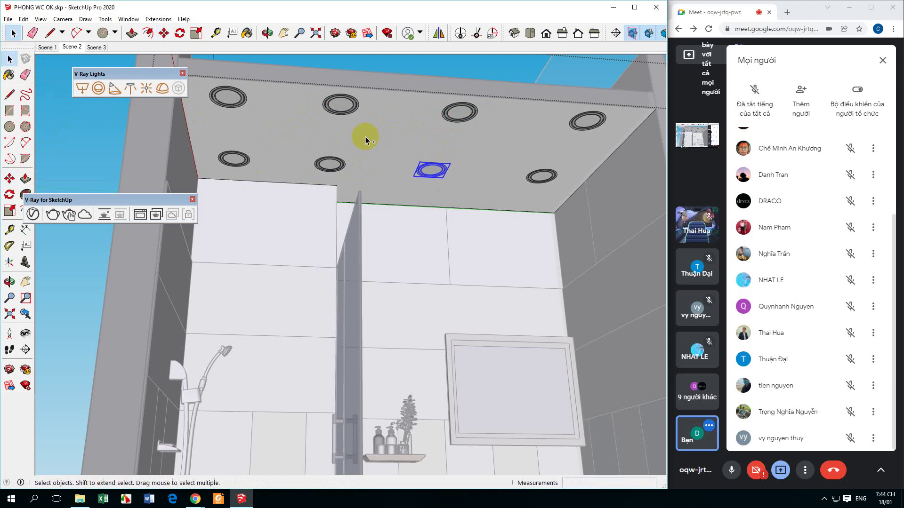
Move the third pair of downlights from the shower wall about 41 mm toward the mirror side and leave the ceiling group.
left_click(9, 179)
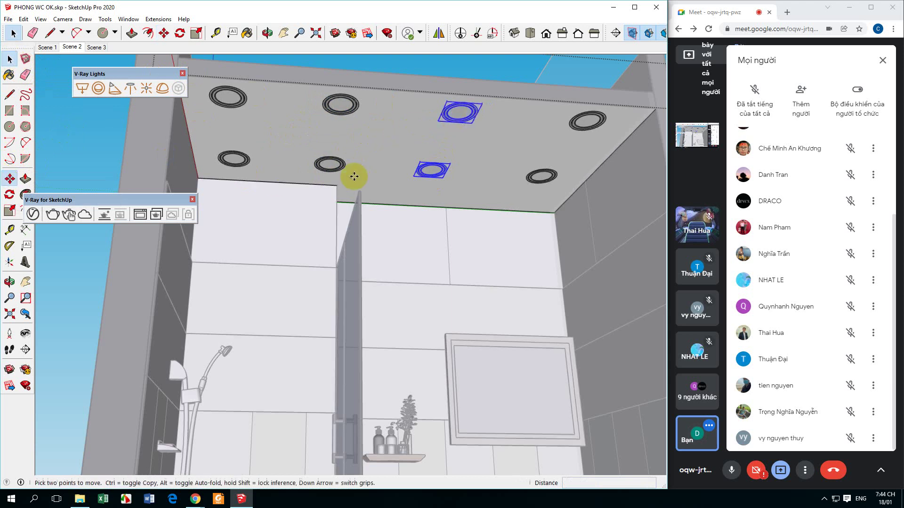
left_click(377, 141)
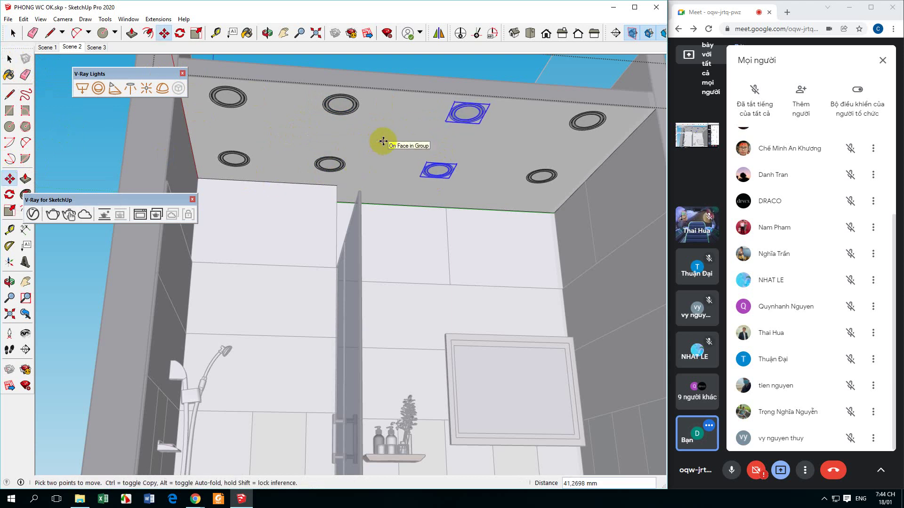
left_click(383, 143)
left_click(9, 59)
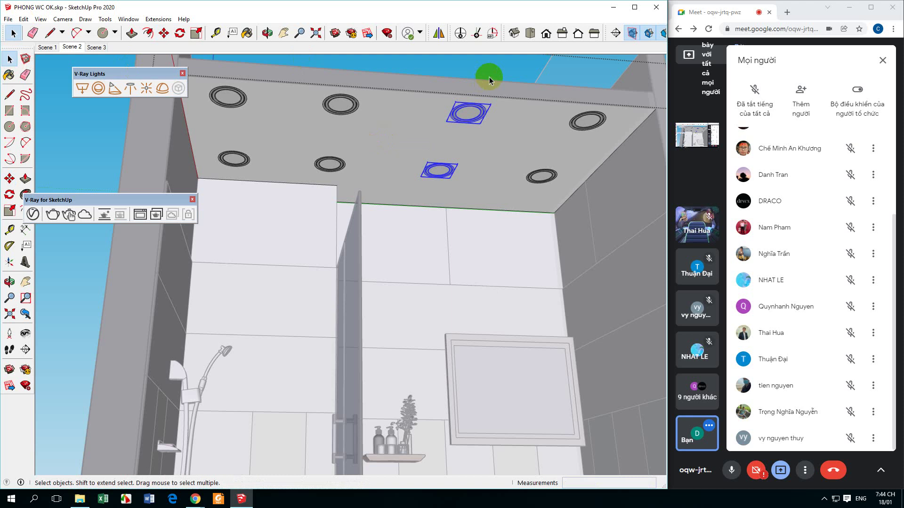
left_click(465, 81)
Open the ceiling group and its front downlight nearest the shower wall for editing.
middle_click_drag(410, 145, 360, 159)
left_click(394, 190)
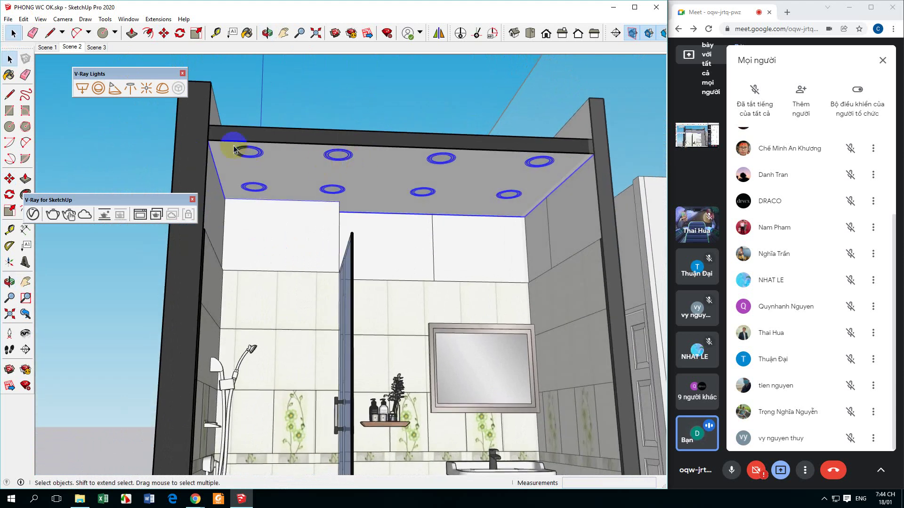
scroll(235, 147, "up", 5)
scroll(257, 166, "up", 3)
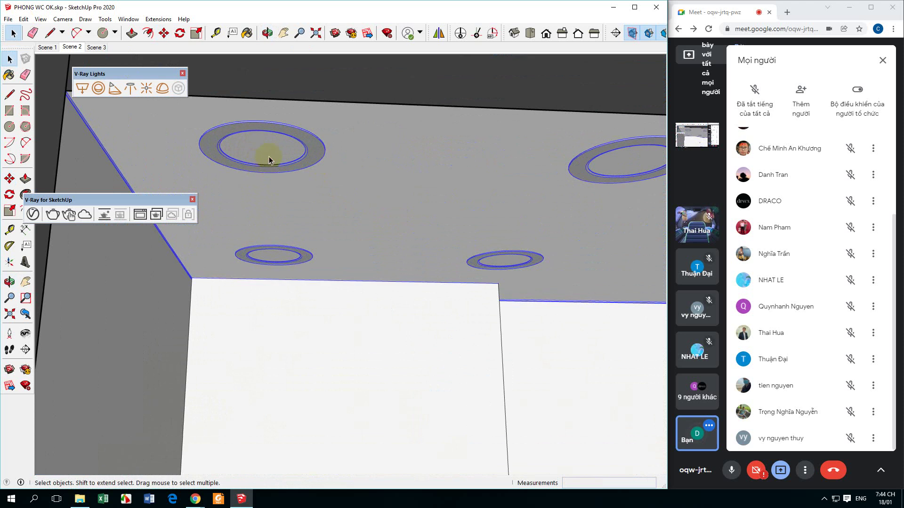
double_click(295, 165)
left_click(298, 166)
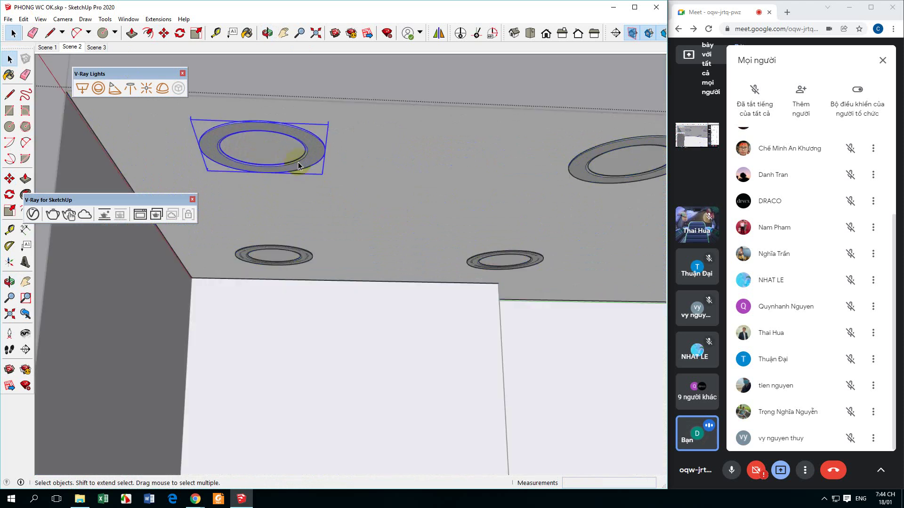
double_click(276, 157)
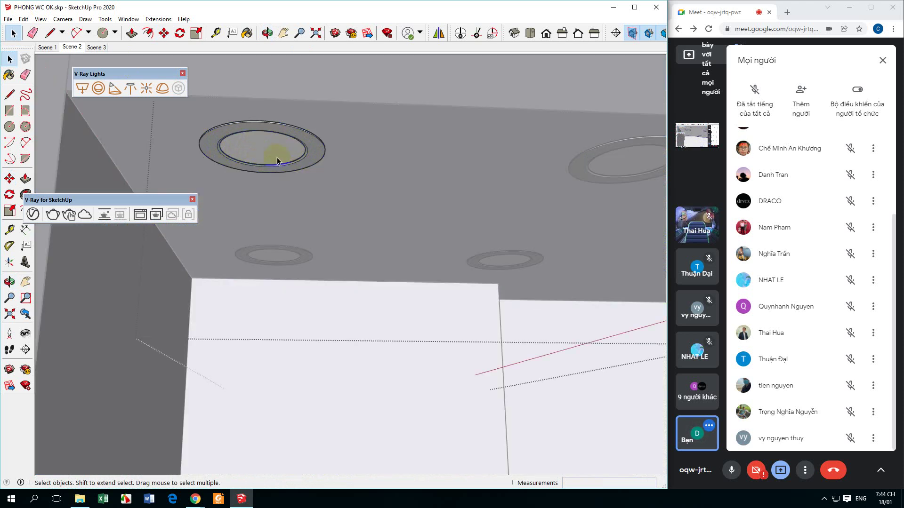
Open the downlight's nested groups down to the inner lamp and select its round light-emitting face.
double_click(276, 158)
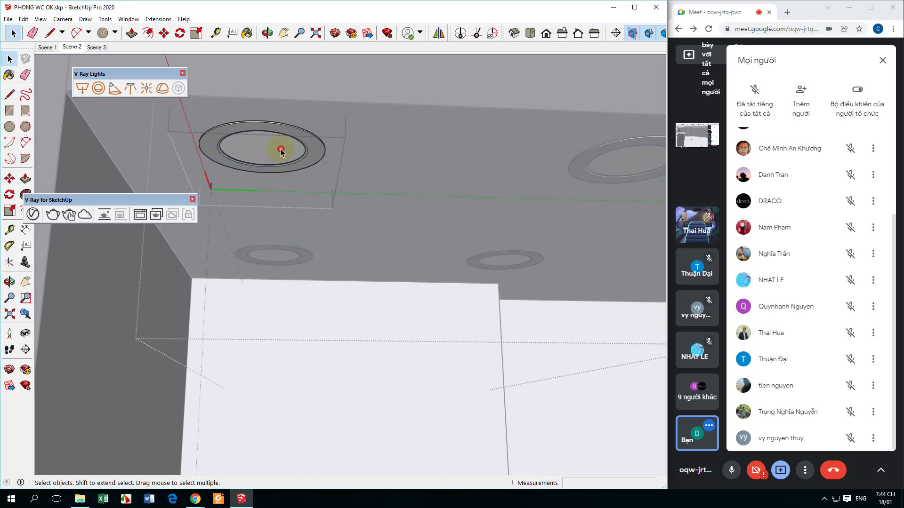
double_click(280, 151)
left_click(281, 162)
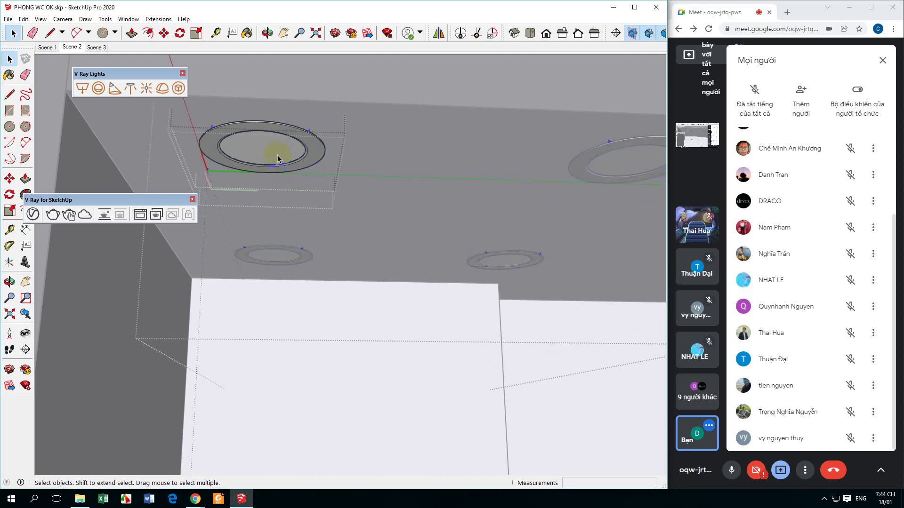
double_click(287, 155)
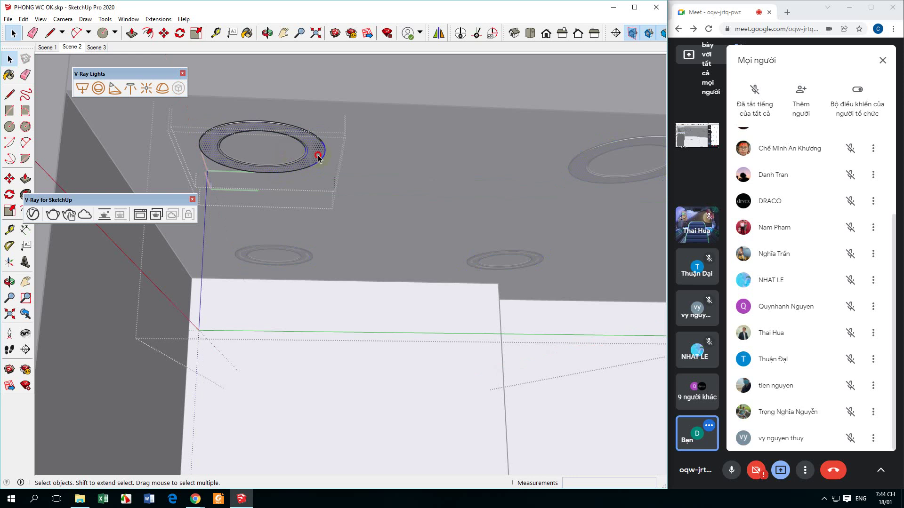
double_click(287, 157)
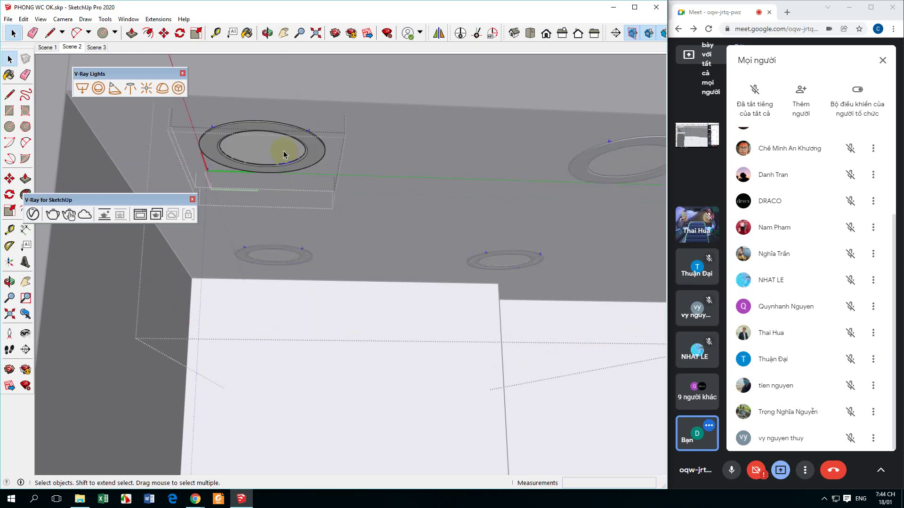
scroll(283, 151, "up", 3)
double_click(272, 146)
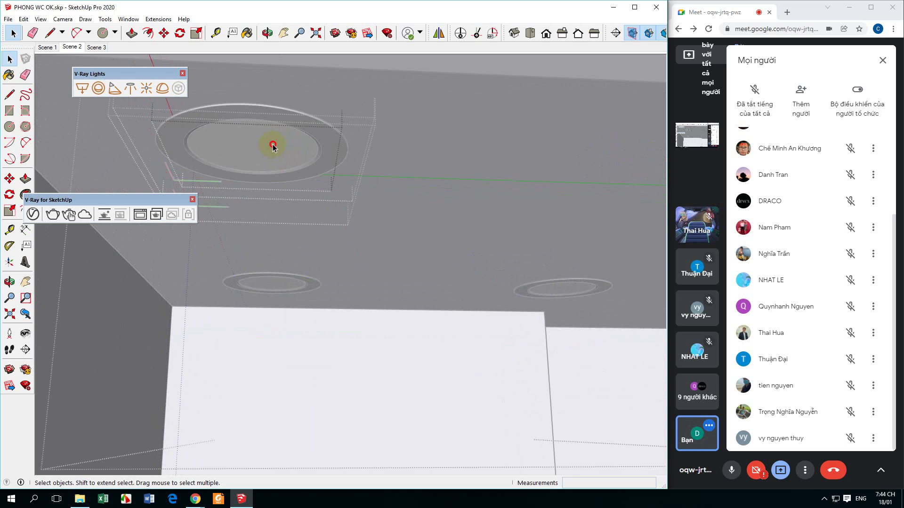
left_click(272, 146)
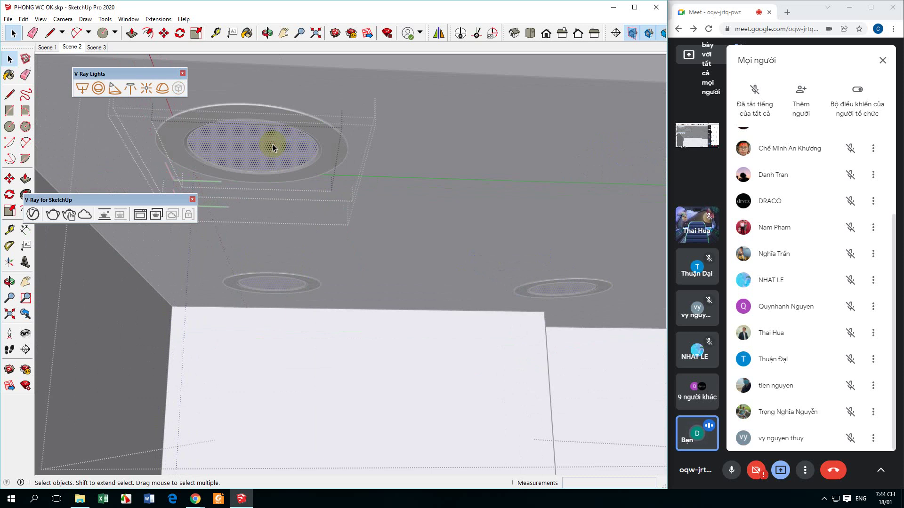
left_click(33, 214)
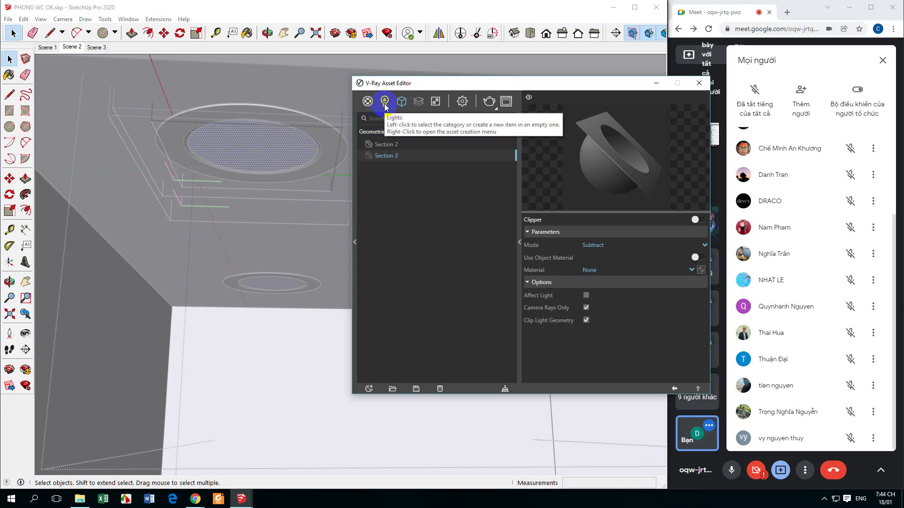
mouse_move(570, 85)
left_mouse_down()
mouse_move(310, 225)
mouse_move(568, 122)
left_mouse_up()
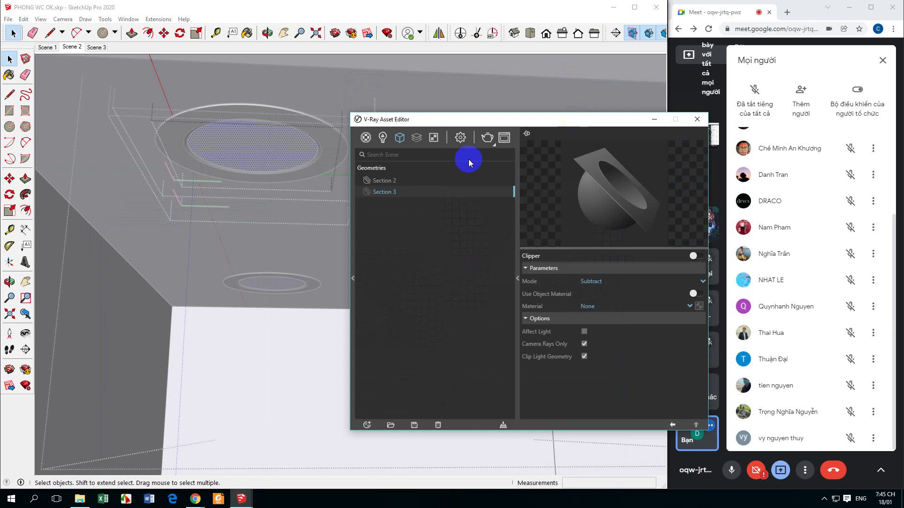
left_click(655, 115)
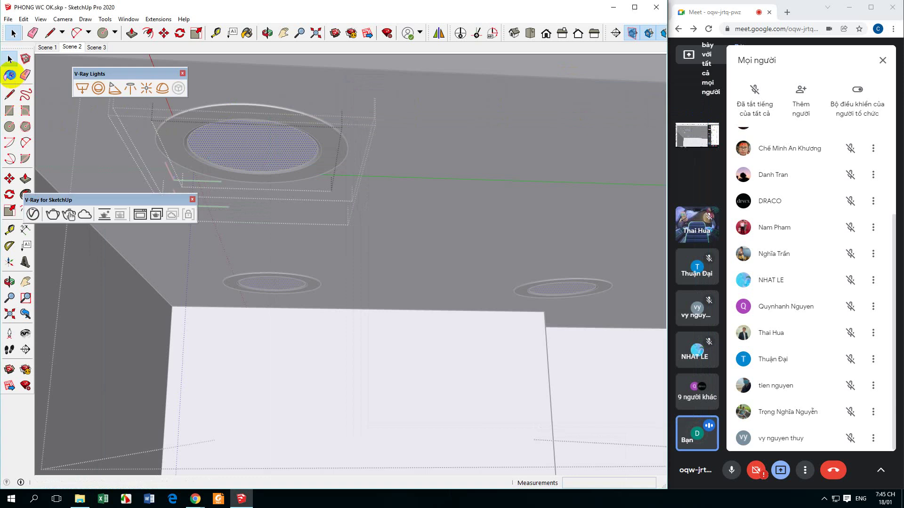
Paint the round lamp face with the 0020_Red material and rename that material BE MAT DEN PHAT SANG.
left_click(9, 76)
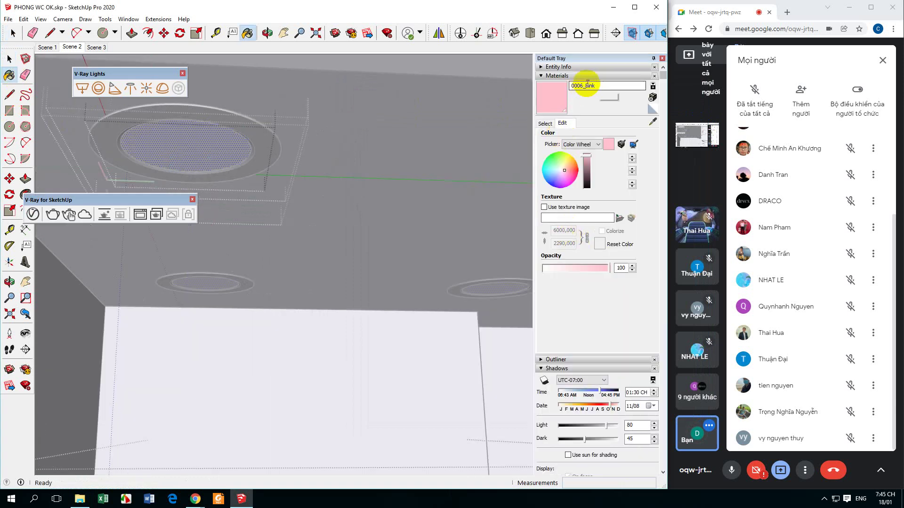
left_click(546, 122)
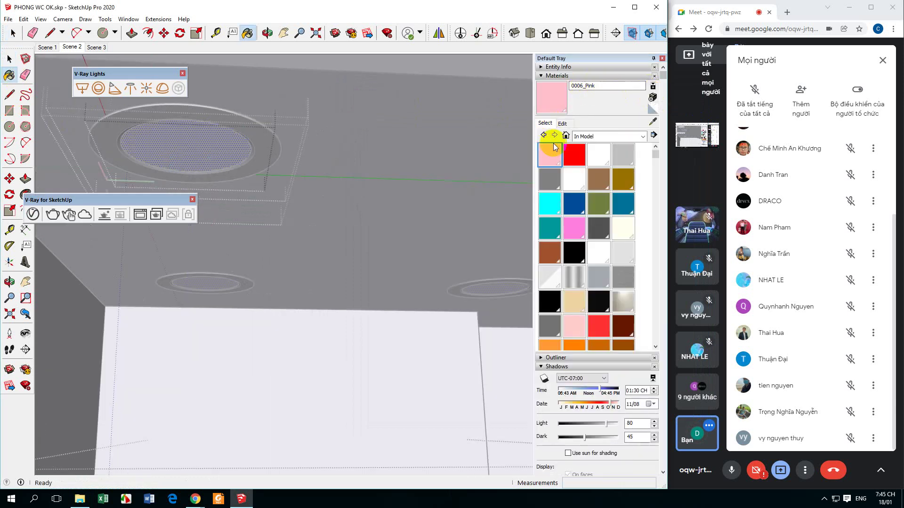
left_click(574, 154)
left_click(219, 157)
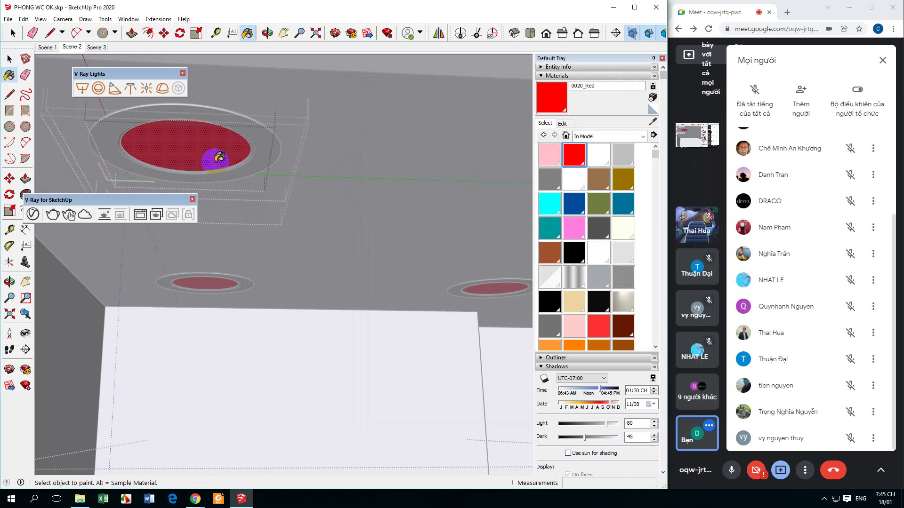
left_click(582, 103)
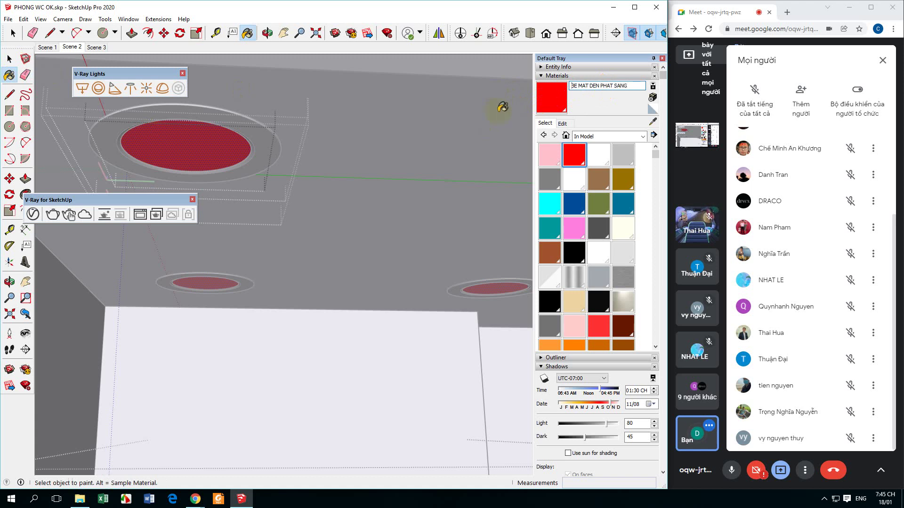
Search the V-Ray materials for "BE" and select BE MAT DEN PHAT SANG.
left_click(32, 214)
left_click(386, 180)
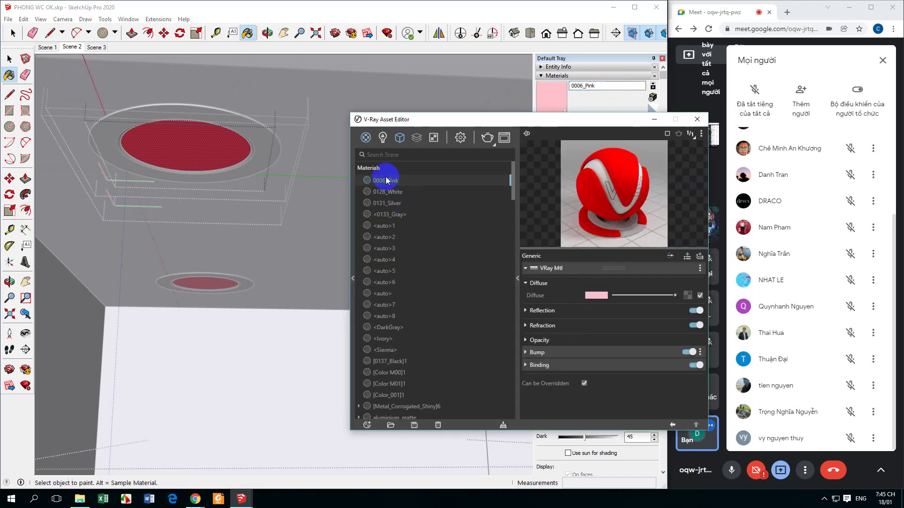
type("BE")
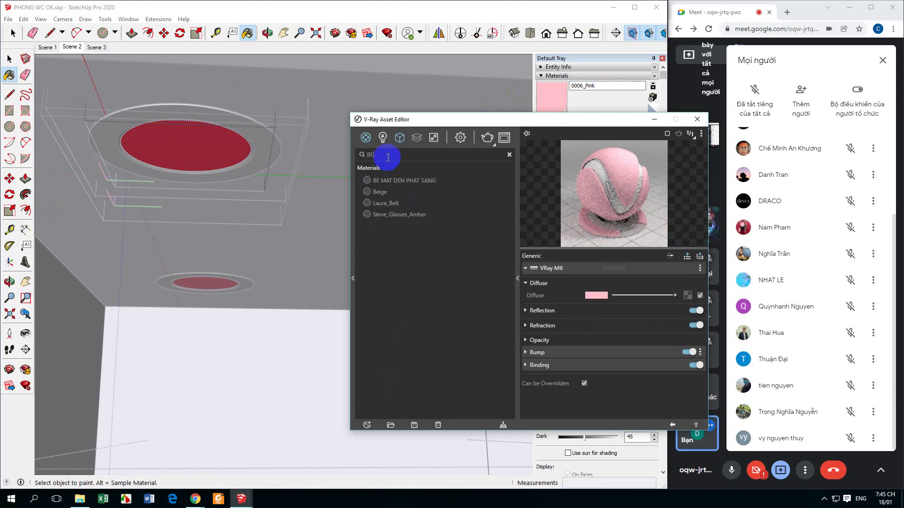
left_click(408, 183)
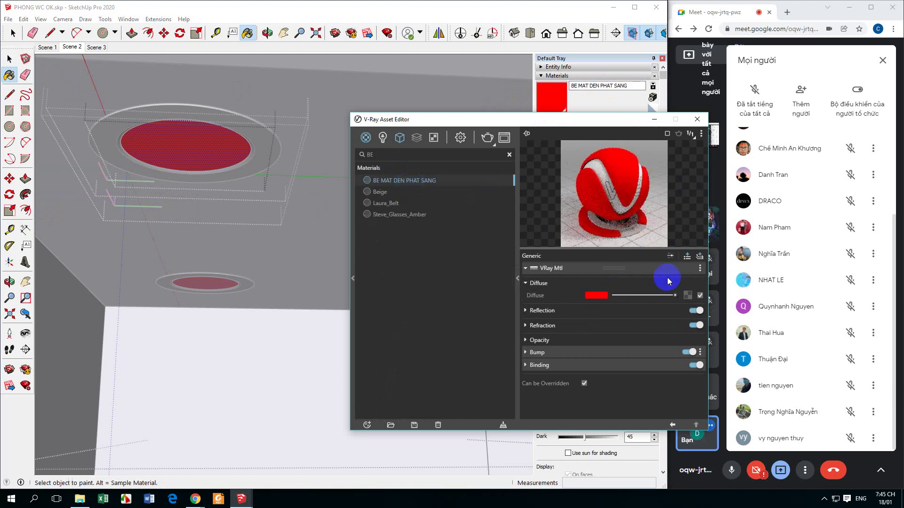
Add an Emissive layer to the BE MAT DEN PHAT SANG material and set its intensity to 2.
left_click(701, 258)
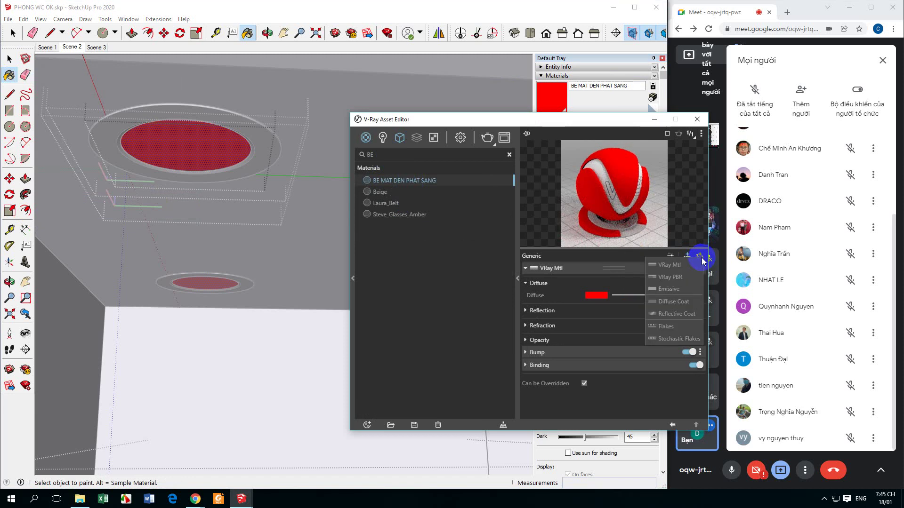
left_click(670, 289)
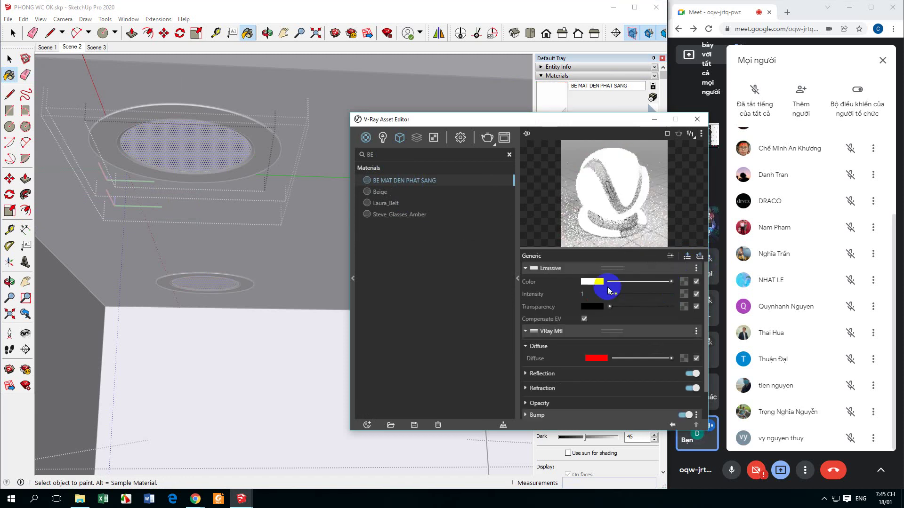
left_click(586, 294)
type("2")
key("Return")
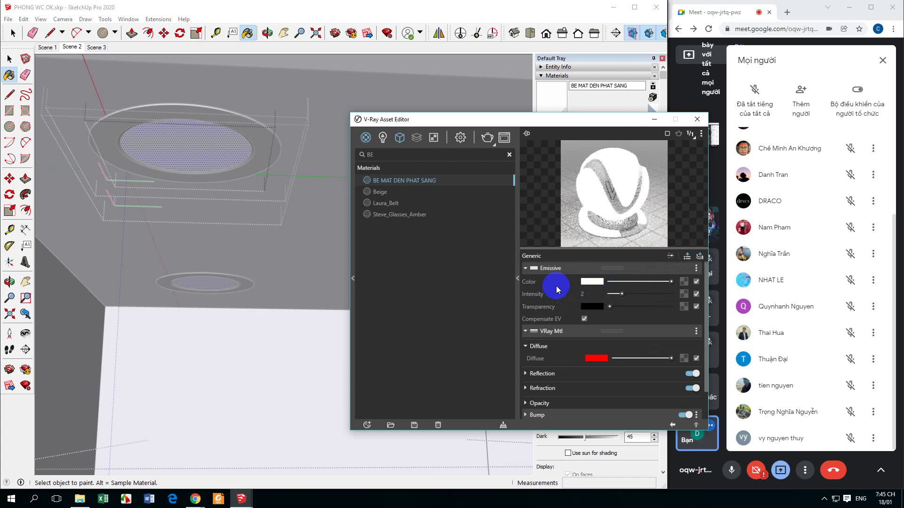
Close the downlight's nested groups and check the white lamp faces on the ceiling.
left_click(9, 59)
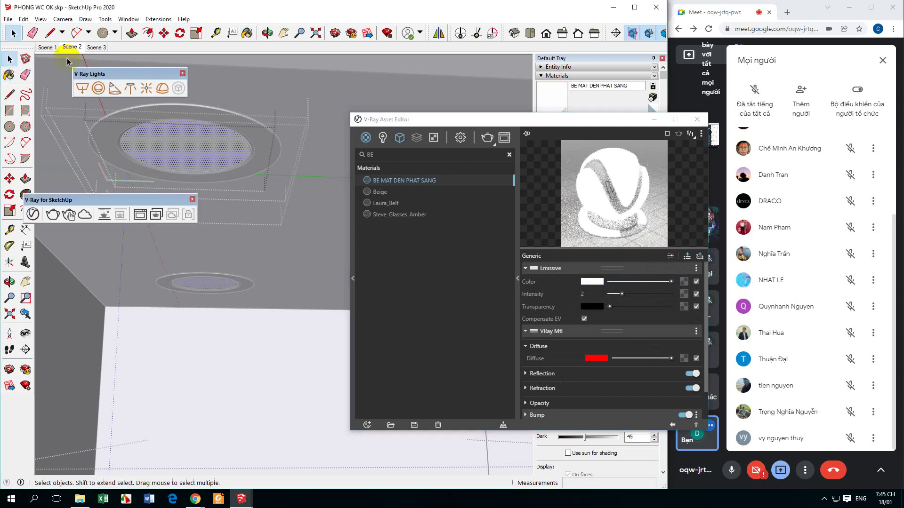
left_click(312, 87)
middle_click_drag(335, 125, 359, 118)
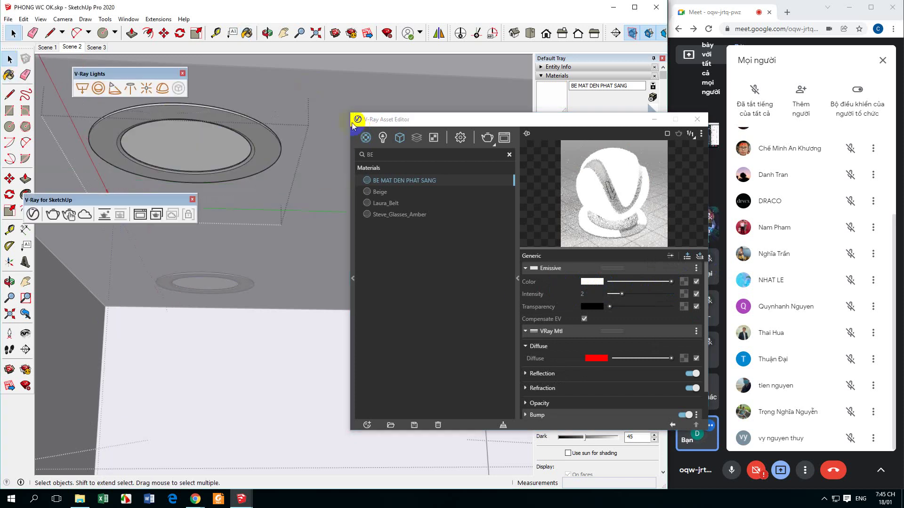
left_click(325, 121)
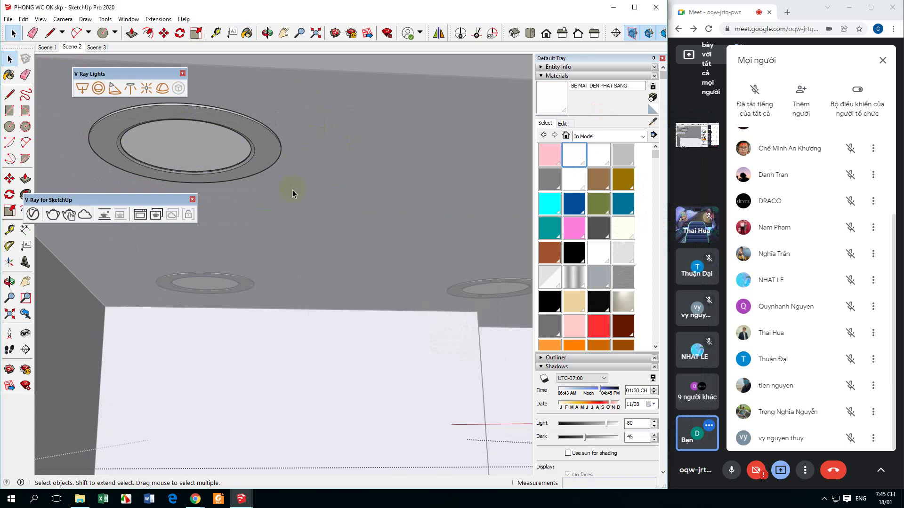
scroll(342, 151, "down", 5)
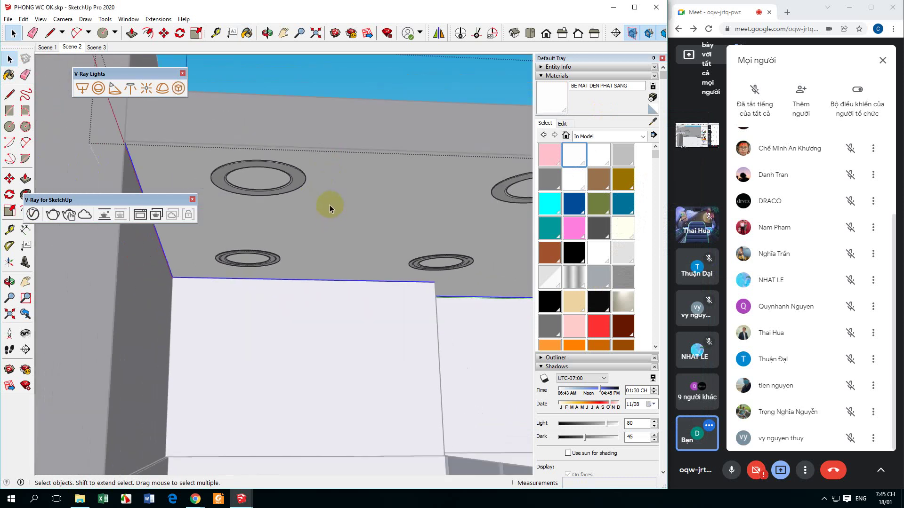
middle_click_drag(333, 190, 262, 174)
scroll(276, 145, "up", 2)
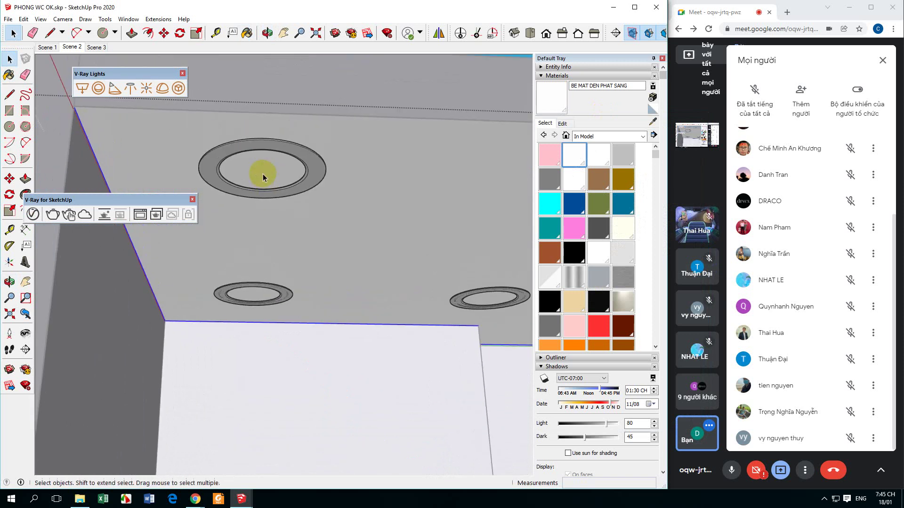
Open the downlight's nested groups down to the round lamp face and select that face.
left_click(264, 176)
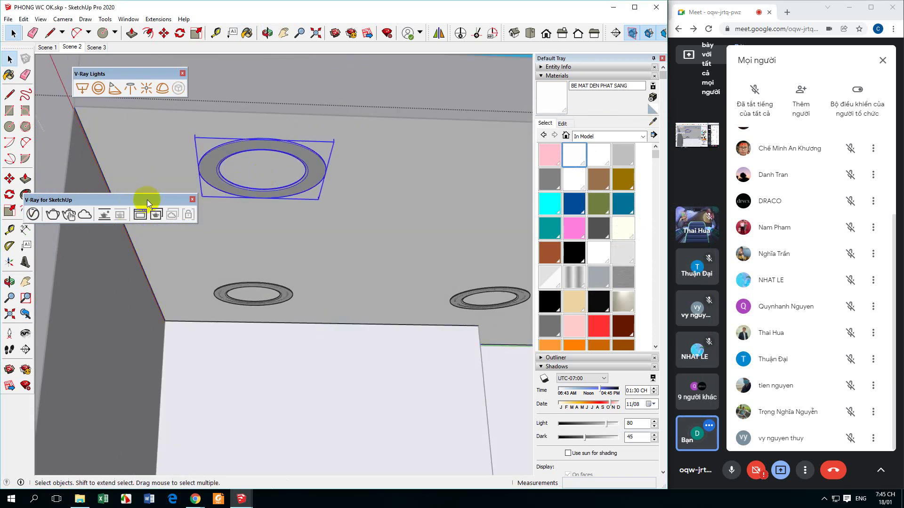
mouse_move(314, 225)
middle_mouse_down()
mouse_move(308, 142)
mouse_move(322, 94)
mouse_move(267, 223)
mouse_move(288, 254)
mouse_move(316, 202)
mouse_move(278, 196)
mouse_move(309, 216)
middle_mouse_up()
scroll(309, 206, "up", 3)
left_click(328, 220)
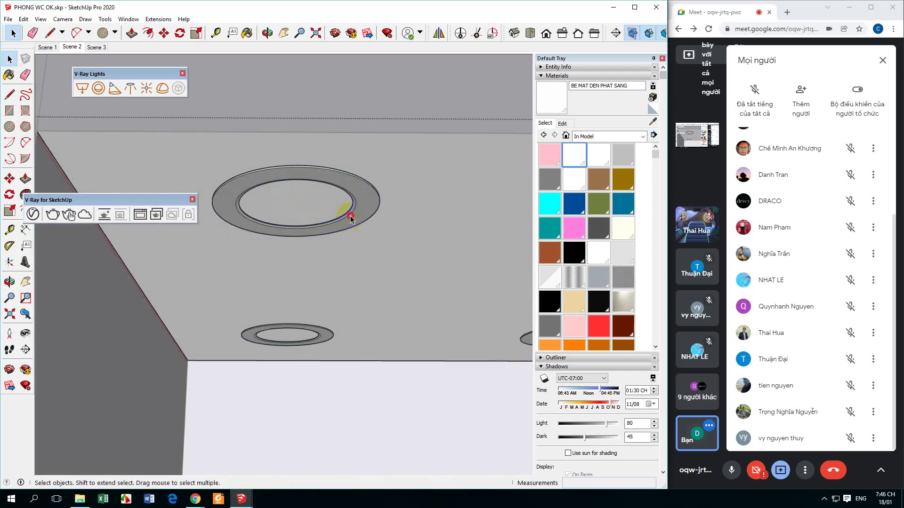
double_click(345, 215)
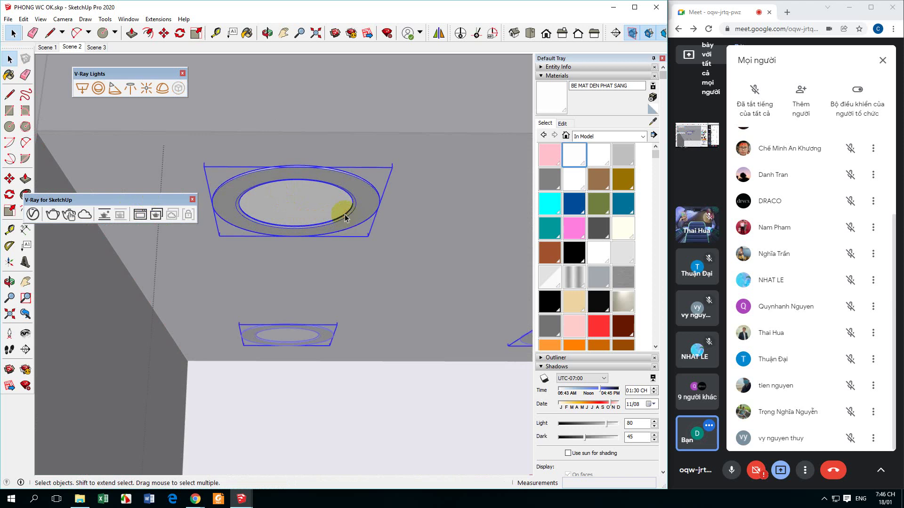
double_click(345, 215)
left_click(347, 217)
double_click(337, 220)
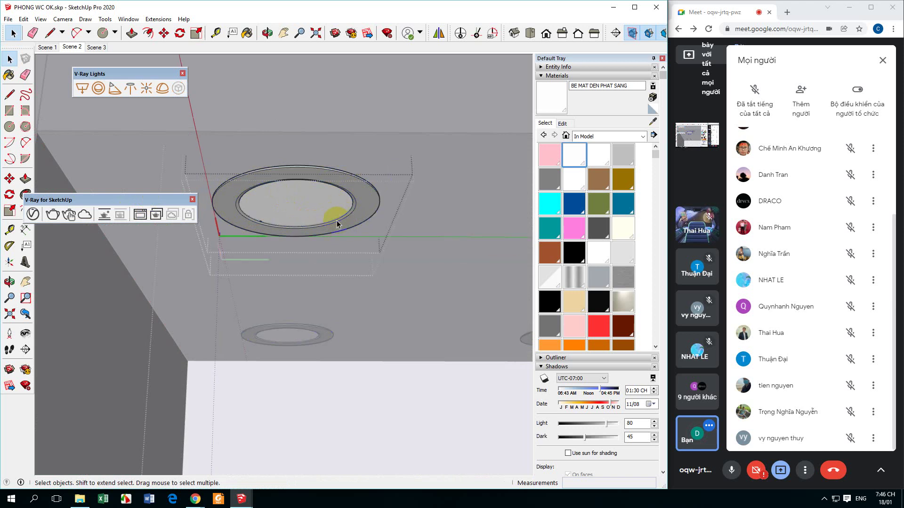
left_click(331, 208)
key("Escape")
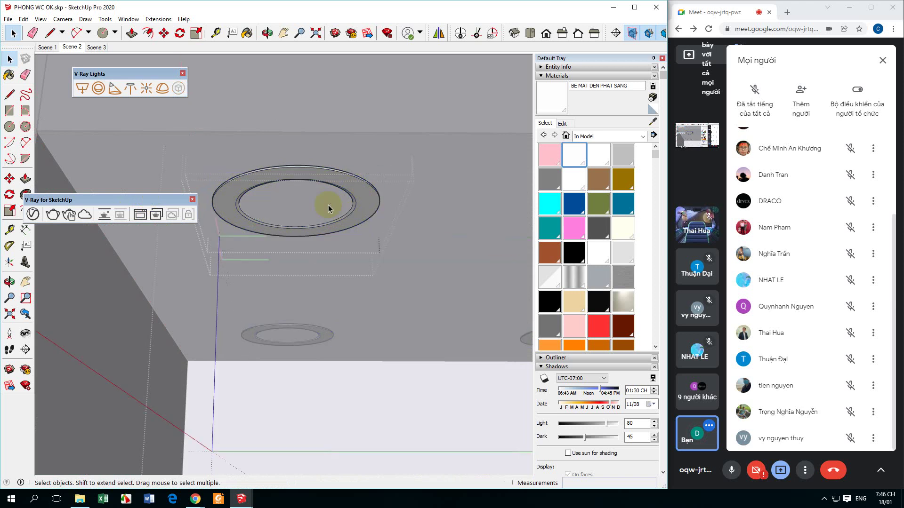
left_click(340, 214)
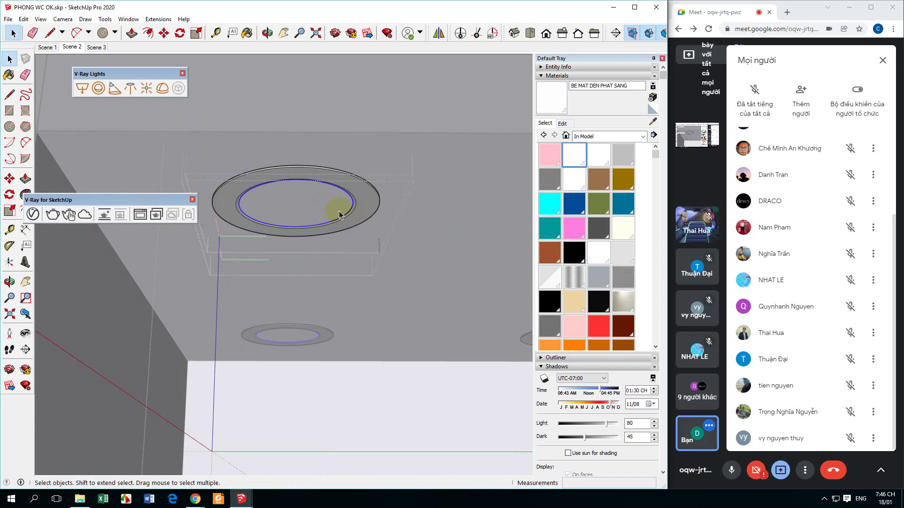
left_click(306, 207)
double_click(306, 206)
left_click(306, 207)
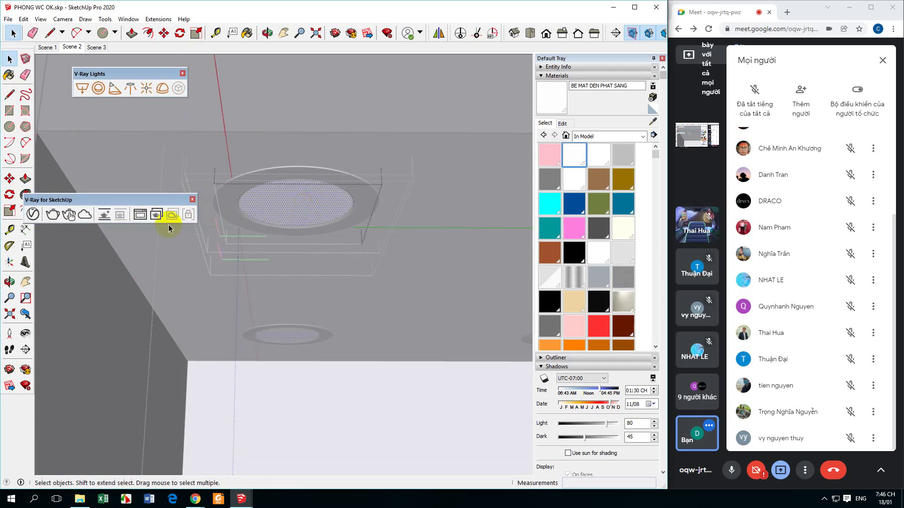
Start a V-Ray IES light and load Nice.IES from the folder F:\GREEN\INT-BL002\DEN IES.
left_click(133, 89)
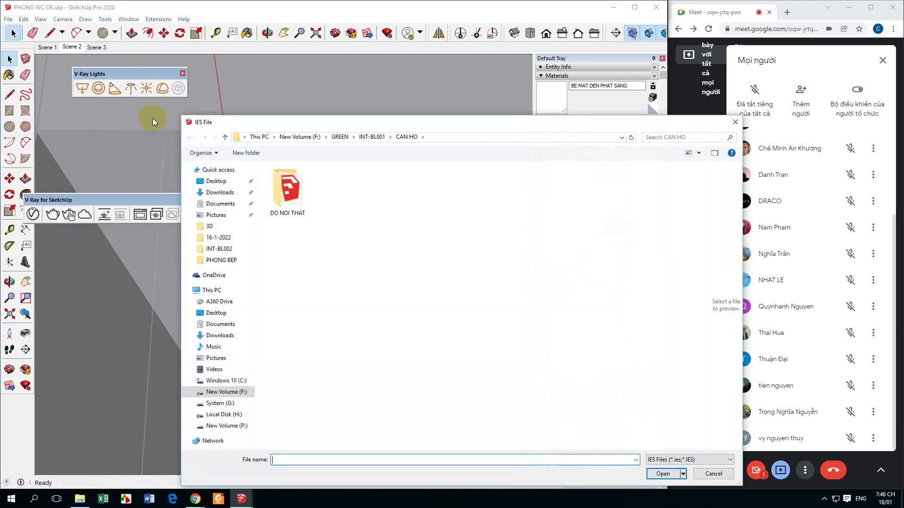
left_click(340, 136)
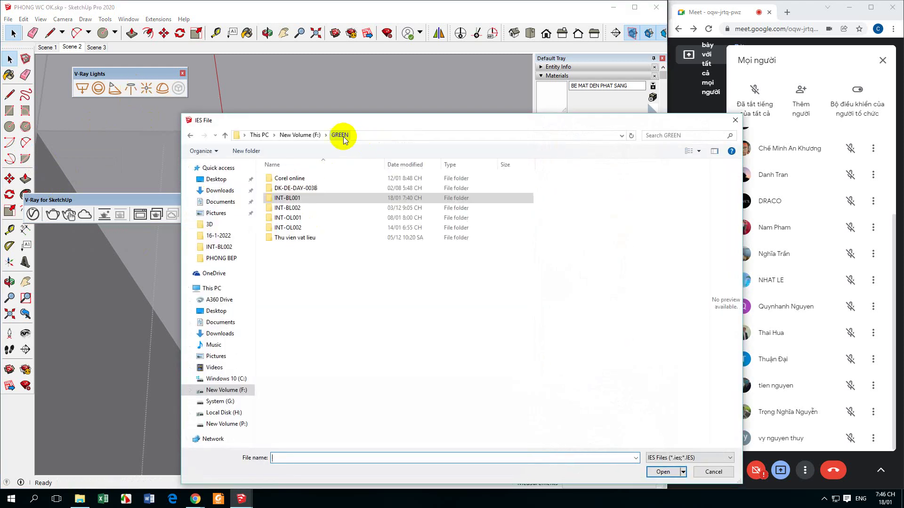
left_click(284, 209)
double_click(284, 209)
left_click(292, 202)
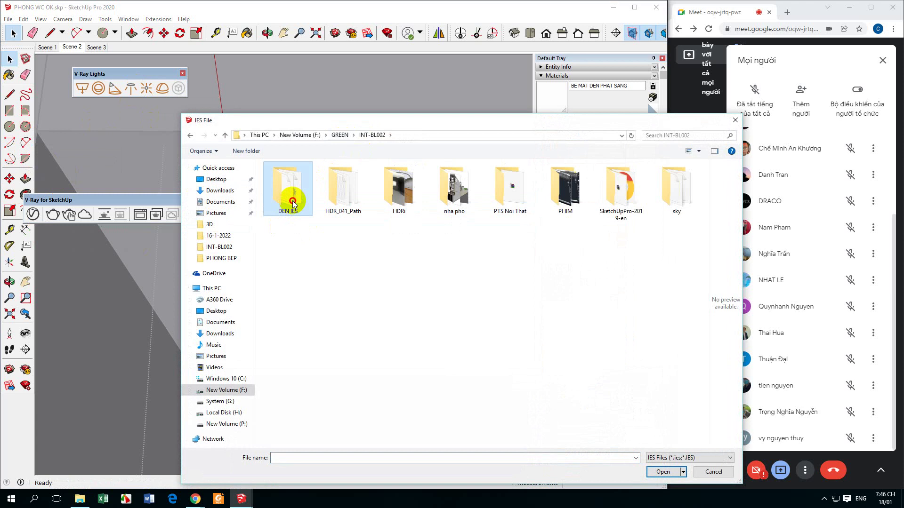
double_click(292, 204)
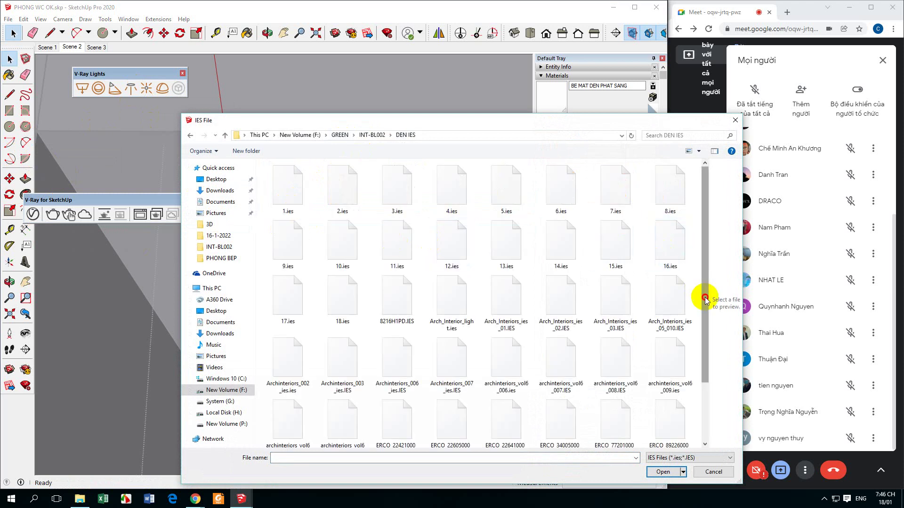
scroll(691, 358, "down", 2)
left_click(343, 426)
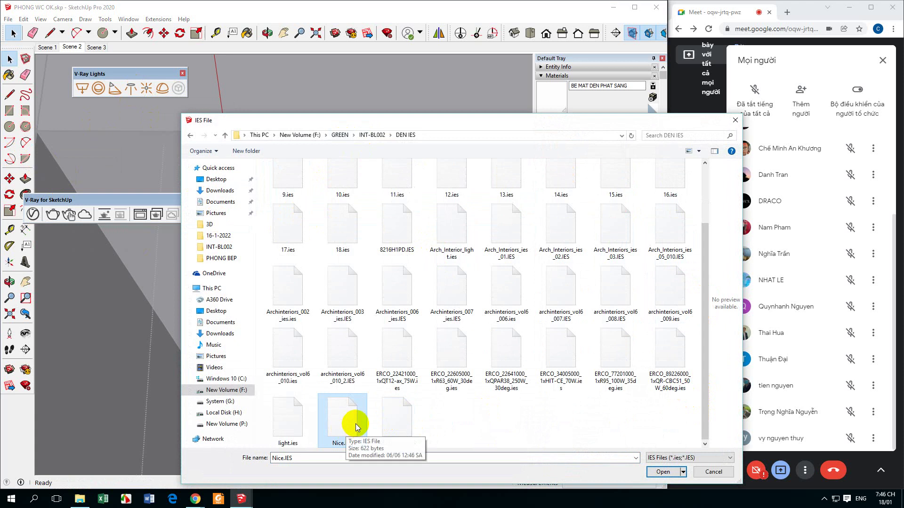
left_click(664, 472)
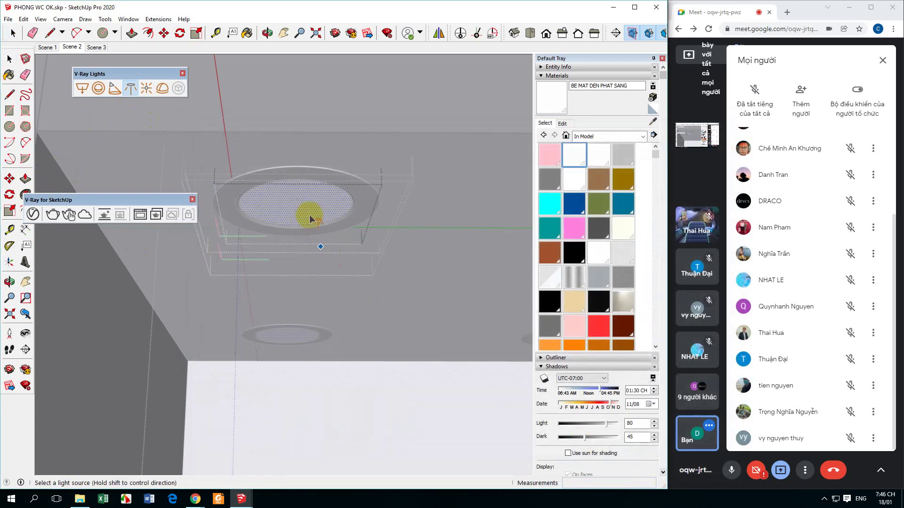
Place the IES light at the centre of the lamp face, close the nested groups and return to Scene 2.
left_click(300, 207)
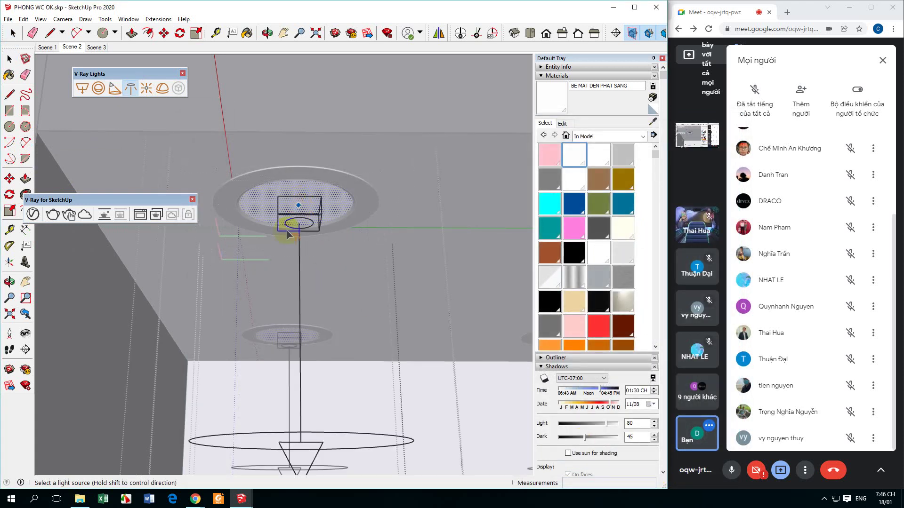
left_click(10, 59)
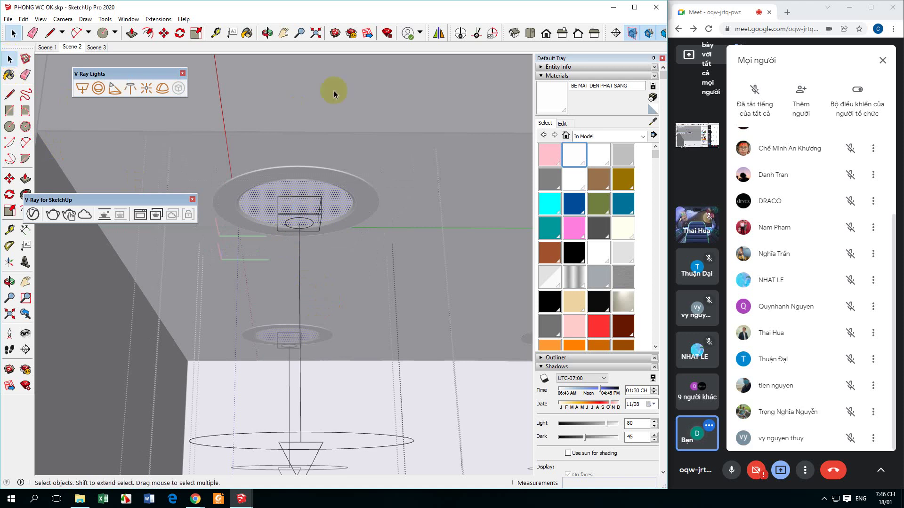
scroll(337, 200, "down", 5)
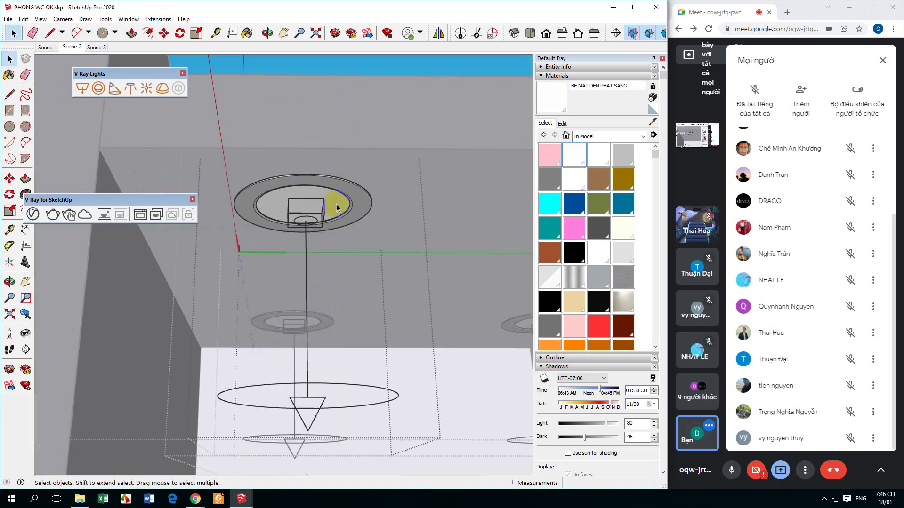
scroll(337, 200, "down", 3)
mouse_move(302, 211)
middle_mouse_down()
mouse_move(296, 218)
mouse_move(305, 211)
middle_mouse_up()
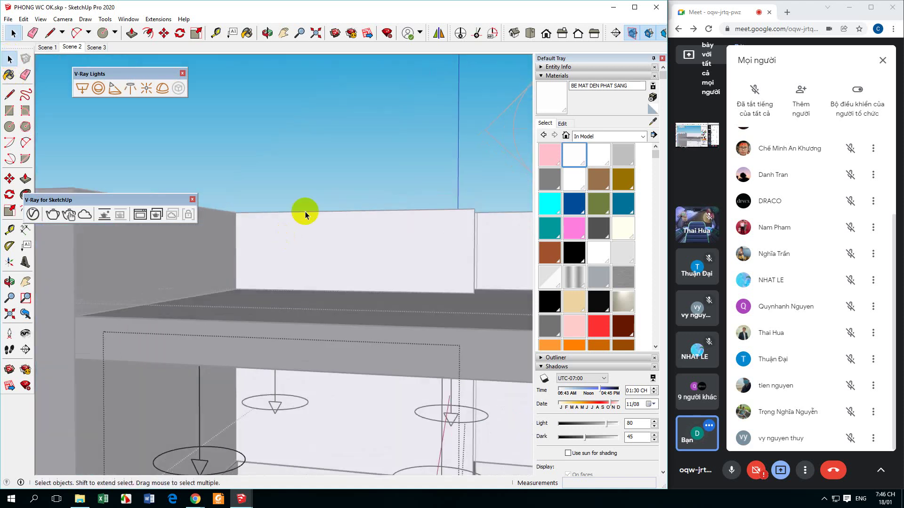
scroll(317, 186, "up", 6)
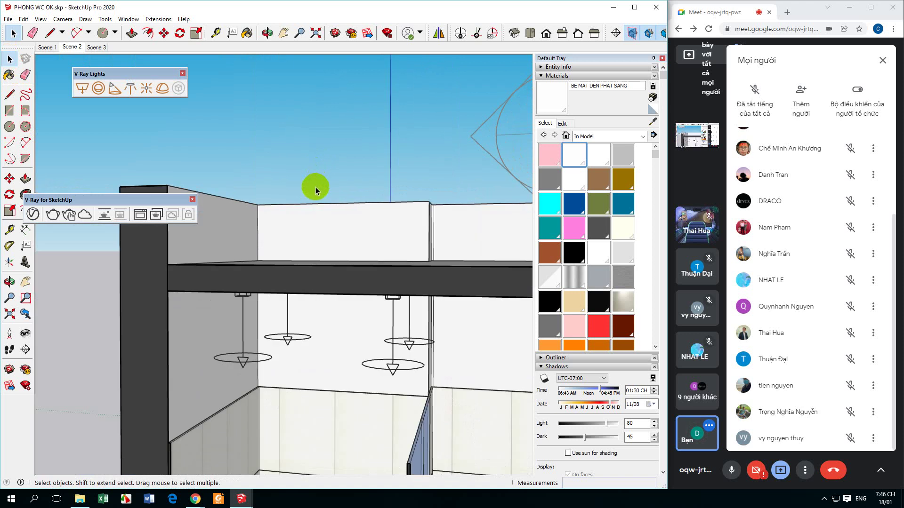
middle_click_drag(304, 277, 335, 228)
scroll(274, 236, "down", 2)
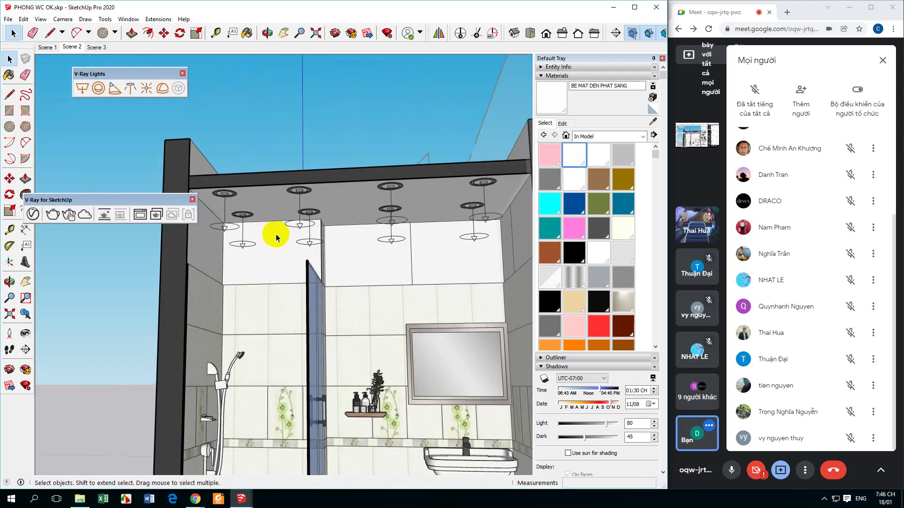
left_click(71, 47)
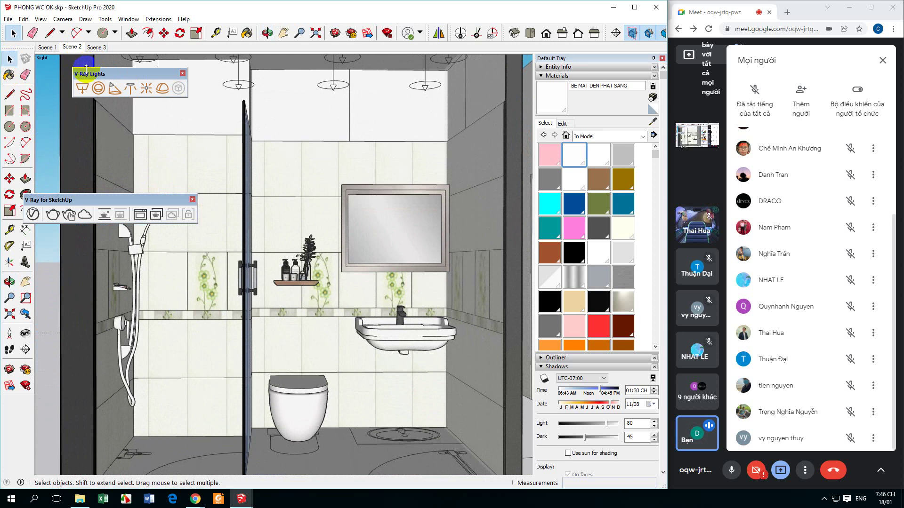
Open the IES Light's parameters in the V-Ray Asset Editor, try a yellow light colour and set it back to white.
left_click(36, 216)
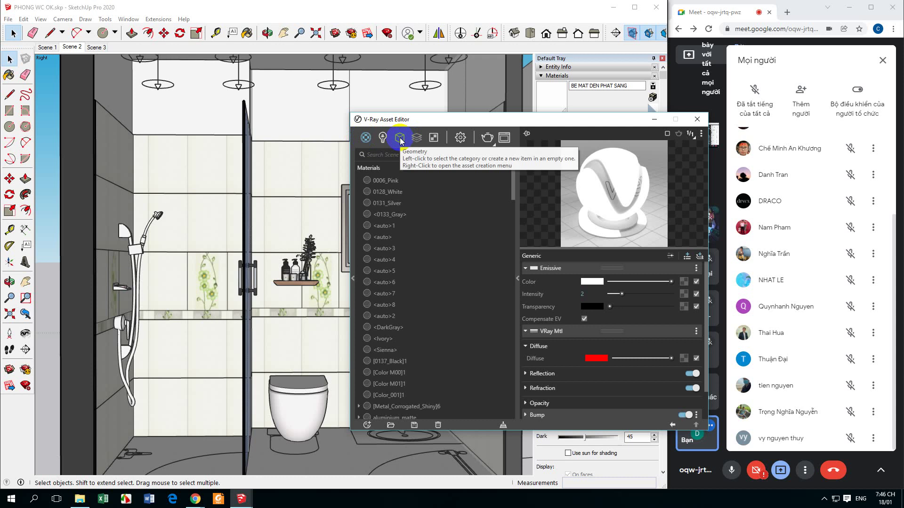
left_click(382, 137)
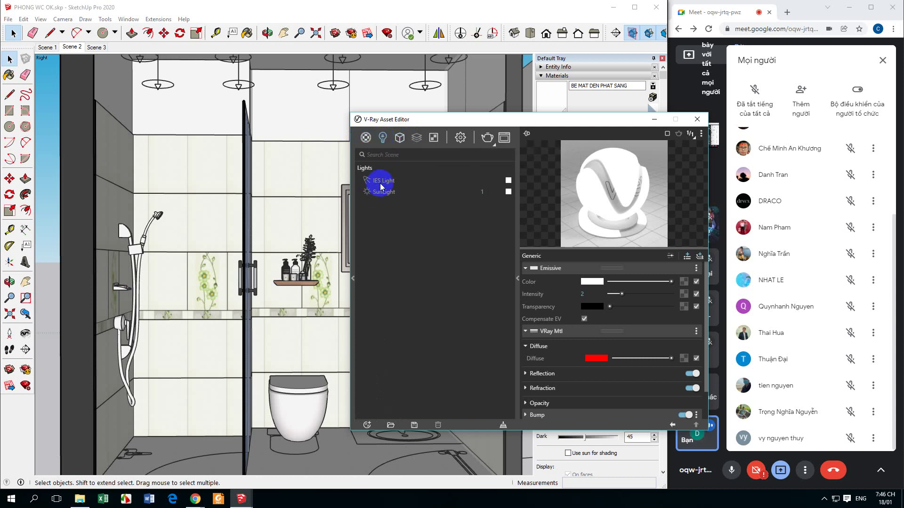
left_click(382, 182)
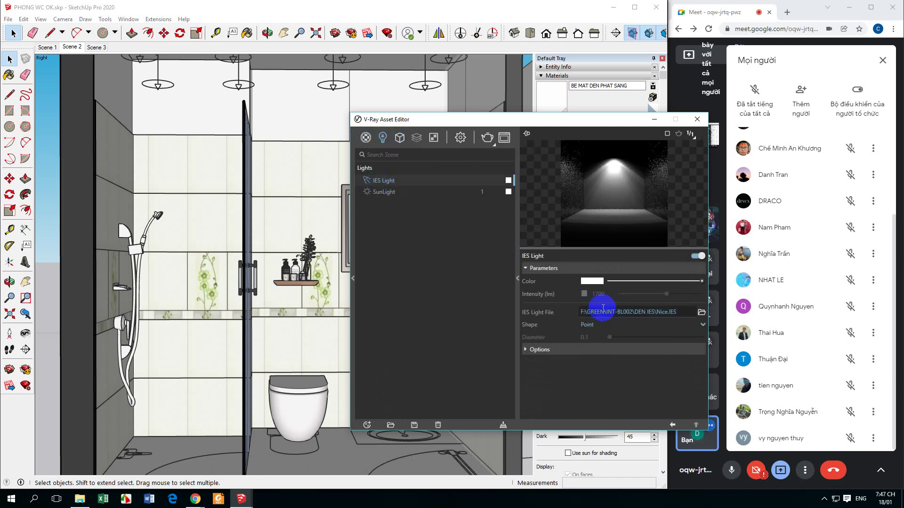
left_click(589, 282)
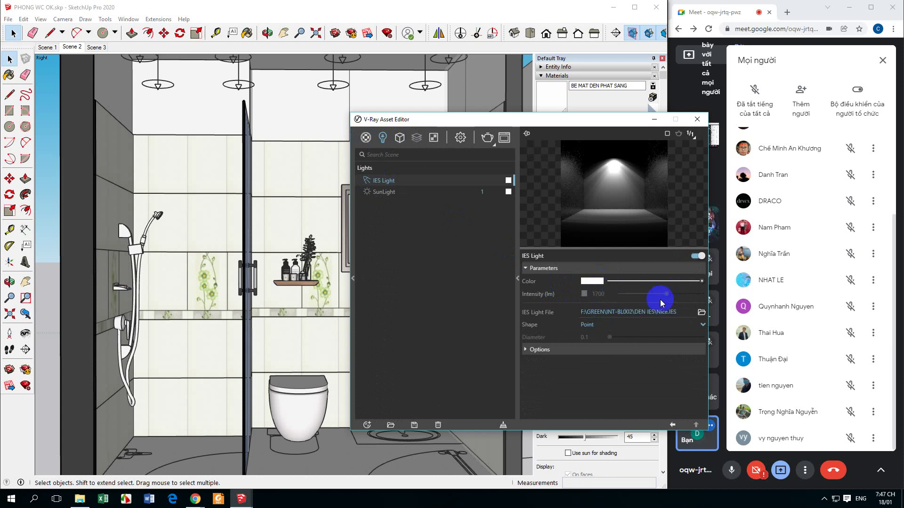
left_click(593, 282)
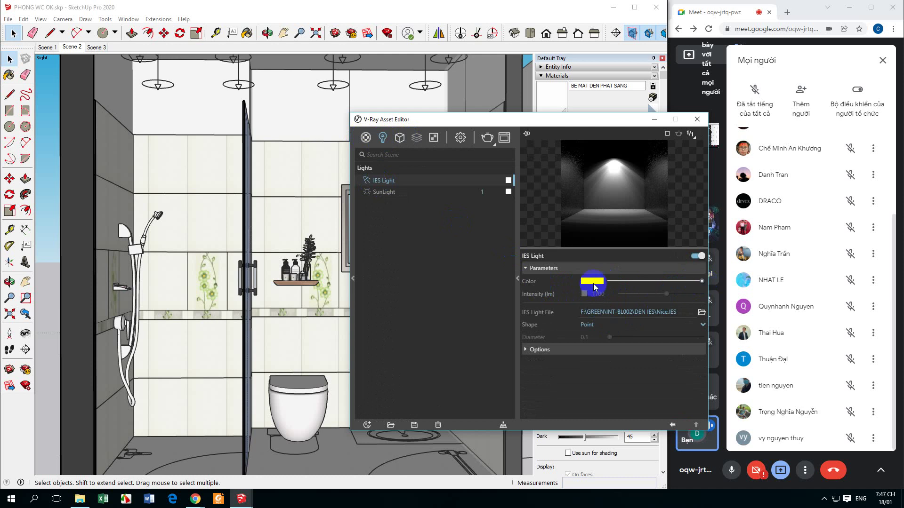
Enable the IES Light's intensity override, set it to 3000 lm and expand its options before minimising the editor.
left_click(584, 294)
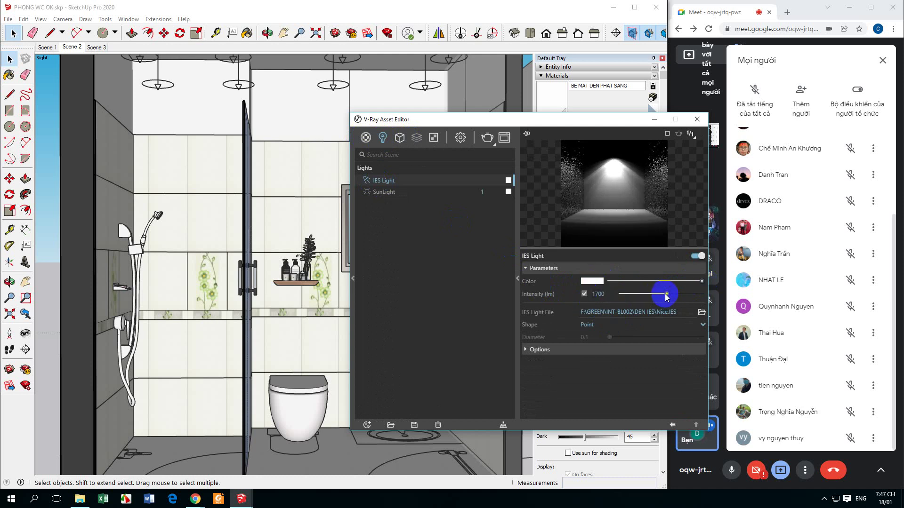
left_click_drag(665, 295, 699, 295)
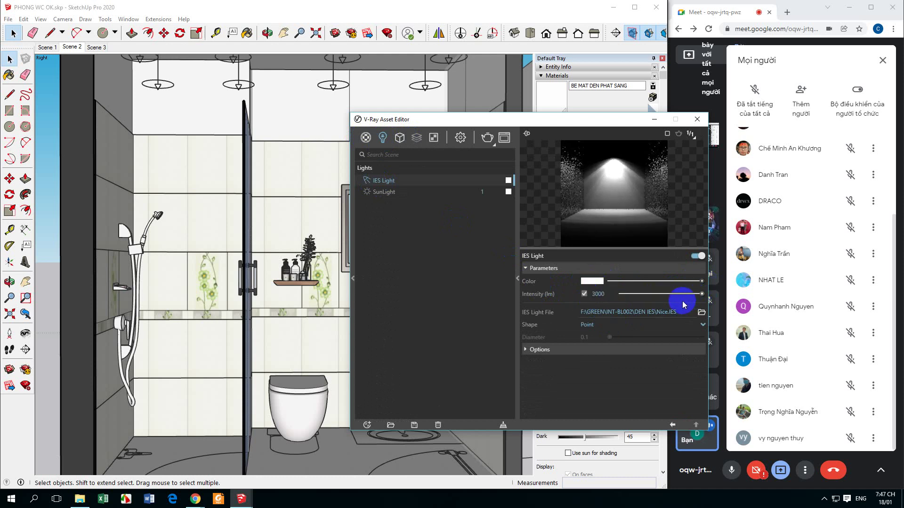
left_click(526, 349)
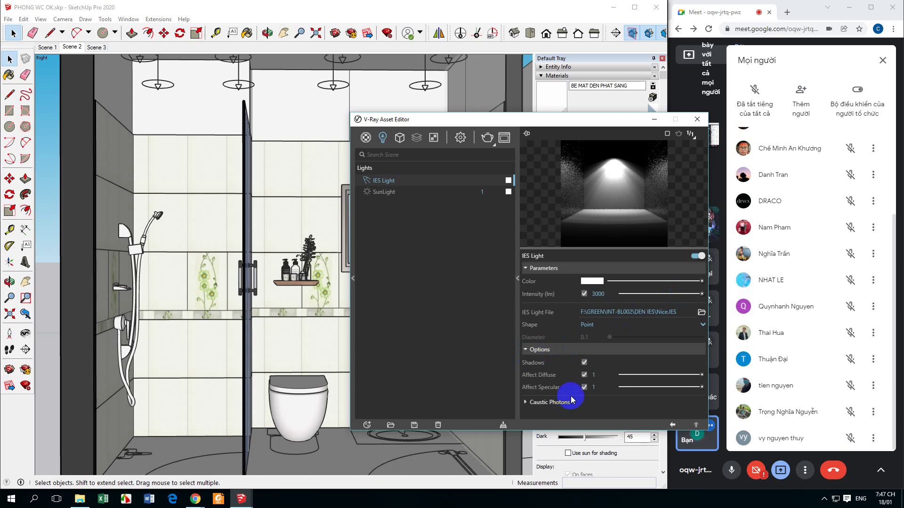
left_click(653, 118)
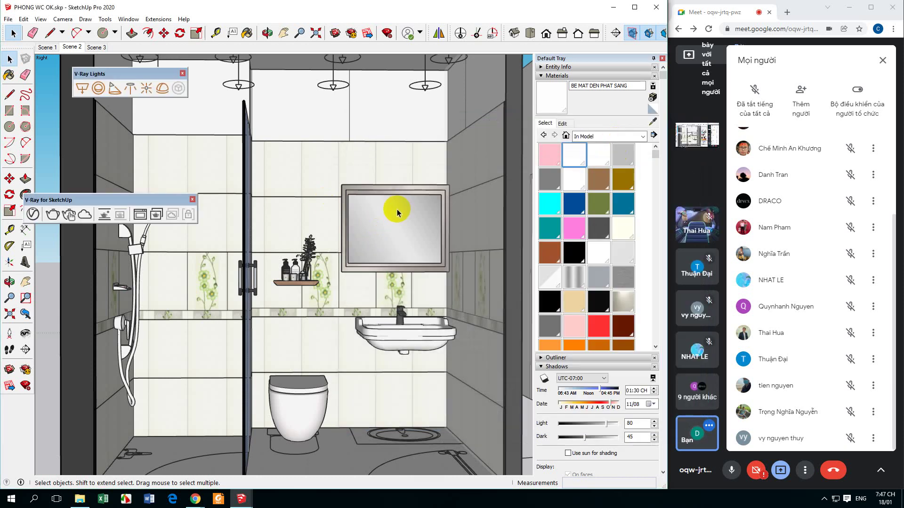
In the V-Ray render settings, set the quality to Low and turn on Safe Frame.
left_click(32, 214)
left_click(460, 137)
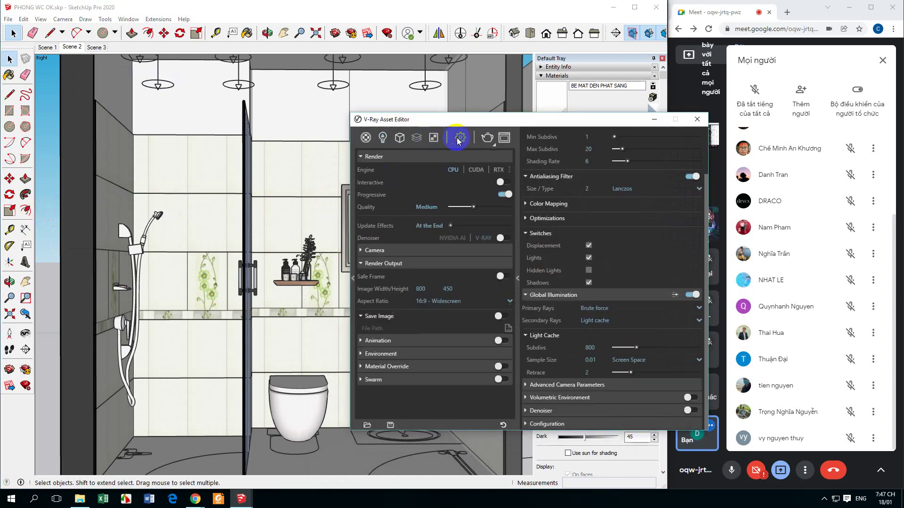
left_click_drag(459, 120, 409, 95)
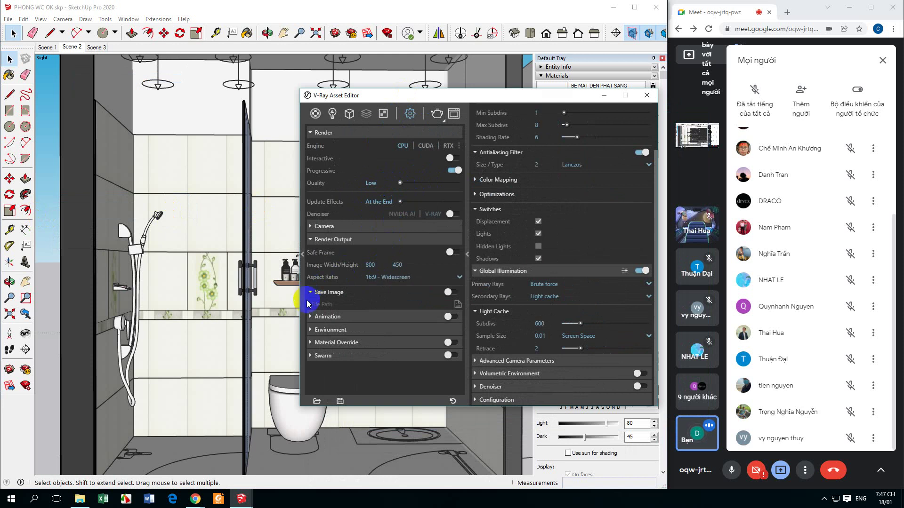
left_click(453, 256)
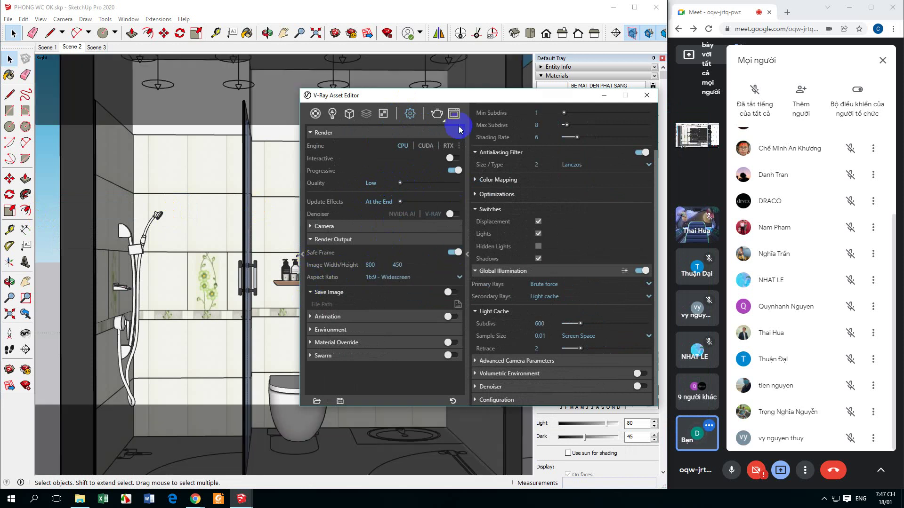
Auto-hide the Default Tray to widen the model view and turn Safe Frame off.
left_click(654, 58)
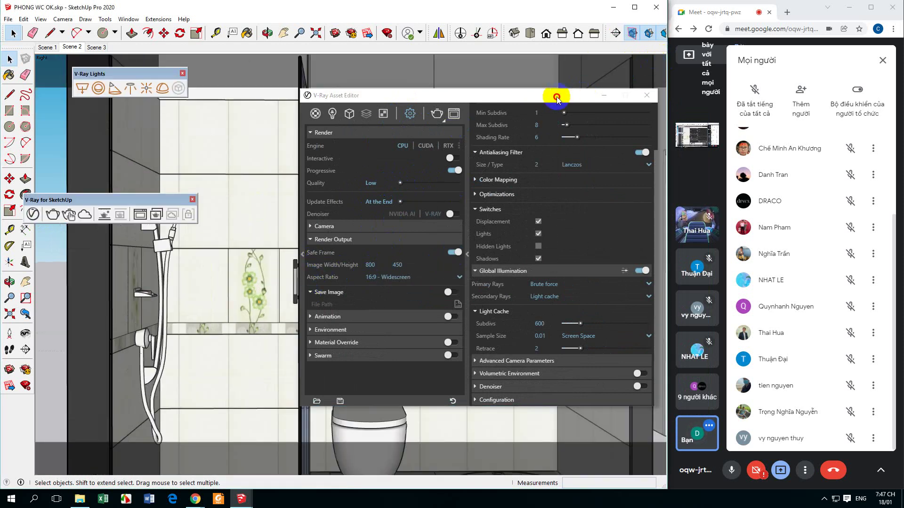
left_click_drag(553, 101, 473, 133)
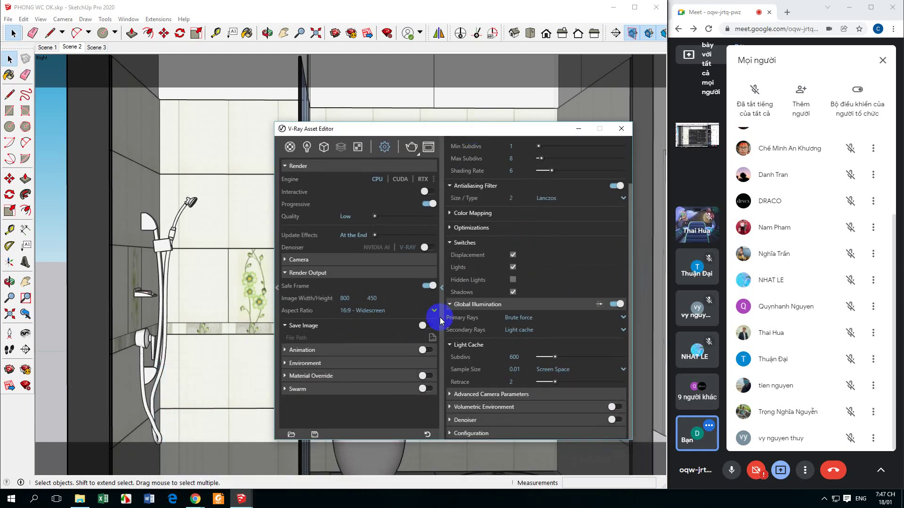
left_click(426, 286)
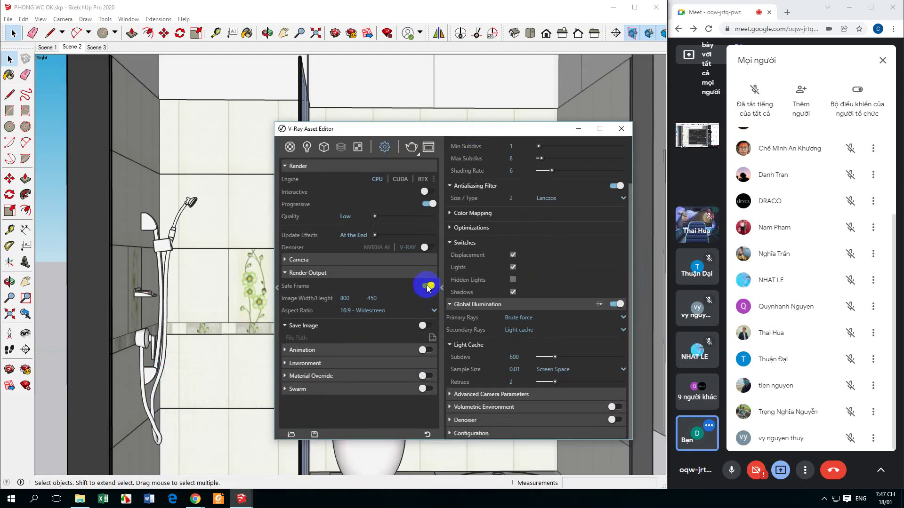
Turn Safe Frame on in the render output settings and set the aspect ratio to 4:3 - Picture.
left_click(427, 286)
left_click(426, 286)
left_click(428, 286)
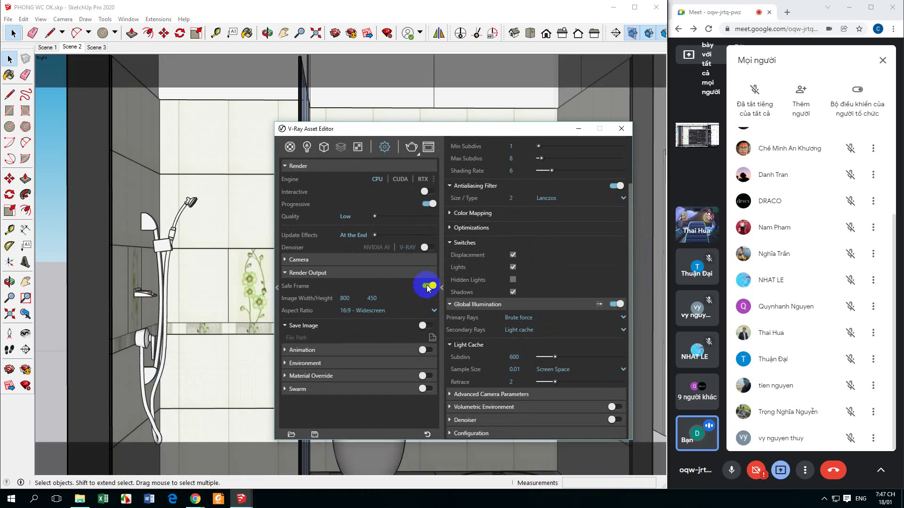
left_click(370, 312)
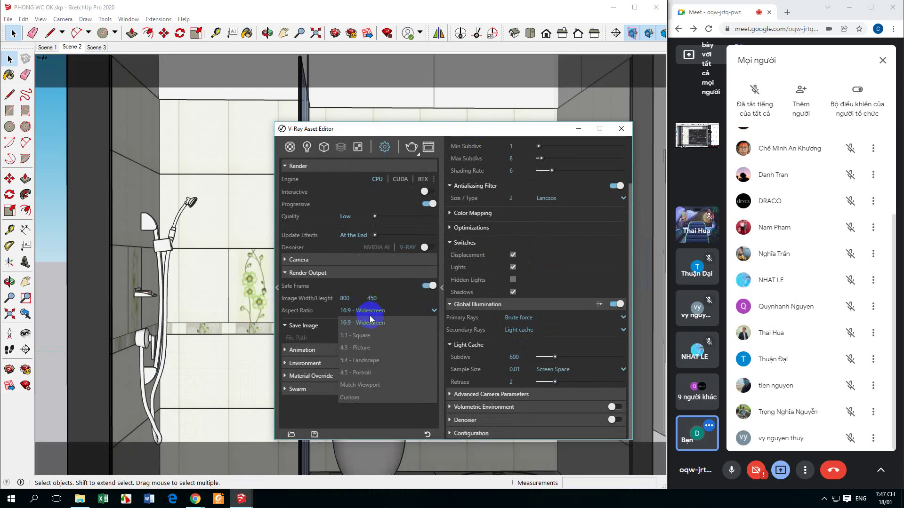
left_click(362, 348)
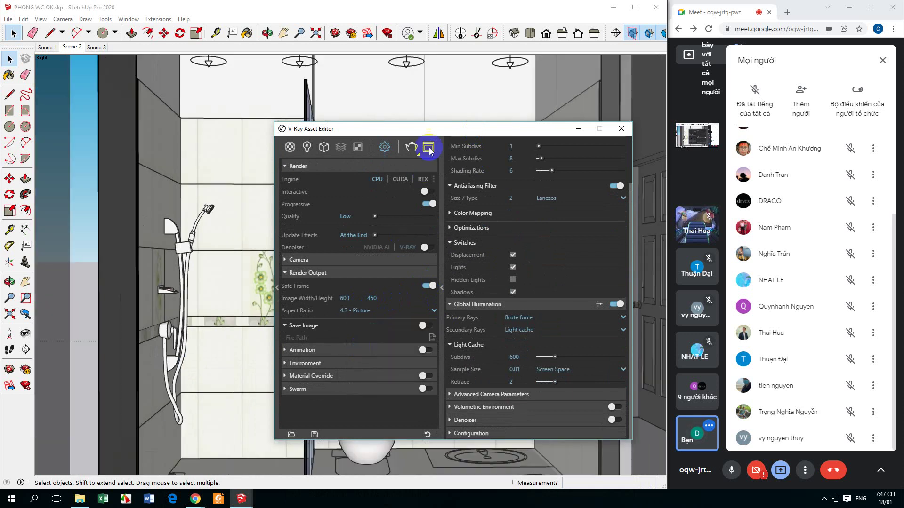
Move the V-Ray Asset Editor clear of the model view and shift the view to check the framing of the bathroom section.
left_click_drag(441, 128, 595, 154)
left_click(584, 312)
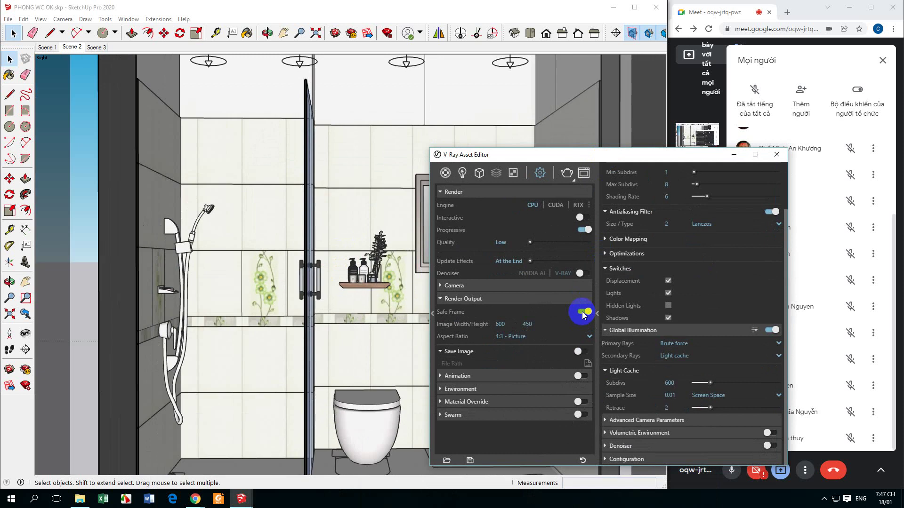
left_click_drag(588, 160, 636, 274)
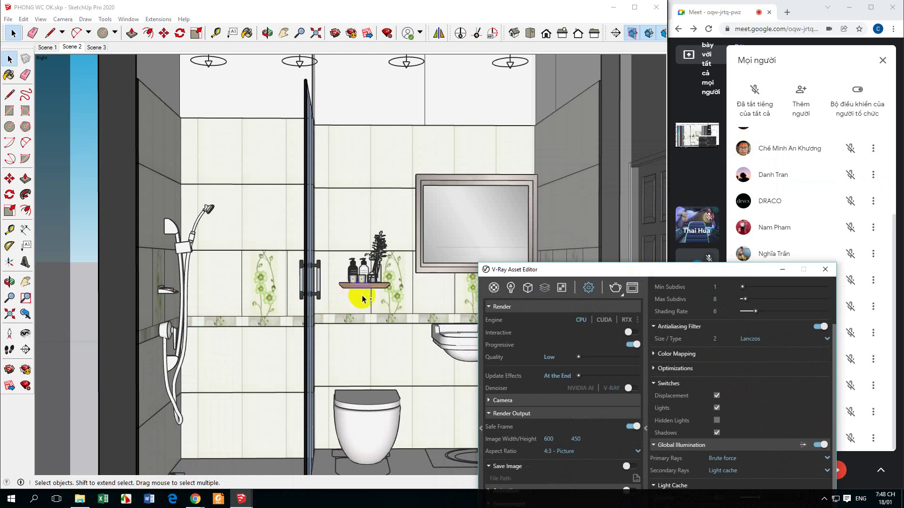
mouse_move(359, 297)
middle_mouse_down("shift")
mouse_move(335, 290)
mouse_move(346, 273)
middle_mouse_up("shift")
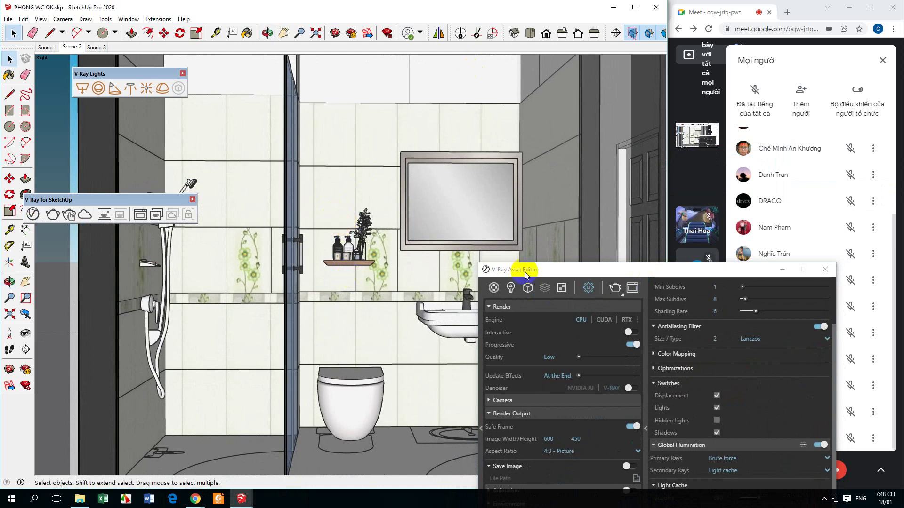
left_click_drag(525, 273, 692, 194)
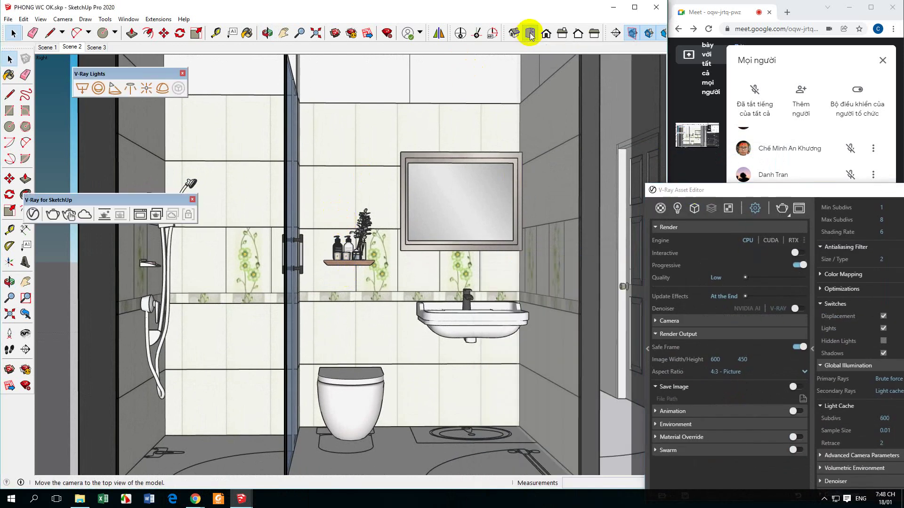
Try the standard top, front, right and back views of the model, going back to Scene 2.
left_click(530, 34)
left_click(546, 33)
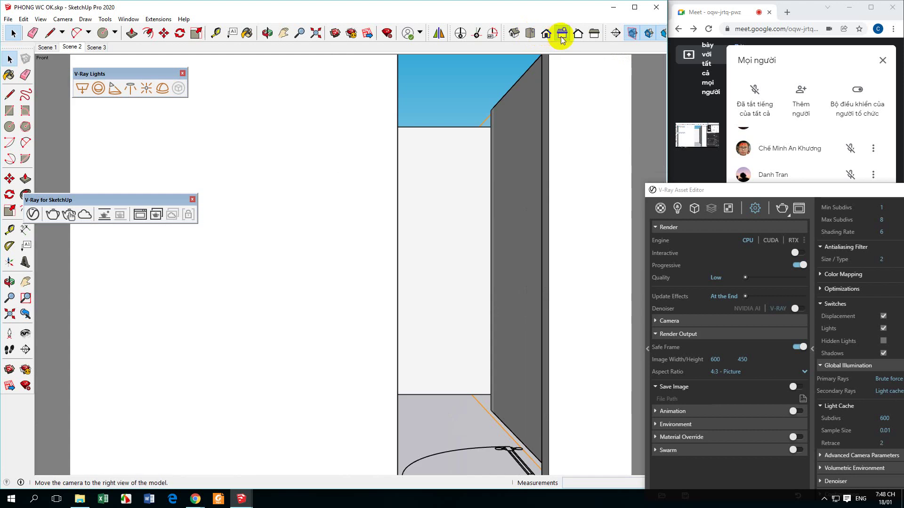
left_click(562, 34)
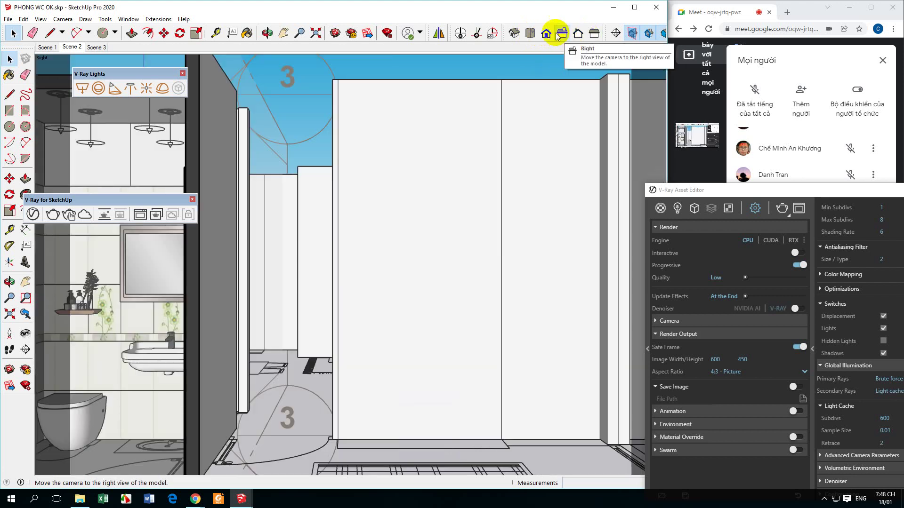
left_click(68, 47)
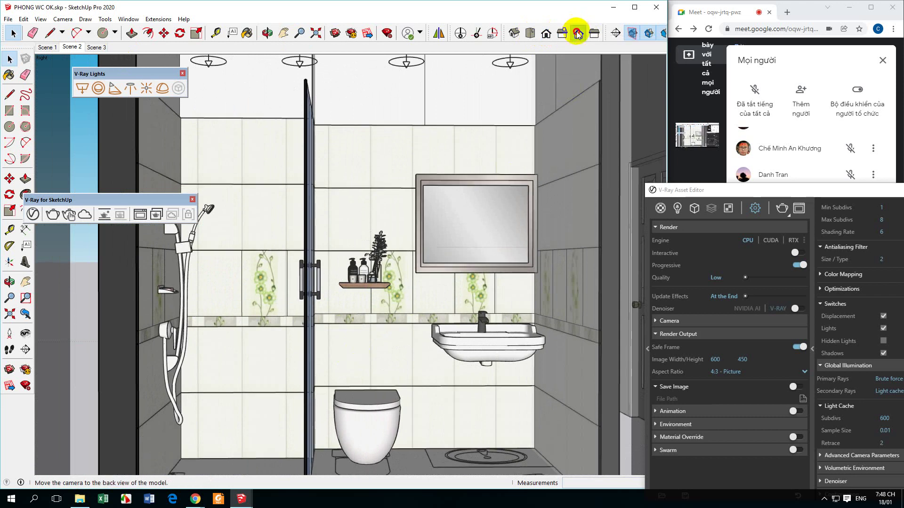
left_click(577, 33)
left_click(562, 34)
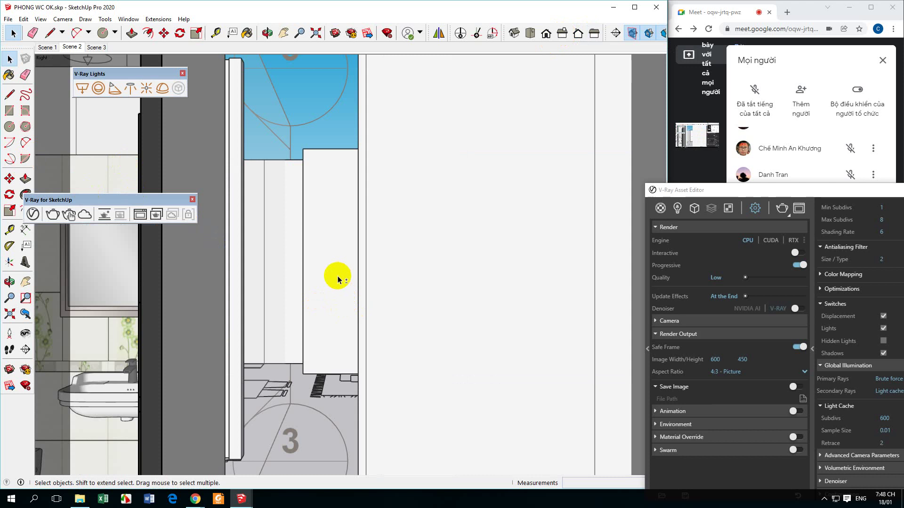
left_click(72, 47)
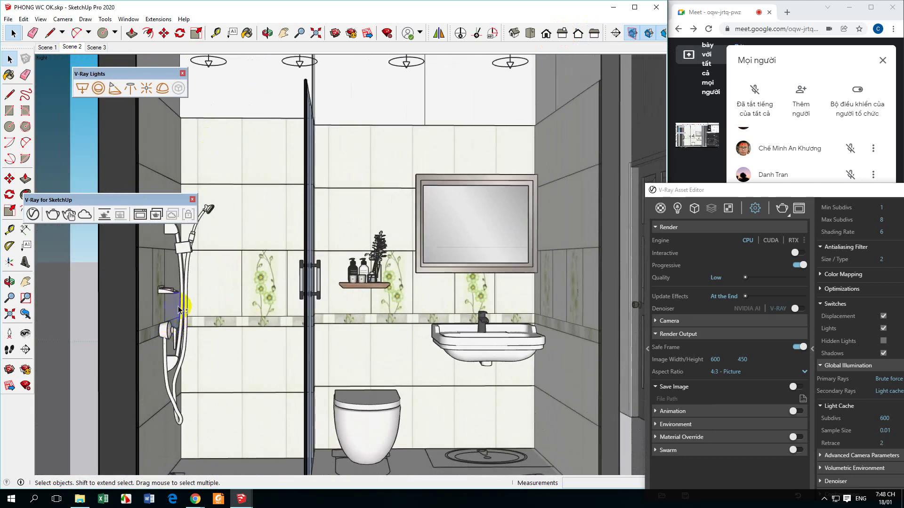
Reframe the Scene 2 view so that the shower, toilet, mirror and basin fit inside the safe frame.
middle_click_drag(213, 333, 207, 332)
left_click_drag(203, 333, 208, 331, "shift")
key("space")
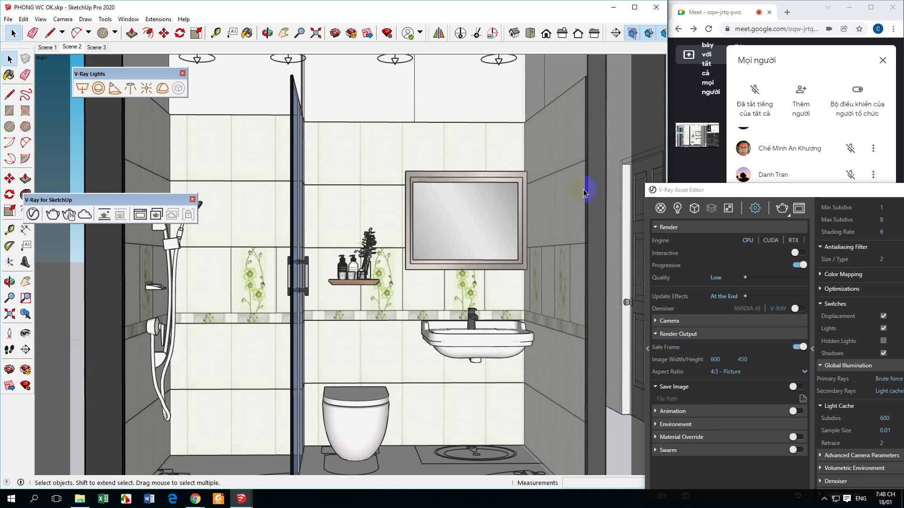
left_click_drag(685, 190, 739, 193)
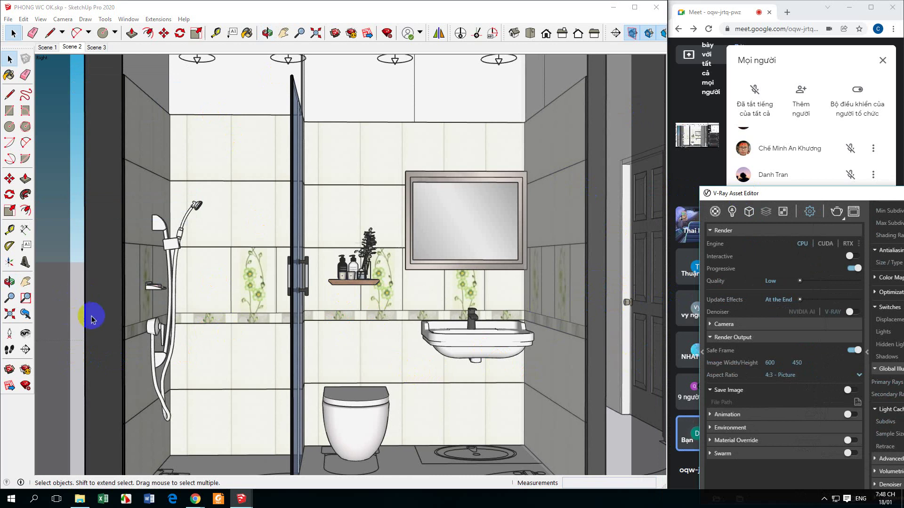
left_click(67, 330)
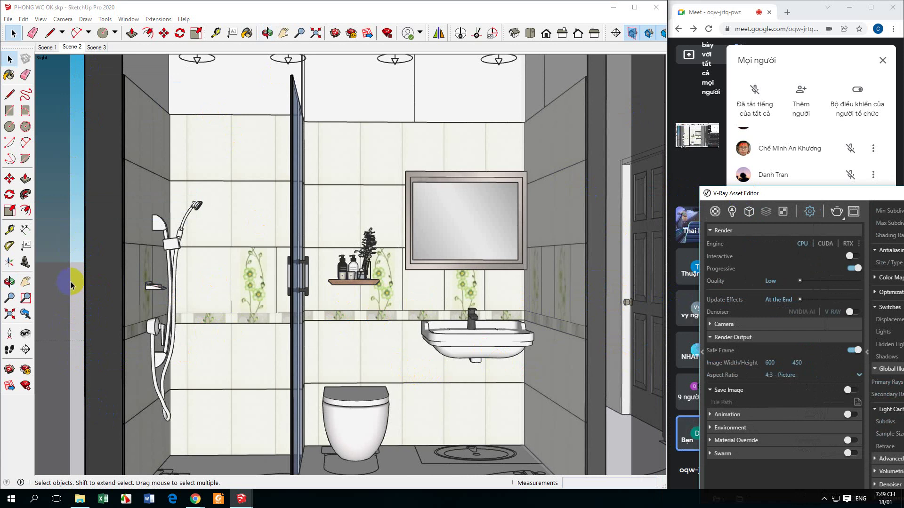
left_click(293, 303)
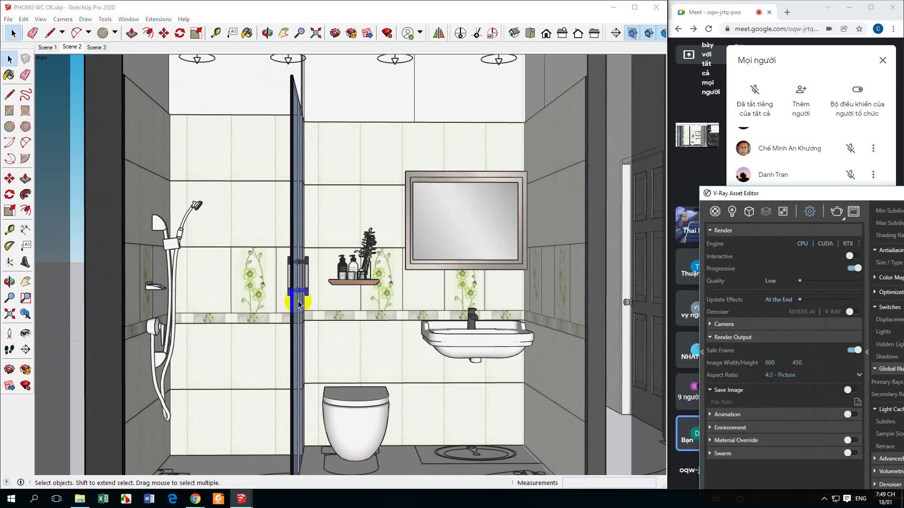
scroll(298, 313, "down", 4)
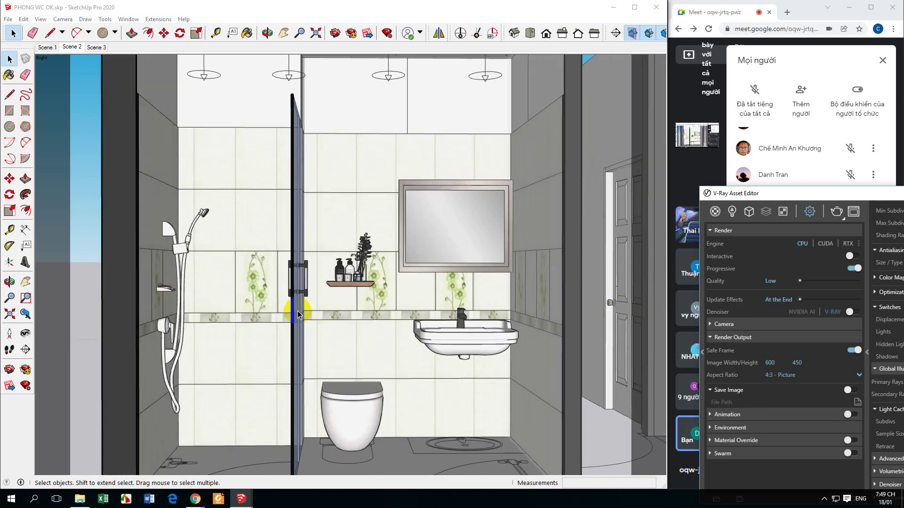
scroll(298, 311, "up", 2)
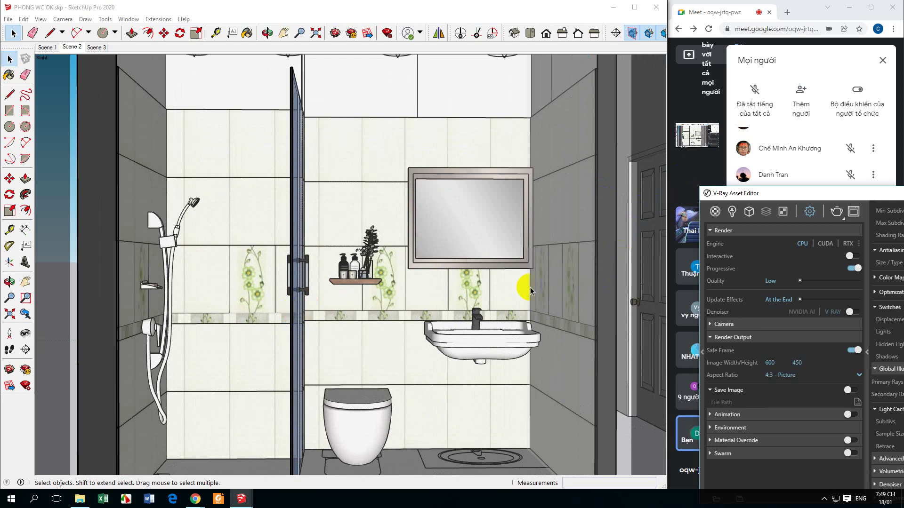
Set the render output aspect ratio to 5:4 - Landscape and recompose the bathroom view within the new frame.
mouse_move(817, 196)
left_mouse_down()
mouse_move(697, 172)
mouse_move(453, 94)
left_mouse_up()
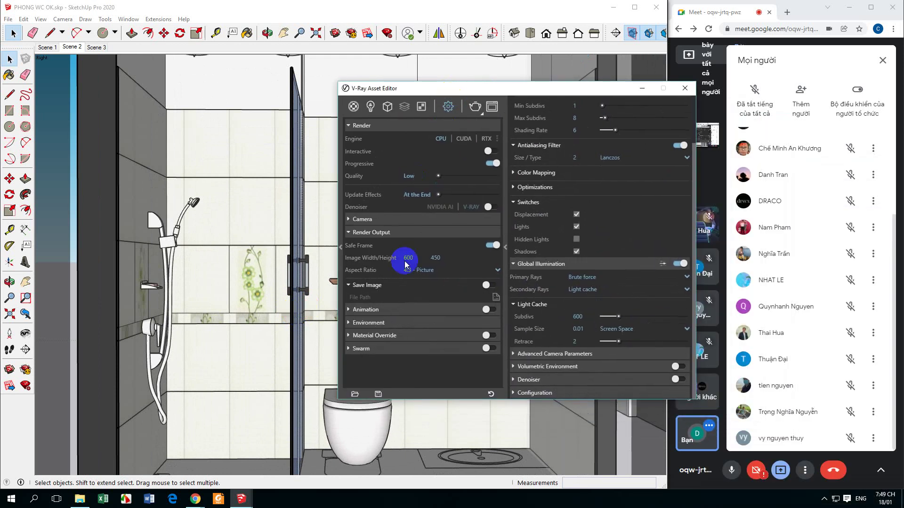
left_click(440, 271)
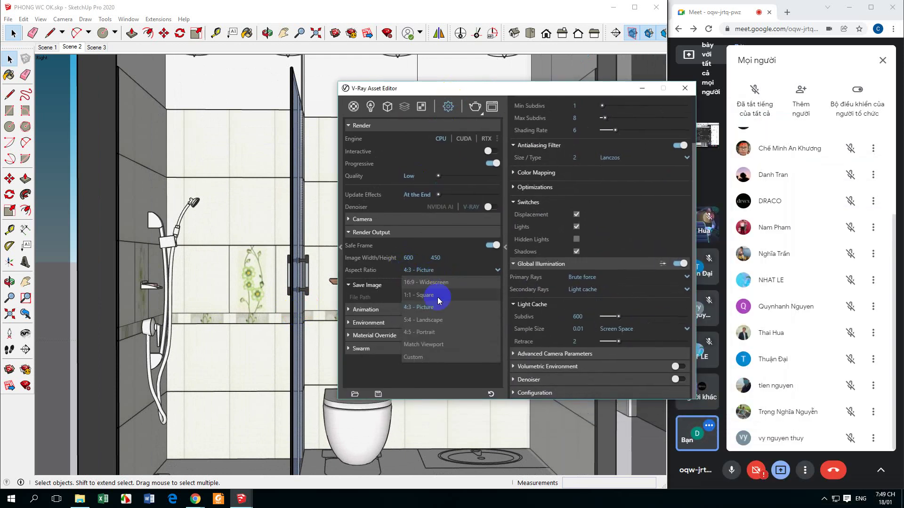
left_click(427, 320)
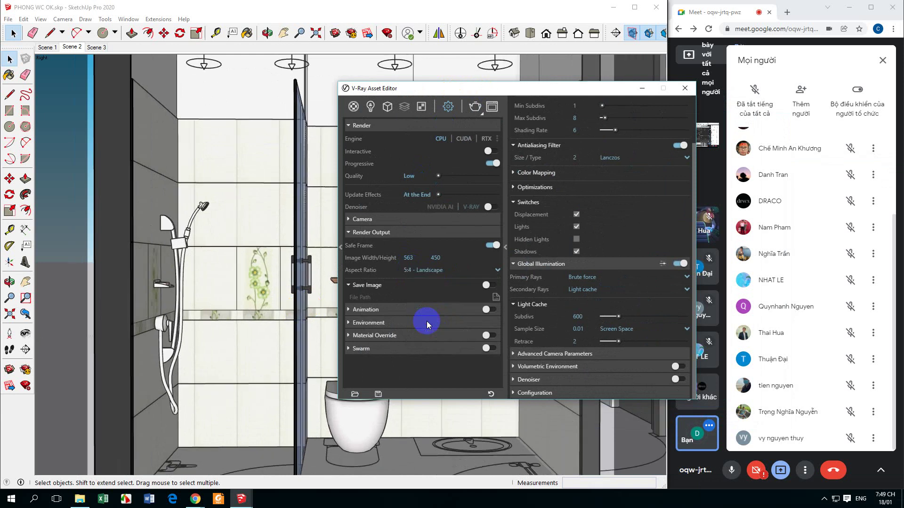
left_click_drag(515, 88, 723, 308)
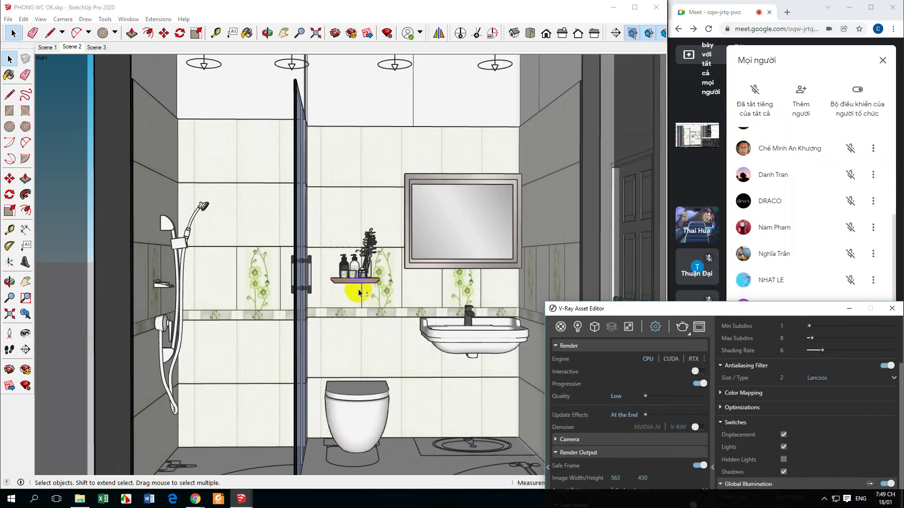
mouse_move(353, 284)
middle_mouse_down()
mouse_move(351, 266)
mouse_move(350, 275)
middle_mouse_up()
left_click(674, 398)
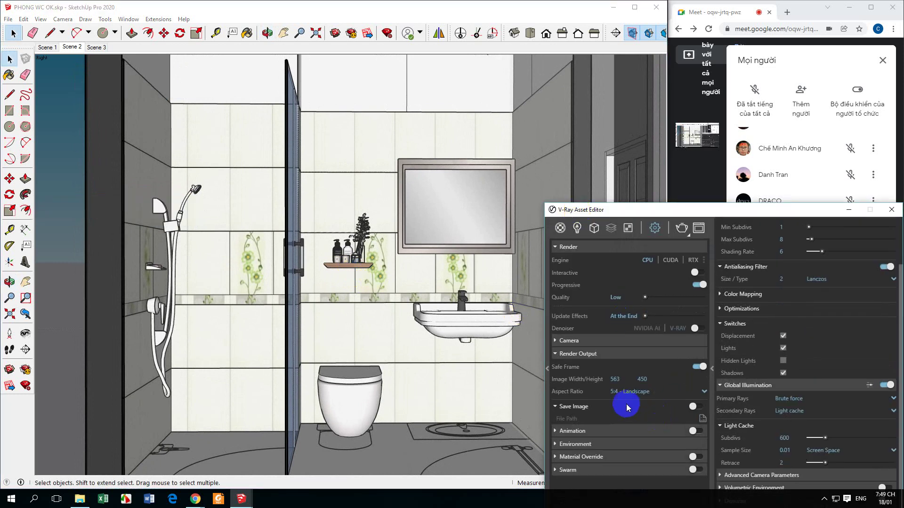
Set the Antialiasing Filter type to Area and turn the filter off.
left_click_drag(652, 216, 630, 153)
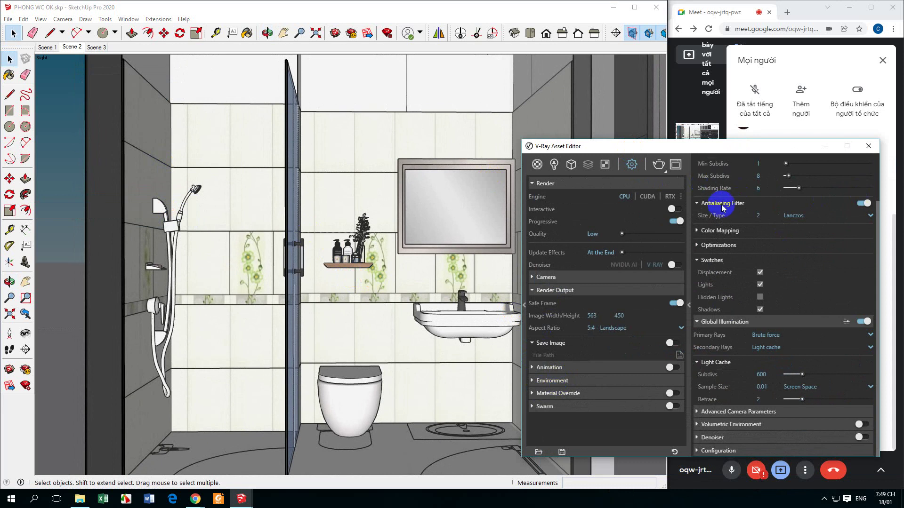
left_click(866, 216)
left_click(789, 290)
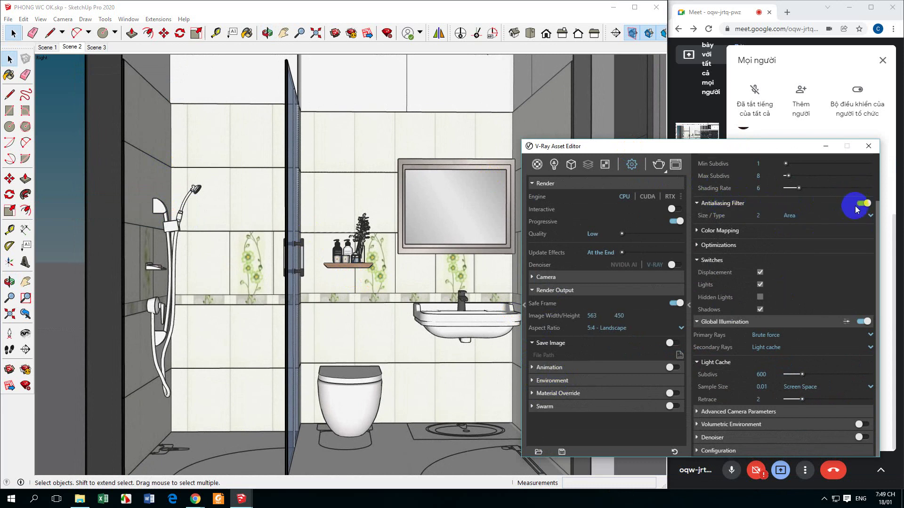
left_click(860, 204)
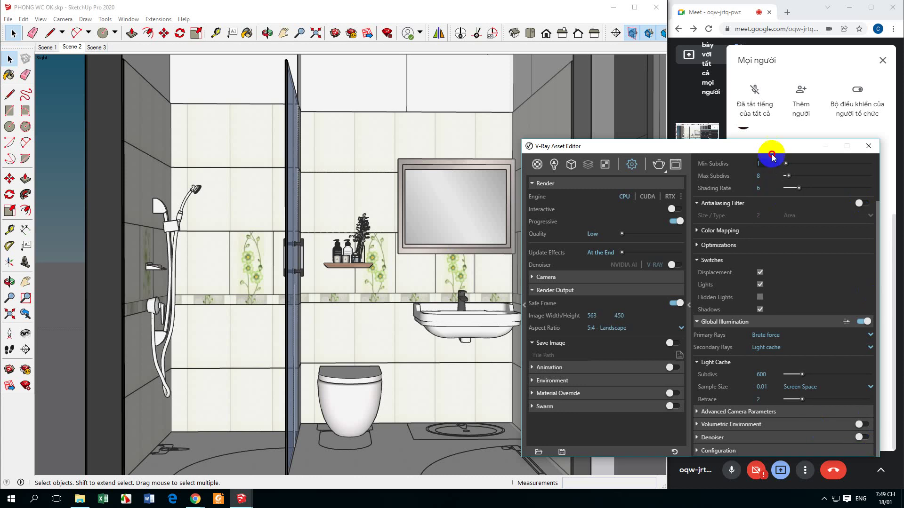
Set the Global Illumination primary rays to Irradiance map.
left_click_drag(769, 146, 677, 60)
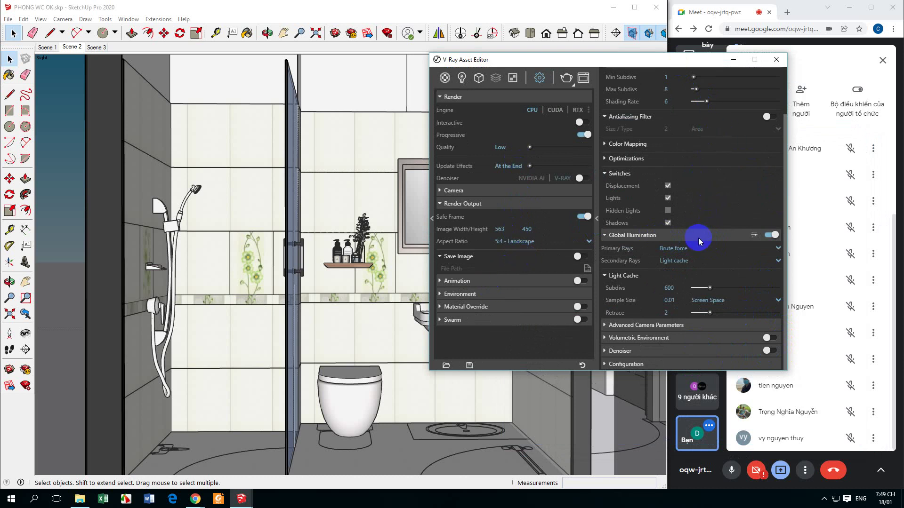
left_click(685, 247)
left_click(690, 257)
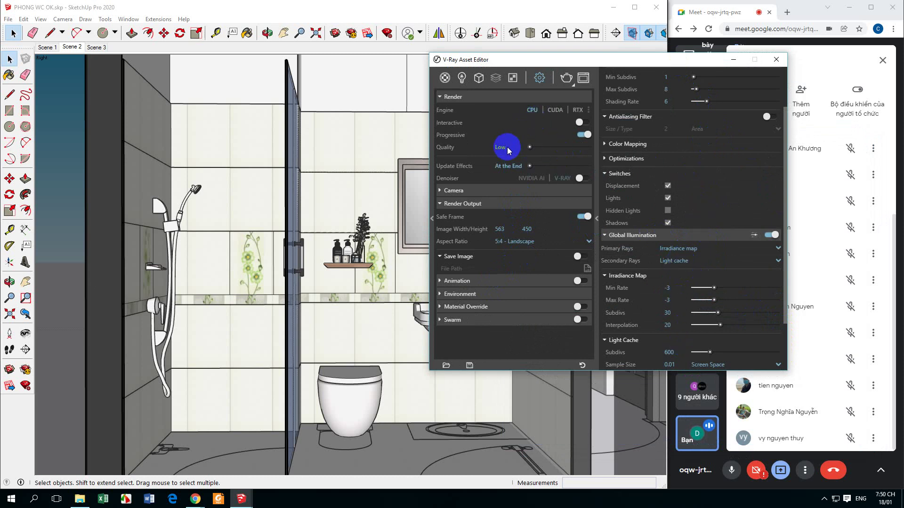
Review the Camera section, the render quality parameters and the Global Illumination ray options.
left_click(454, 191)
left_click(454, 191)
scroll(783, 179, "up", 3)
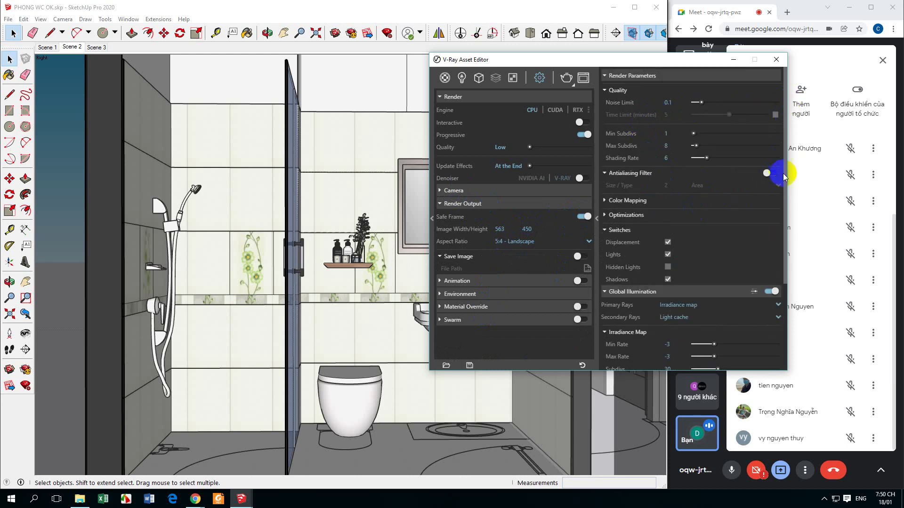
left_click_drag(784, 207, 784, 287)
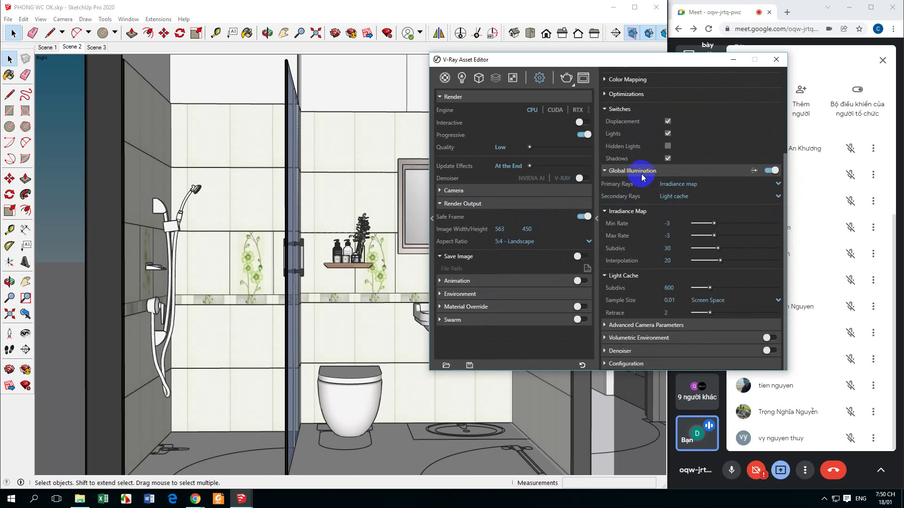
left_click(693, 185)
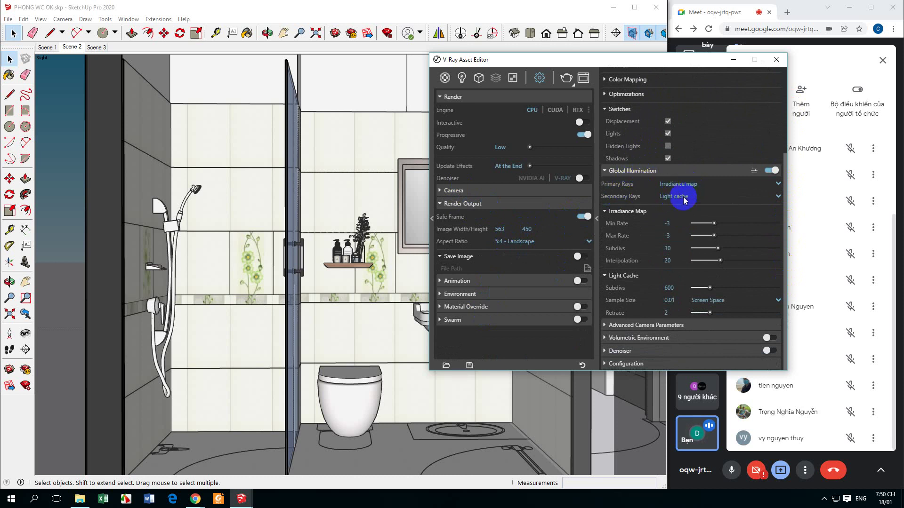
left_click(685, 201)
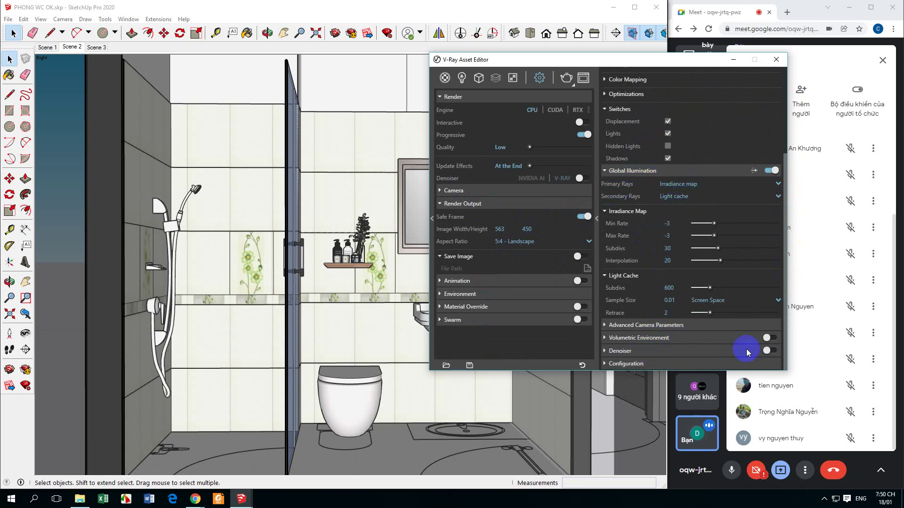
Render Scene 2 with V-Ray and inspect the mirror and shelf area closely in the frame buffer.
left_click(566, 79)
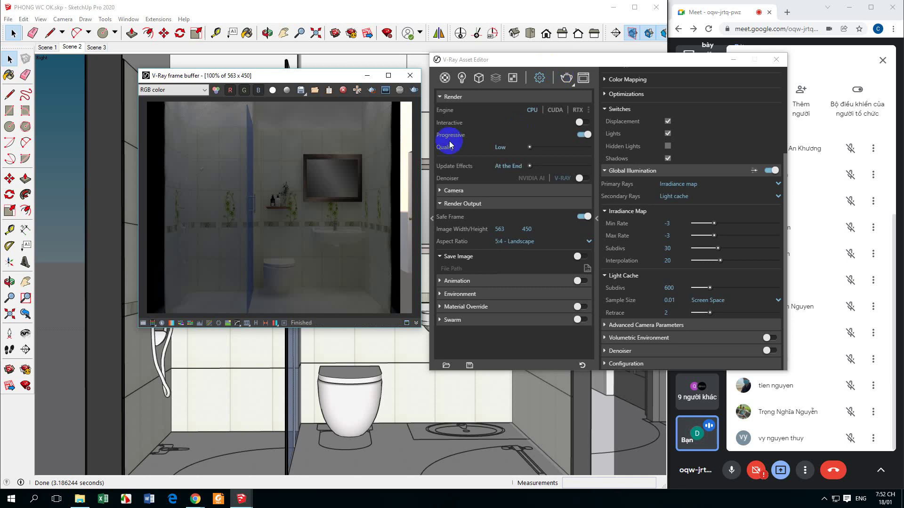
scroll(338, 148, "up", 1)
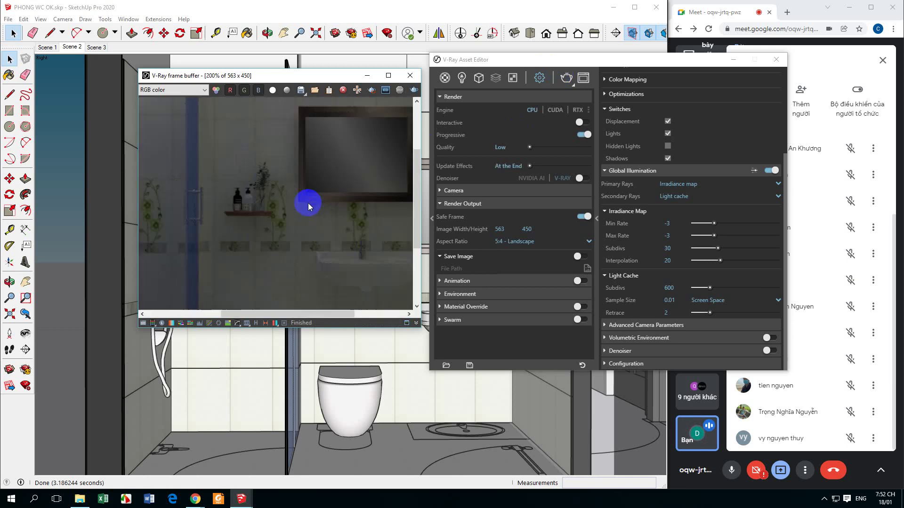
scroll(302, 209, "down", 1)
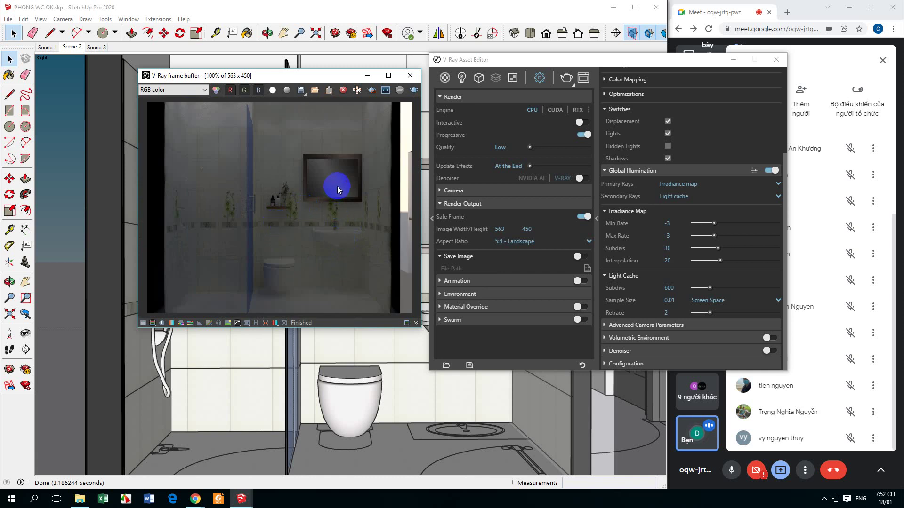
Close the frame buffer and select the glass face of the wall mirror inside its nested groups.
left_click(410, 76)
left_click_drag(576, 63, 731, 72)
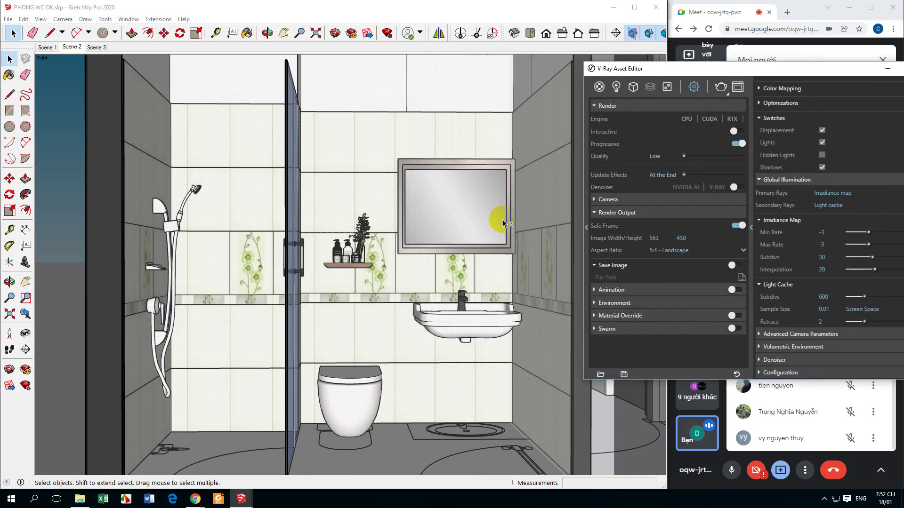
left_click(468, 207)
double_click(455, 216)
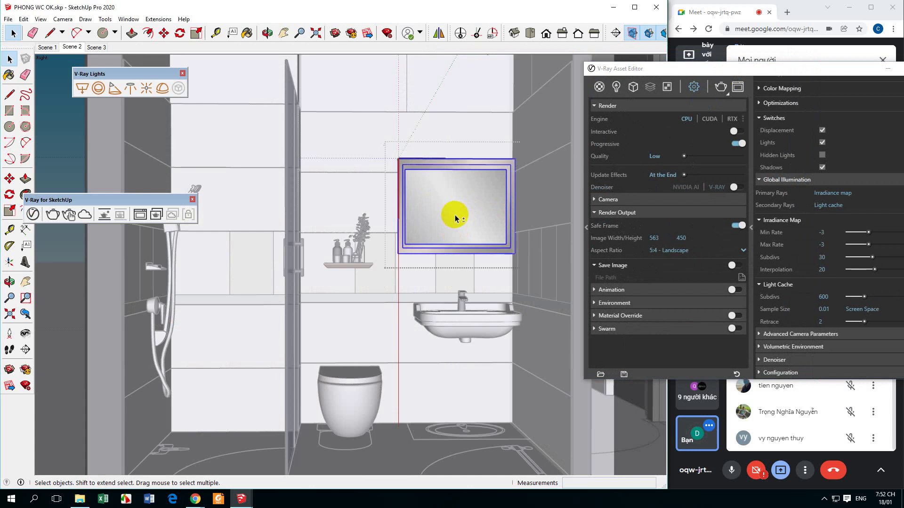
double_click(454, 215)
left_click(457, 209)
double_click(456, 208)
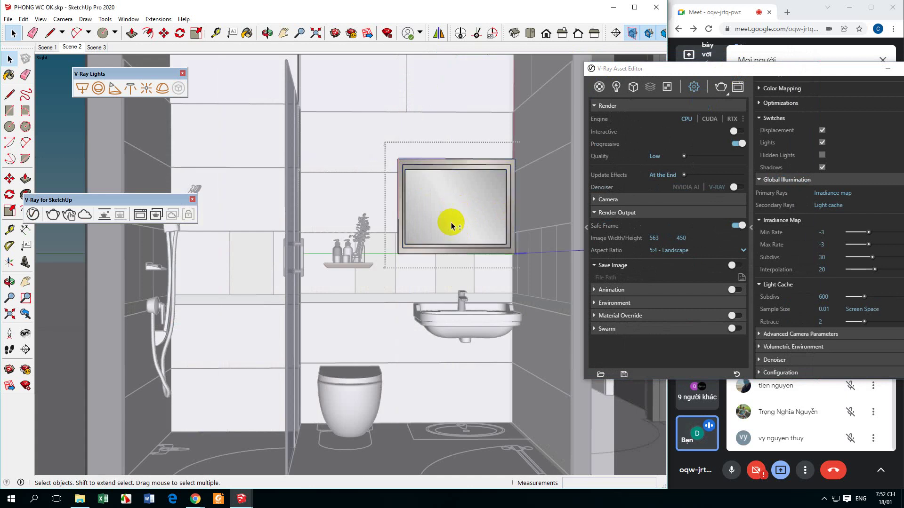
left_click(428, 216)
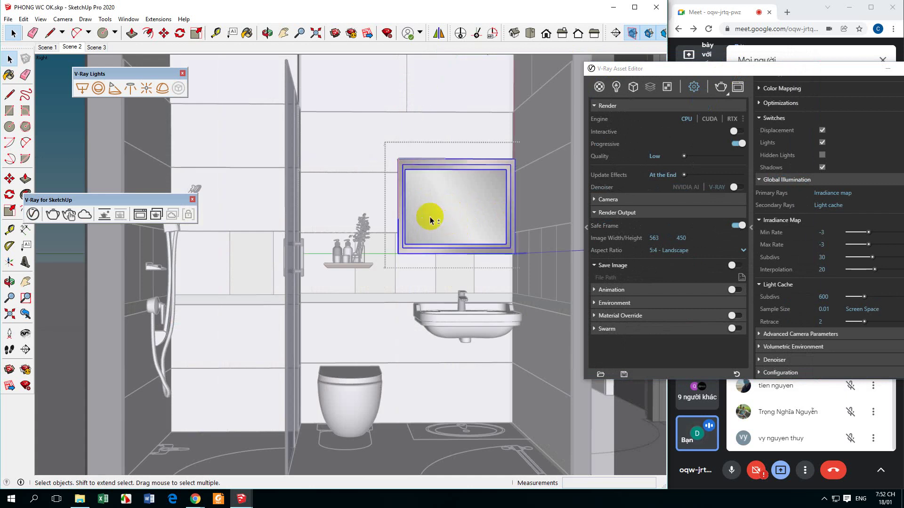
double_click(429, 220)
left_click(437, 217)
left_click(448, 208)
double_click(444, 221)
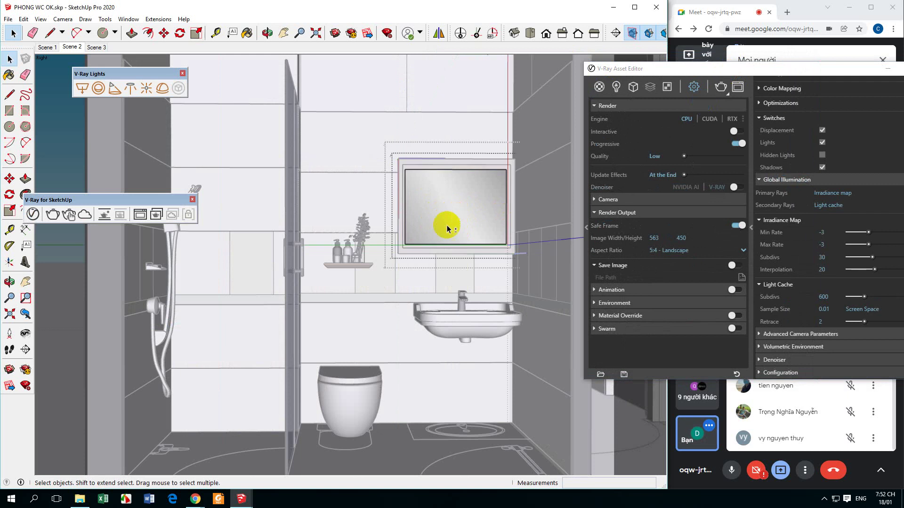
left_click(450, 212)
left_click(449, 214)
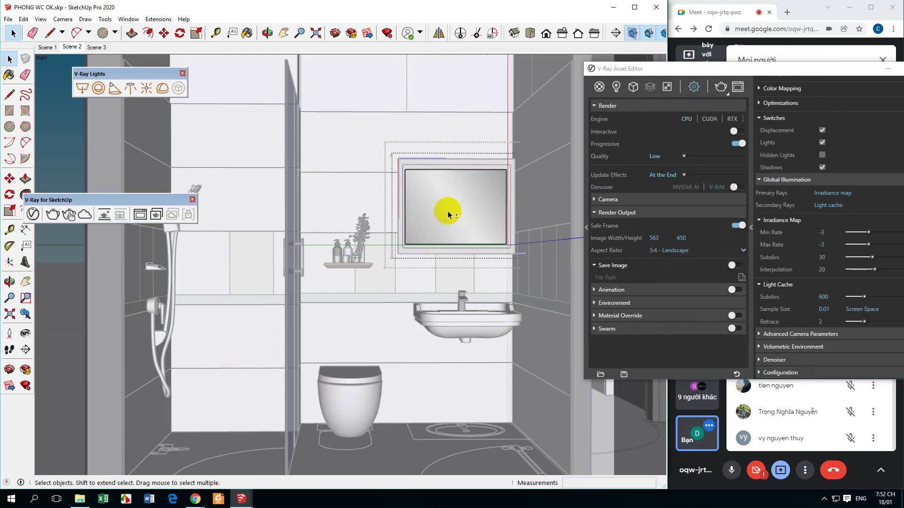
left_click(447, 214)
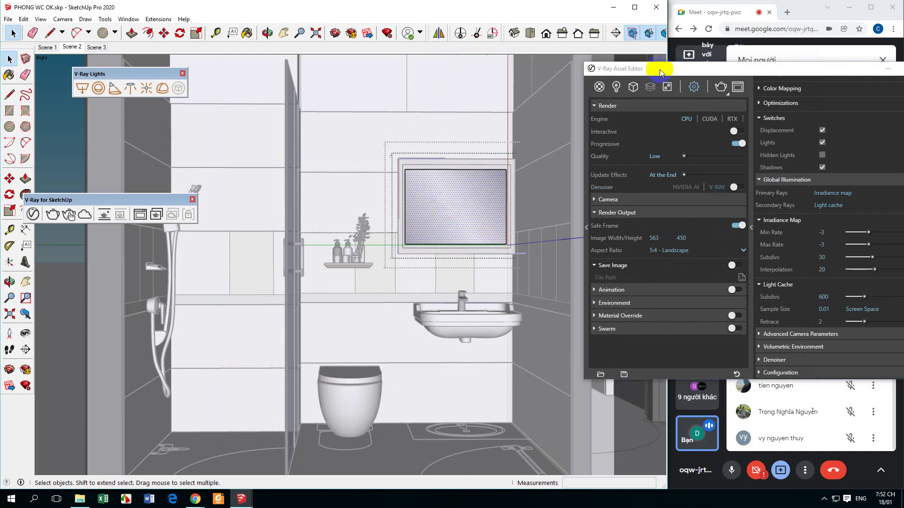
Paint the selected mirror glass face with the dark blue <auto>4 material from the model's materials.
mouse_move(651, 74)
left_mouse_down()
mouse_move(508, 174)
mouse_move(121, 279)
mouse_move(105, 299)
left_mouse_up()
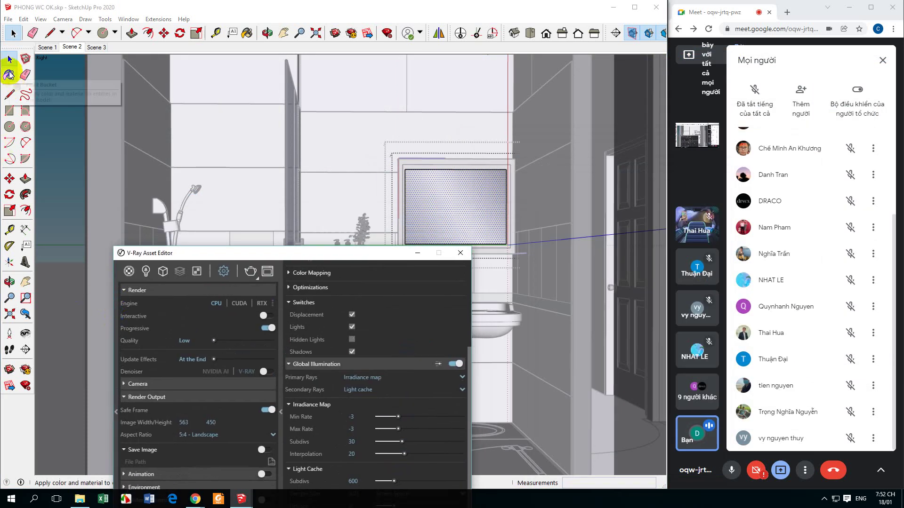
left_click(8, 75)
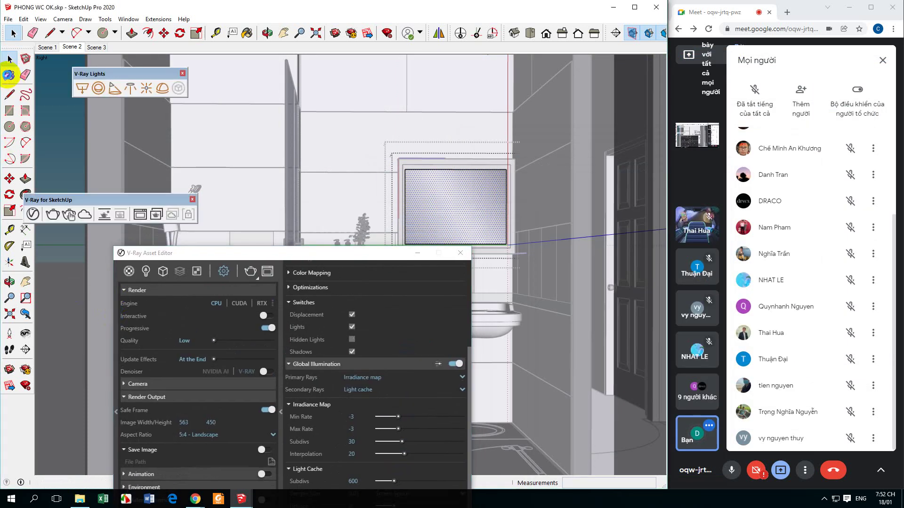
left_click(549, 204)
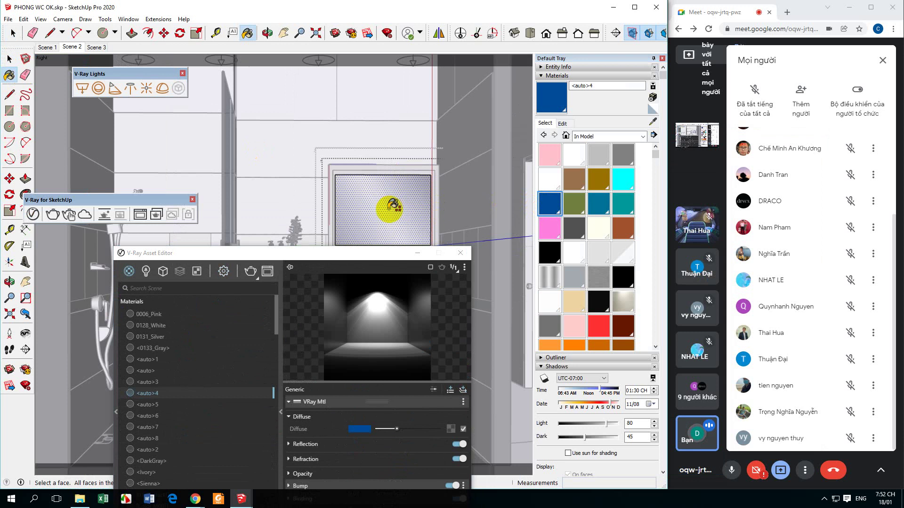
left_click(390, 207)
mouse_move(354, 253)
left_mouse_down()
mouse_move(246, 137)
mouse_move(262, 188)
left_mouse_up()
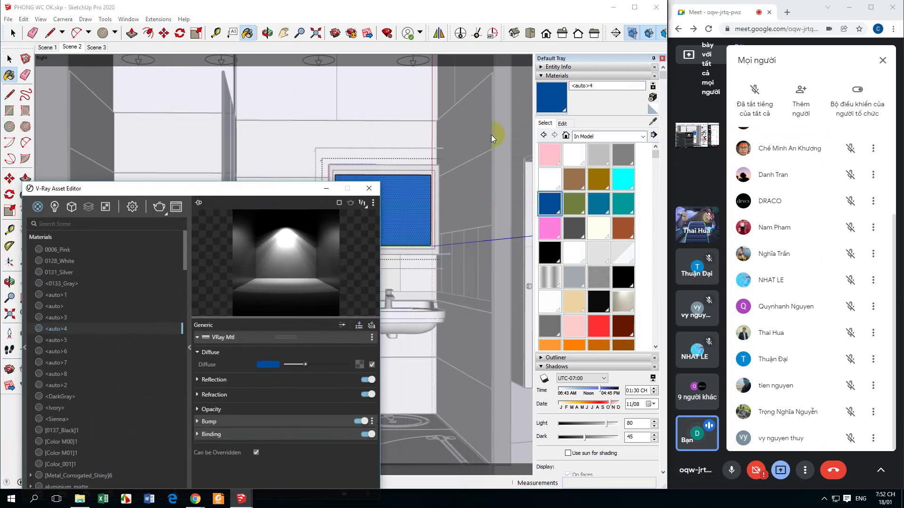
Rename the mirror glass material as "guong nha tam".
left_click(602, 86)
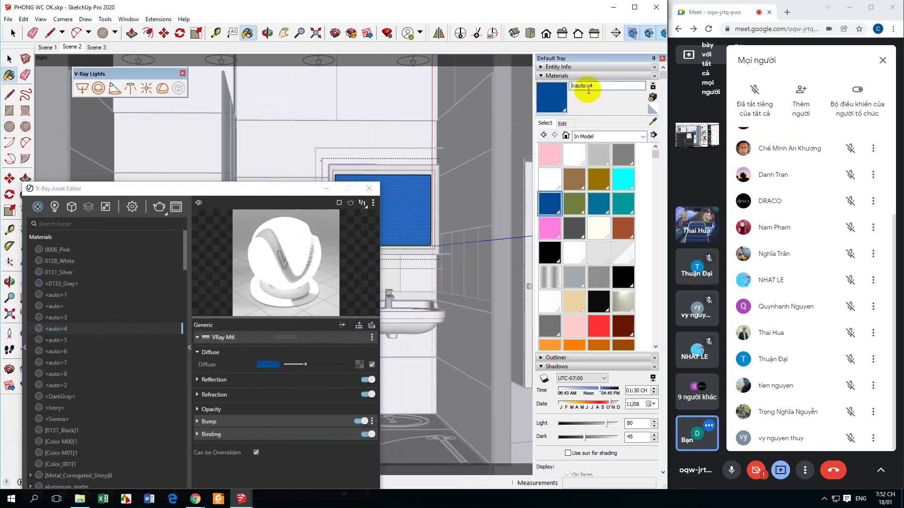
double_click(612, 86)
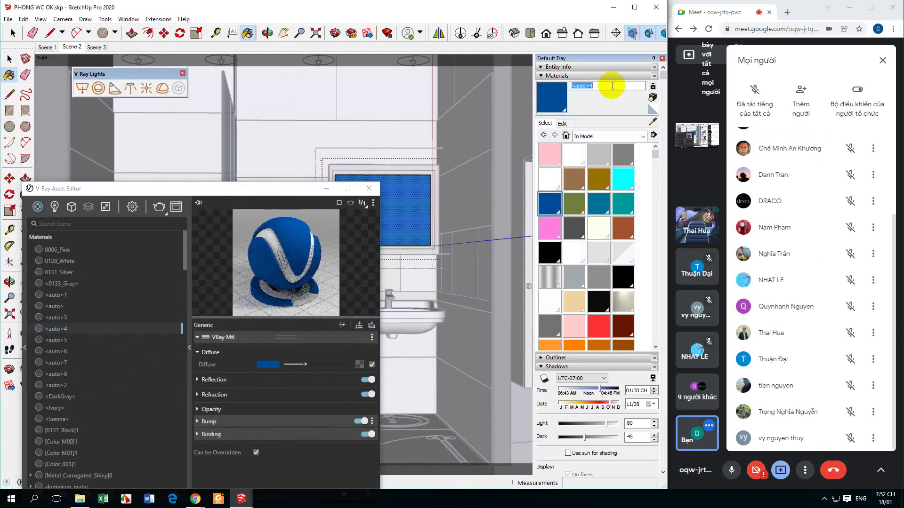
type("guong&")
key("BackSpace")
key("BackSpace")
type("g nha")
Search the V-Ray scene materials for "guong" and open the "guong nha tam" material's settings.
left_click(56, 317)
left_click_drag(228, 188, 263, 173)
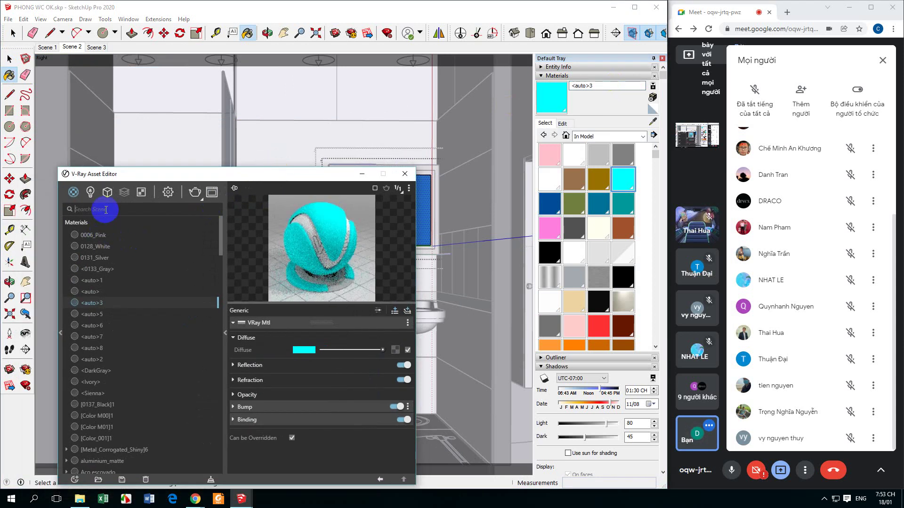
type("guong")
left_click(113, 241)
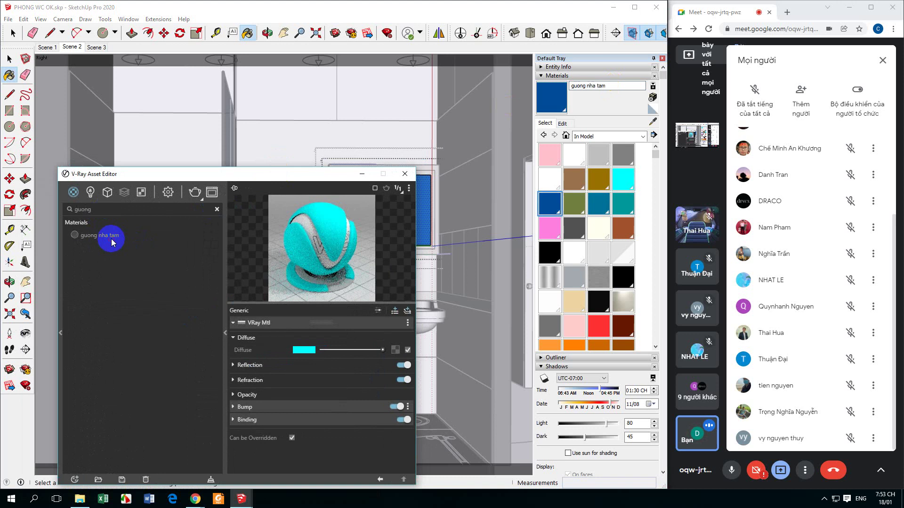
left_click_drag(248, 174, 117, 131)
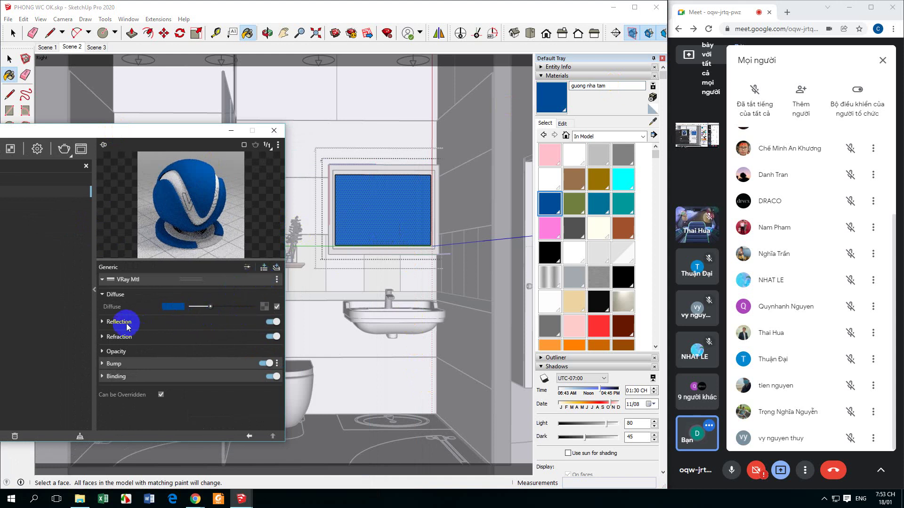
Set the diffuse color of the "guong nha tam" material to black (RGB 0, 0, 0).
left_click(173, 306)
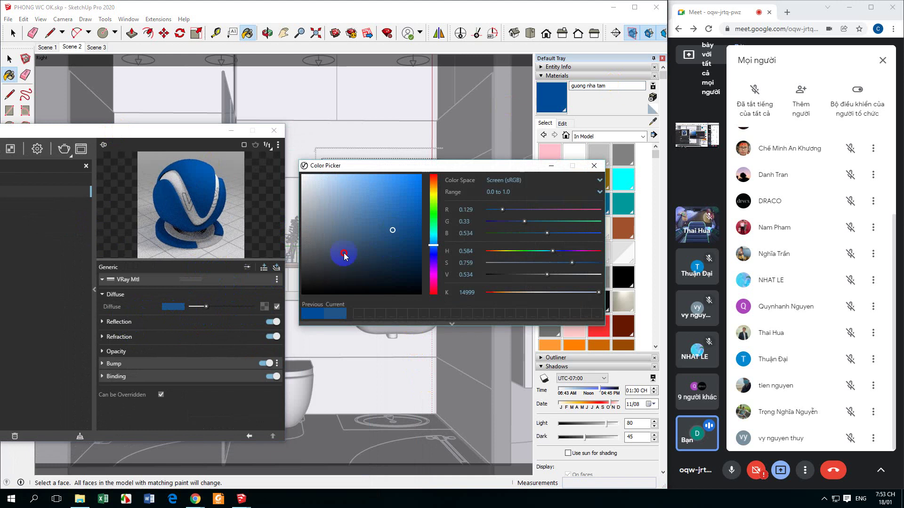
mouse_move(344, 255)
left_mouse_down()
mouse_move(312, 270)
mouse_move(305, 285)
mouse_move(264, 273)
left_mouse_up()
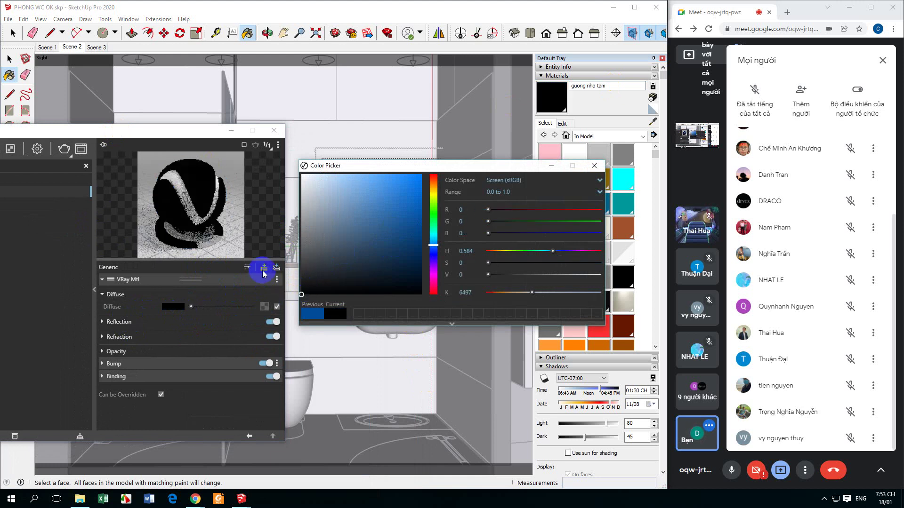
left_click(594, 166)
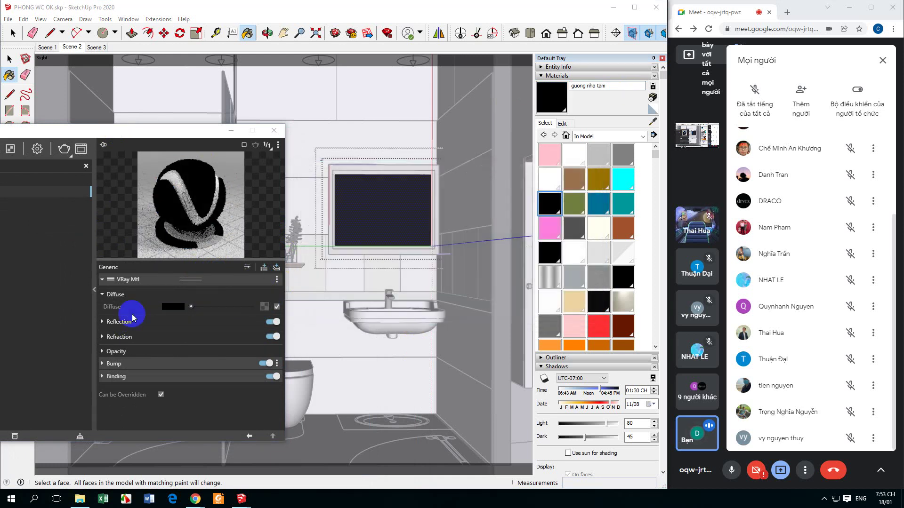
Make the material mirror-like with a white reflection color and Fresnel off, check its refraction settings, and close the Asset Editor.
left_click(101, 323)
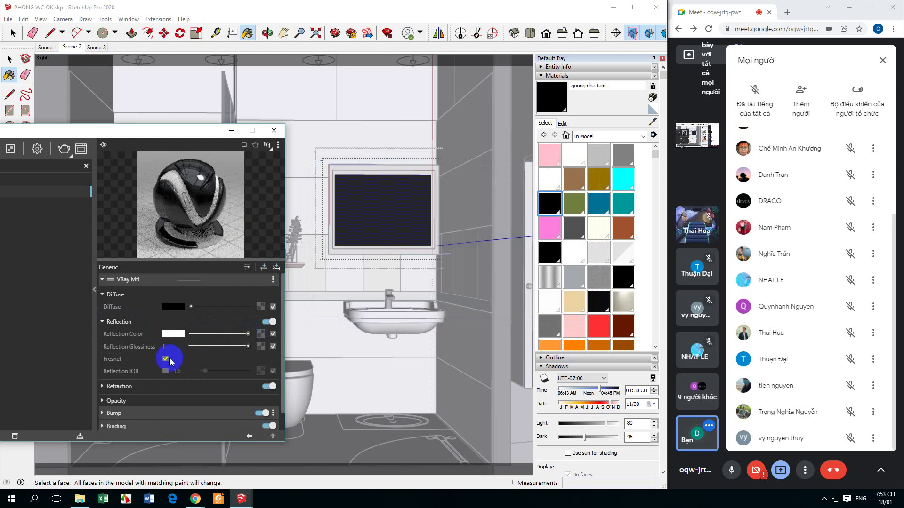
left_click(102, 386)
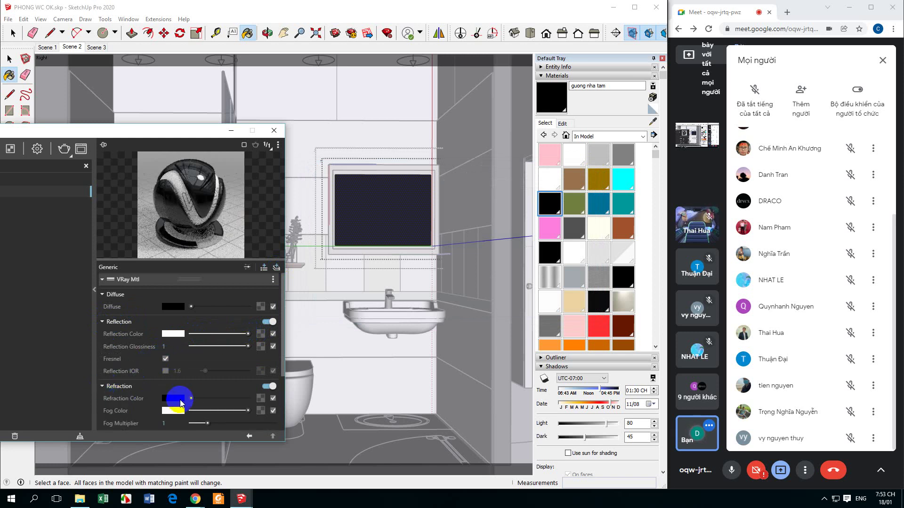
mouse_move(181, 402)
left_mouse_down()
mouse_move(252, 399)
mouse_move(179, 396)
left_mouse_up()
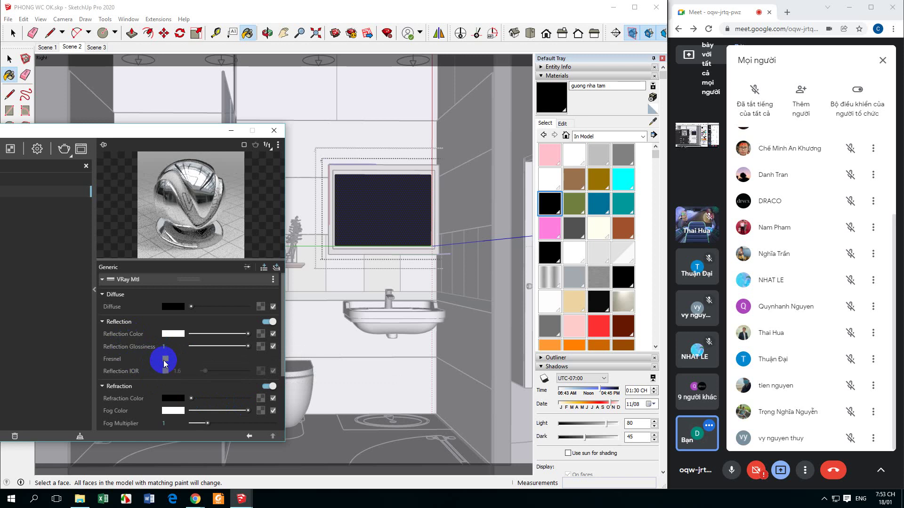
left_click(274, 130)
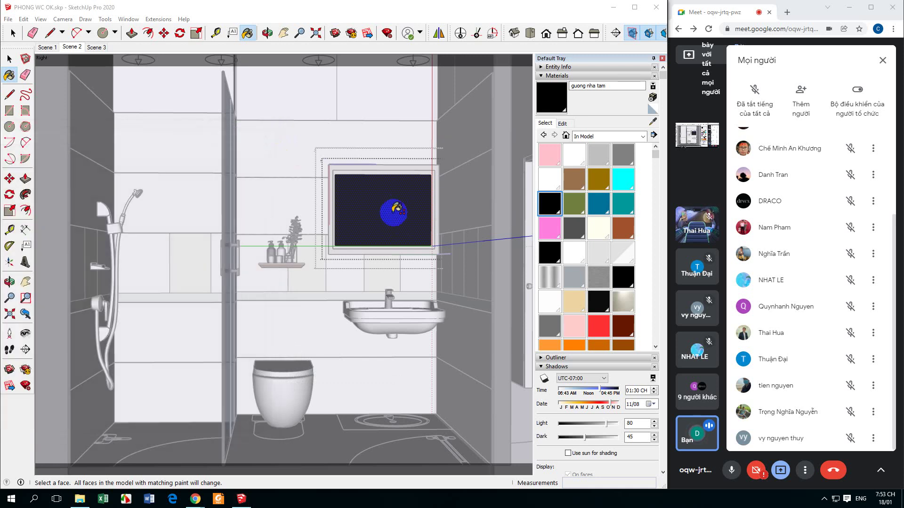
Try a V-Ray test render while the mirror group is still open for editing.
left_click(9, 60)
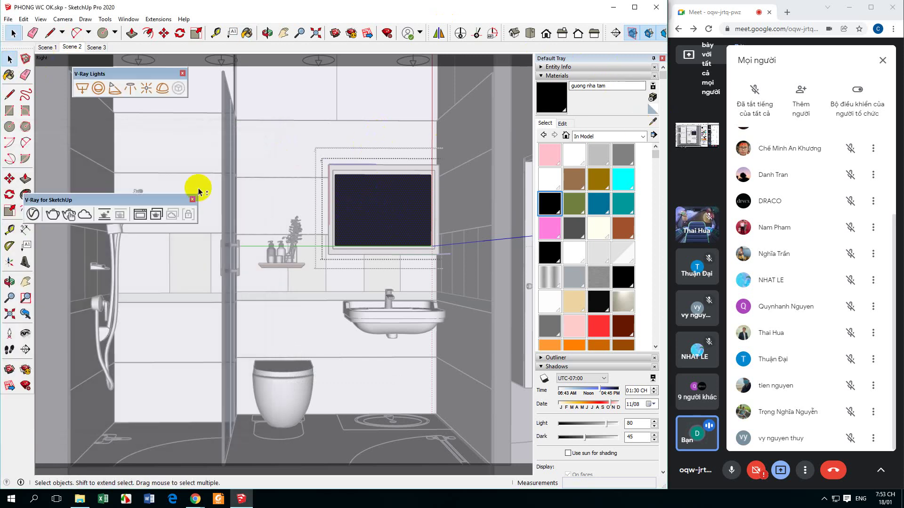
left_click(52, 215)
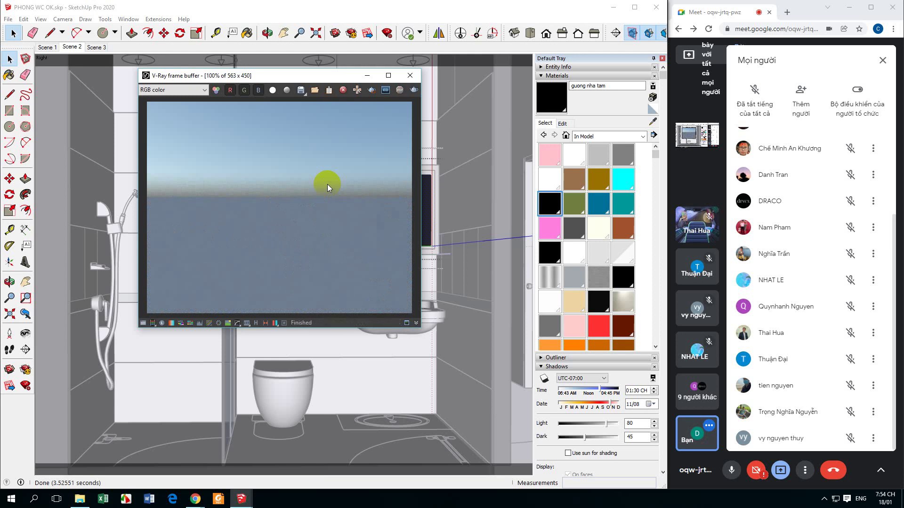
left_click(410, 75)
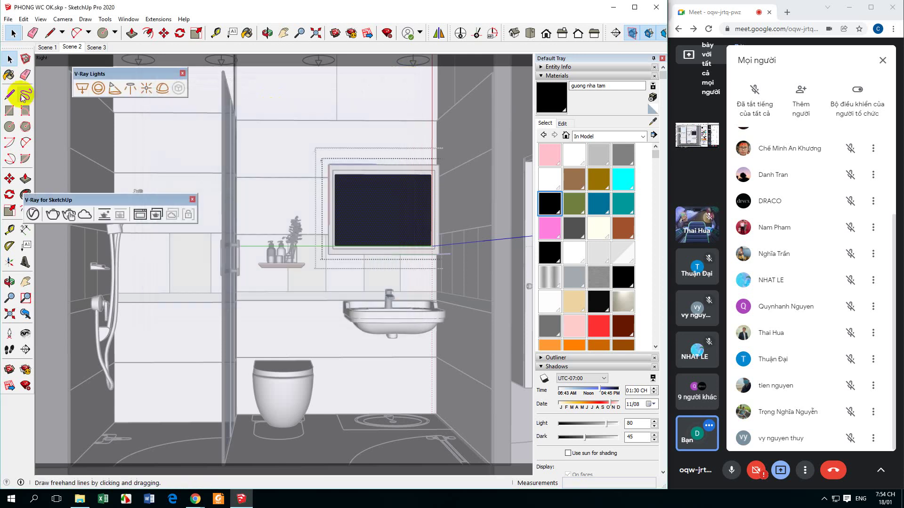
Leave the mirror group and render Scene 2 with V-Ray to check the mirror's reflection.
left_click(298, 158)
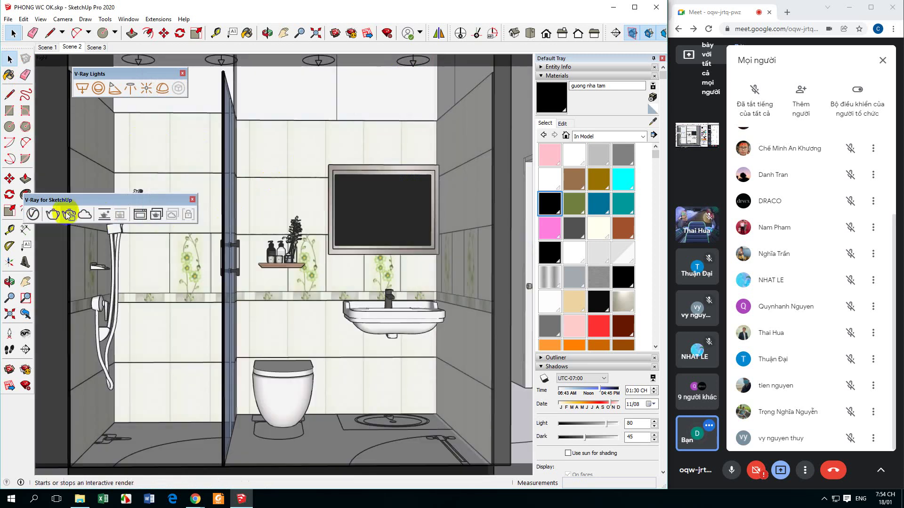
left_click(66, 215)
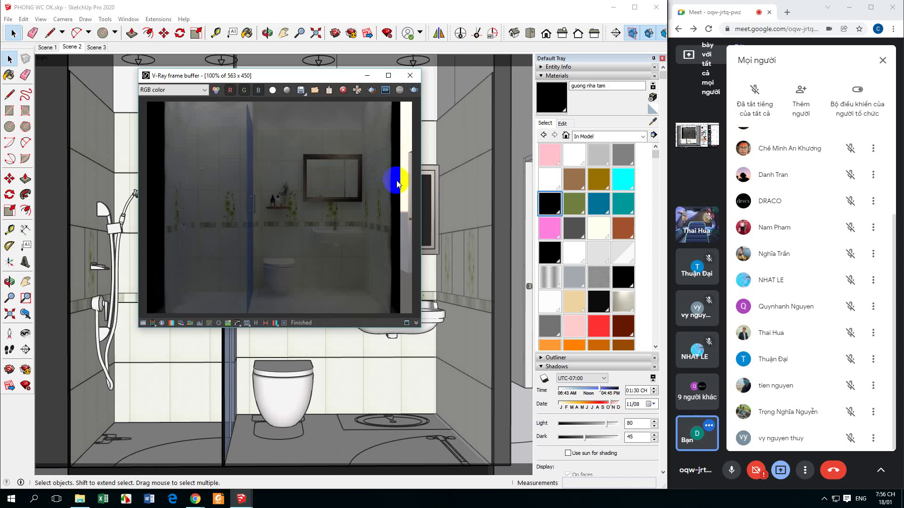
left_click(410, 77)
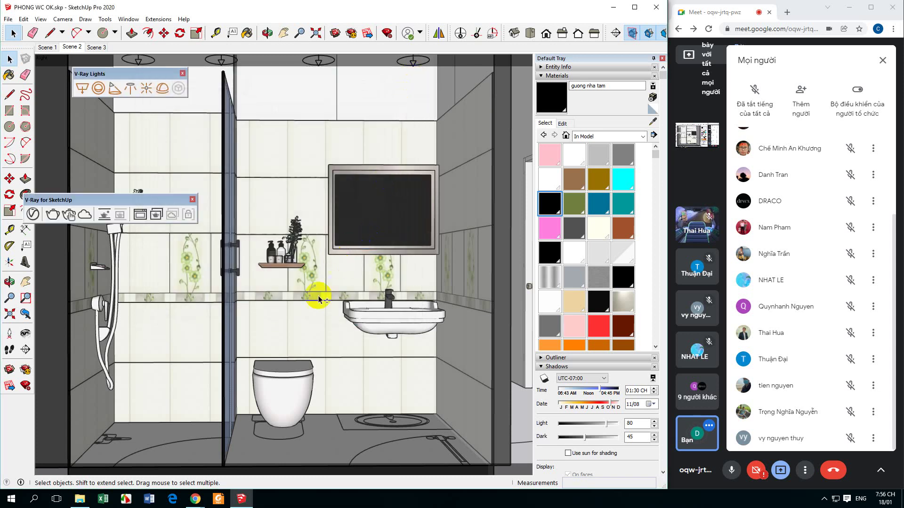
Draw a V-Ray rectangle light on top of the bathroom ceiling, spanning from the front corner to the opposite back corner.
scroll(306, 323, "down", 3)
scroll(307, 324, "down", 5)
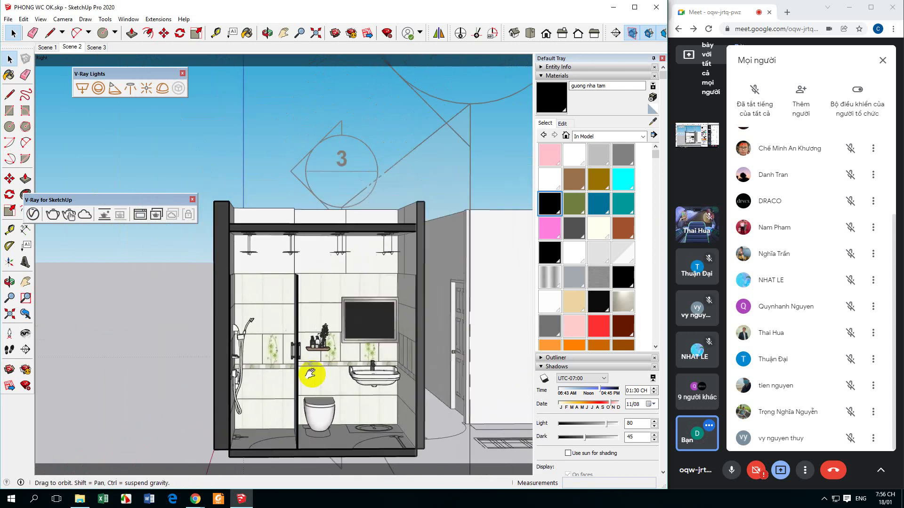
left_click(300, 316)
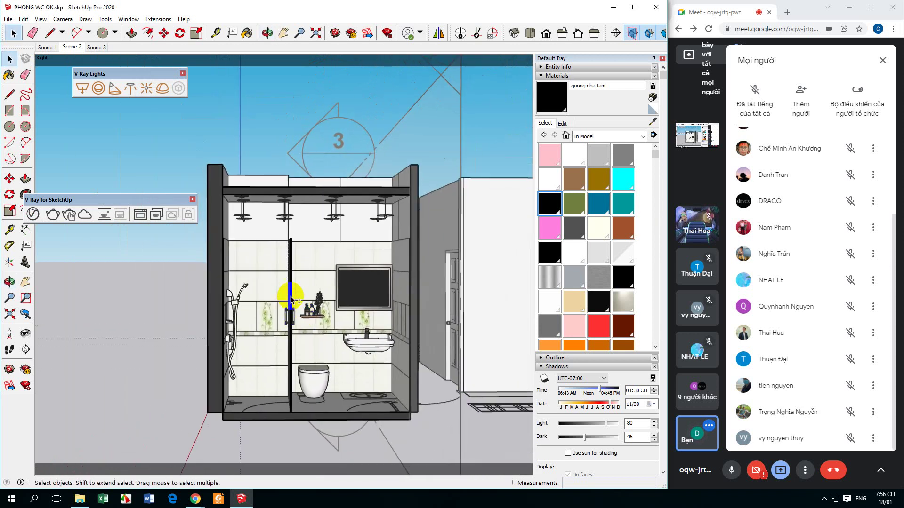
mouse_move(296, 301)
middle_mouse_down()
mouse_move(275, 309)
mouse_move(264, 288)
mouse_move(259, 262)
mouse_move(301, 313)
mouse_move(262, 216)
mouse_move(306, 299)
mouse_move(260, 216)
mouse_move(376, 343)
mouse_move(312, 236)
mouse_move(323, 306)
mouse_move(295, 293)
mouse_move(259, 222)
mouse_move(264, 202)
mouse_move(309, 184)
mouse_move(331, 297)
mouse_move(292, 284)
middle_mouse_up()
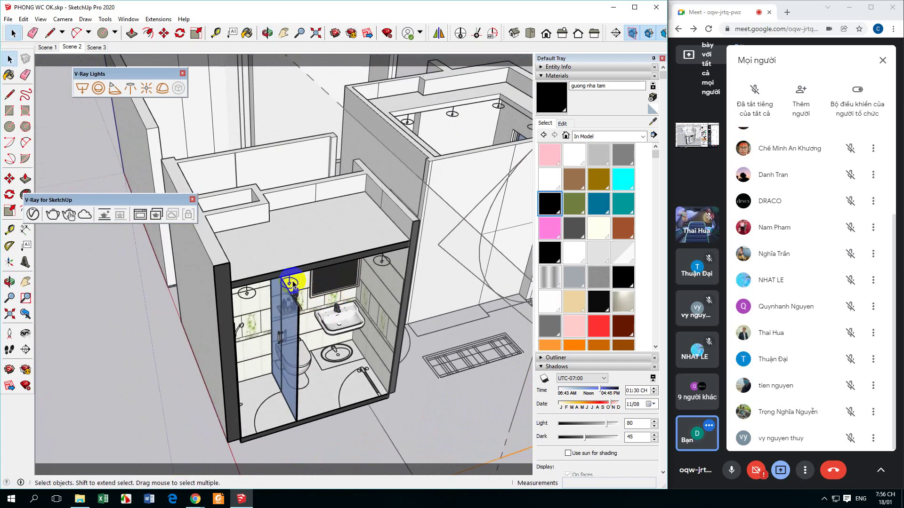
left_click(82, 90)
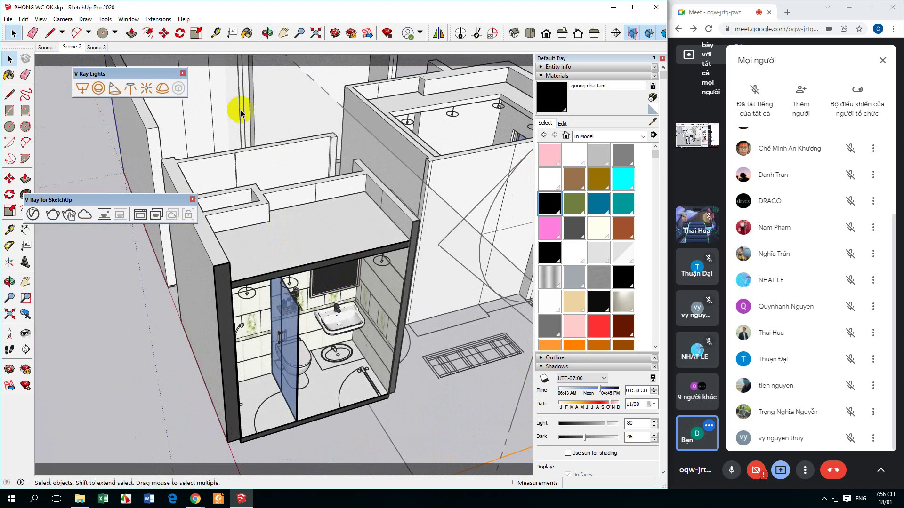
left_click(82, 89)
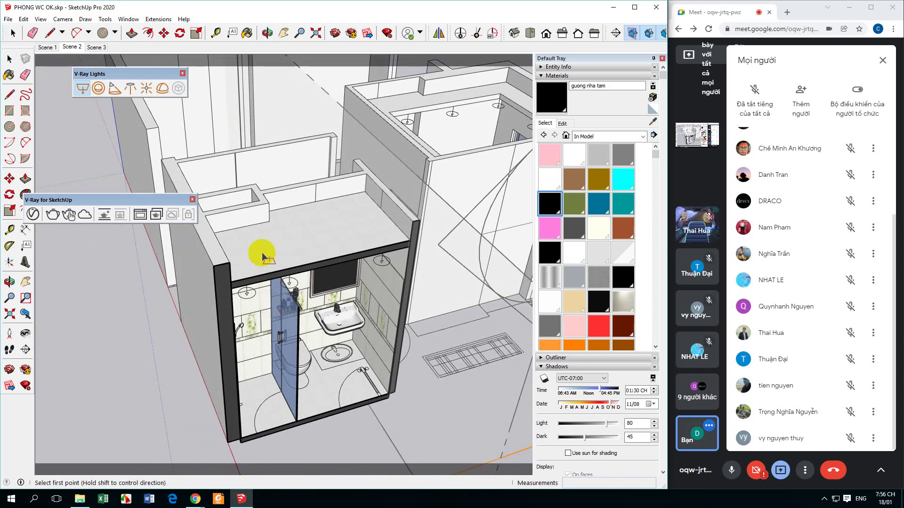
scroll(258, 256, "up", 1)
left_click(240, 274)
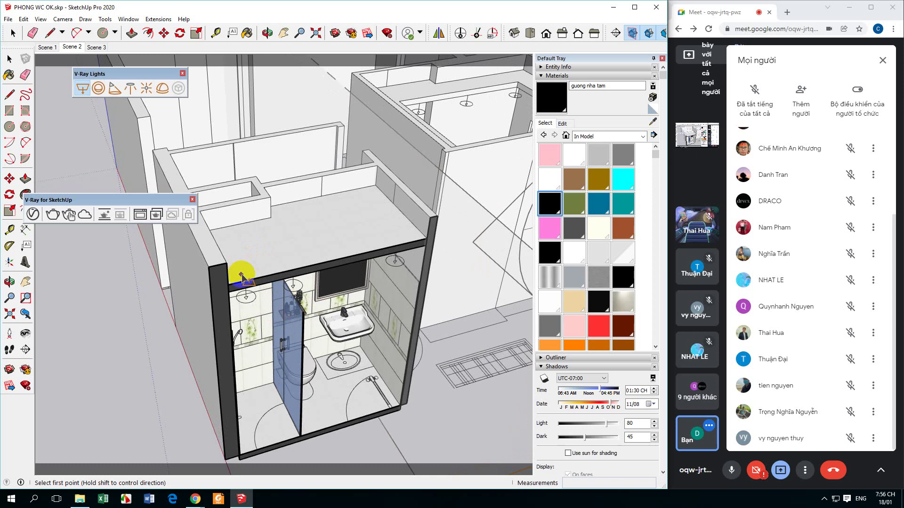
left_click(373, 190)
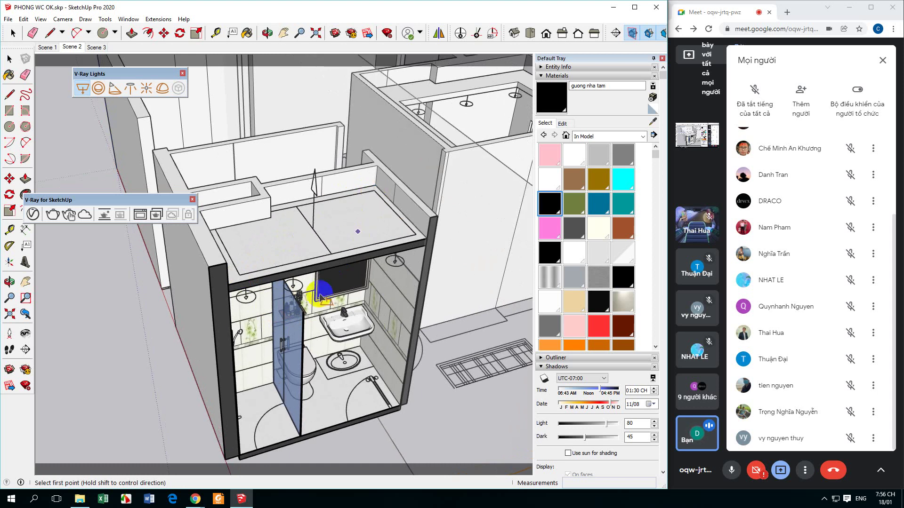
Rotate the new rectangle light 180 degrees about the red axis so it shines down into the bathroom.
middle_click_drag(298, 98, 313, 221)
left_click(10, 59)
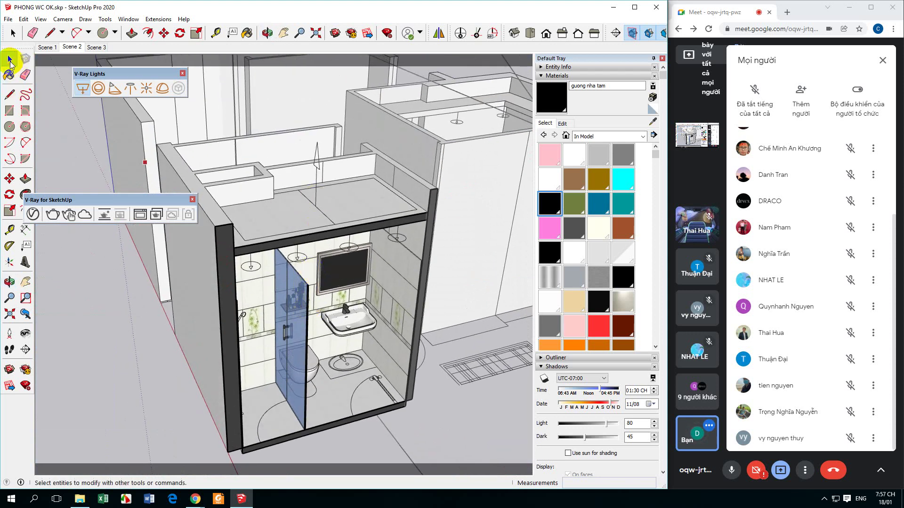
left_click(316, 196)
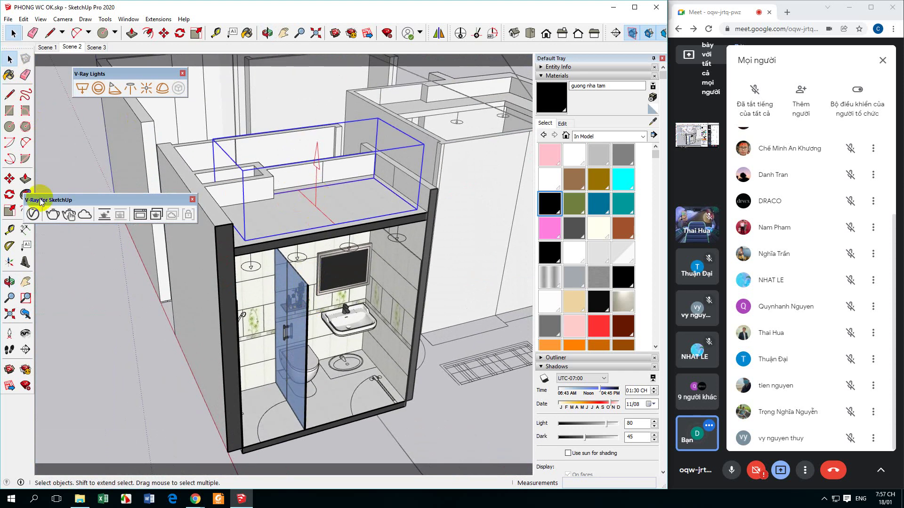
left_click(10, 194)
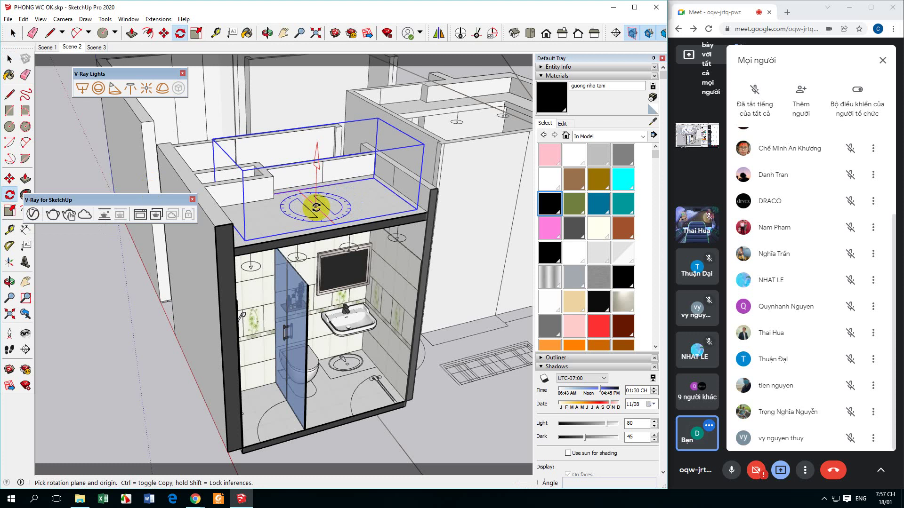
key("Right")
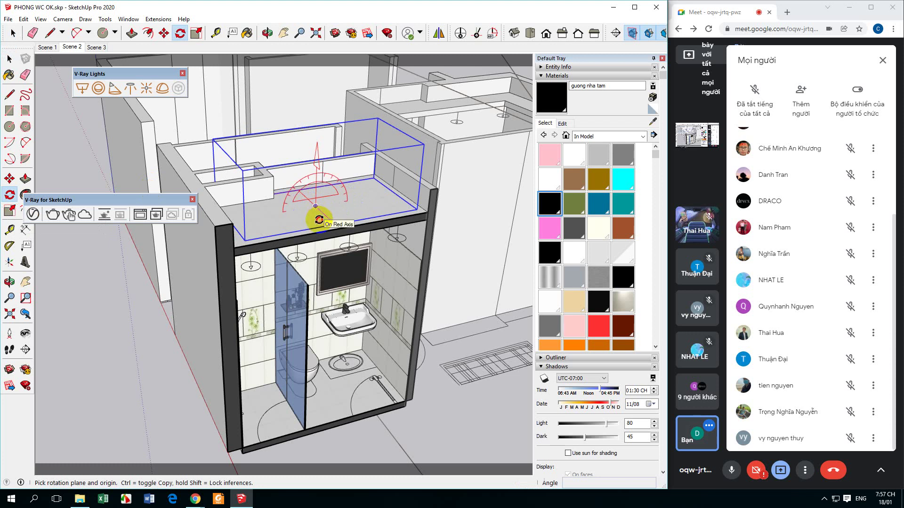
left_click(319, 220)
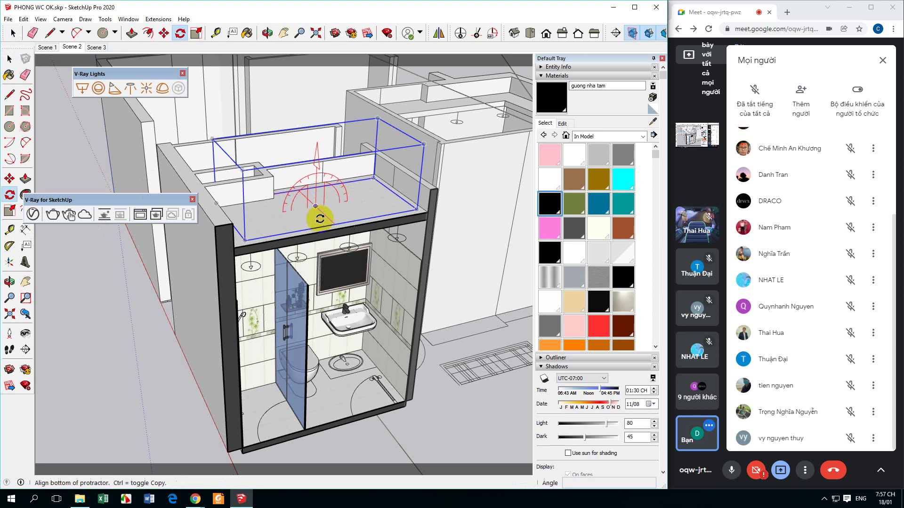
left_click(370, 198)
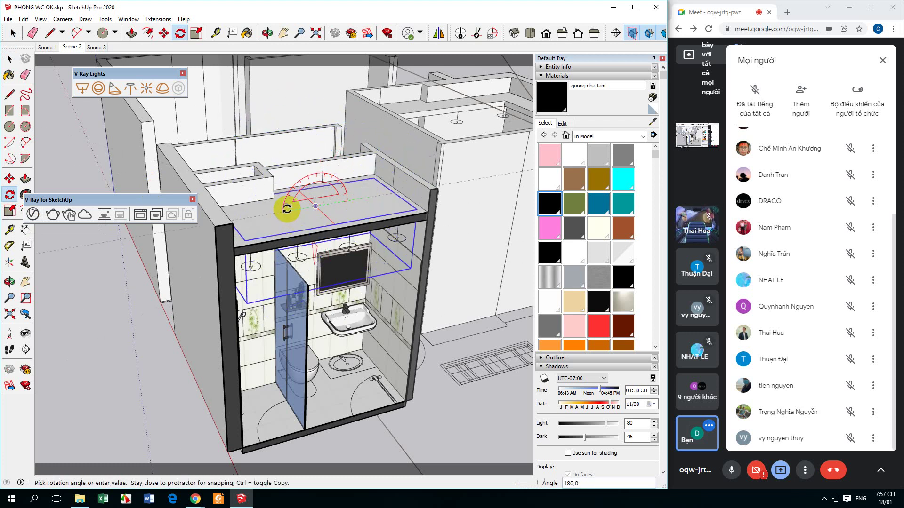
left_click(280, 214)
left_click(10, 59)
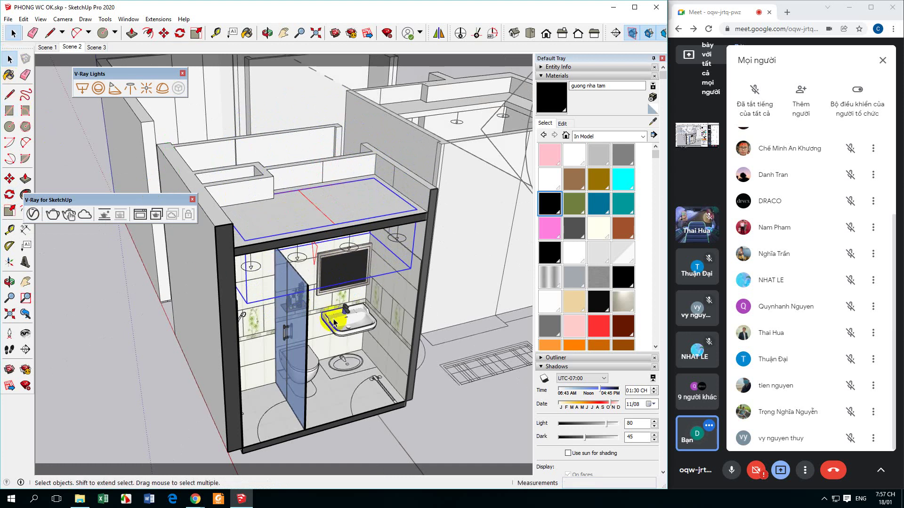
Move the rectangle light down about 117 mm so it sits below the bathroom ceiling.
left_click(9, 178)
middle_click_drag(283, 198, 312, 228)
scroll(311, 165, "up", 3)
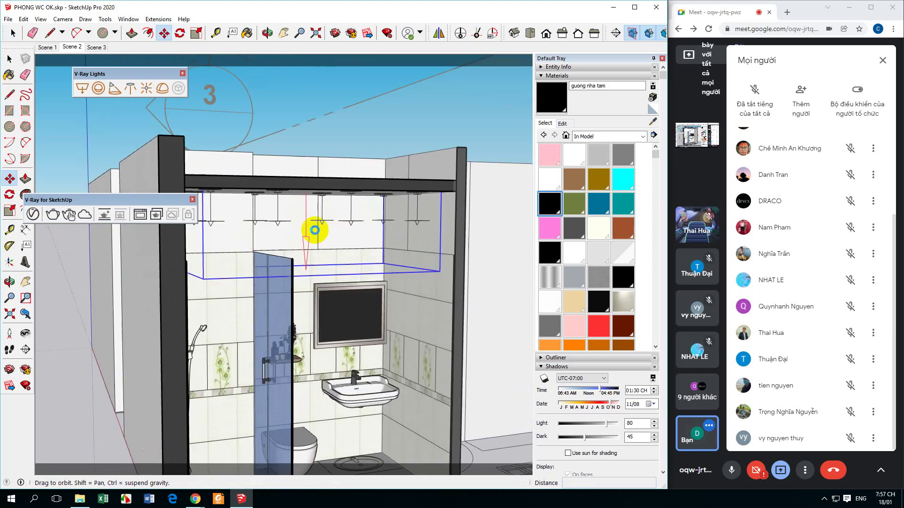
middle_click_drag(318, 196, 313, 222)
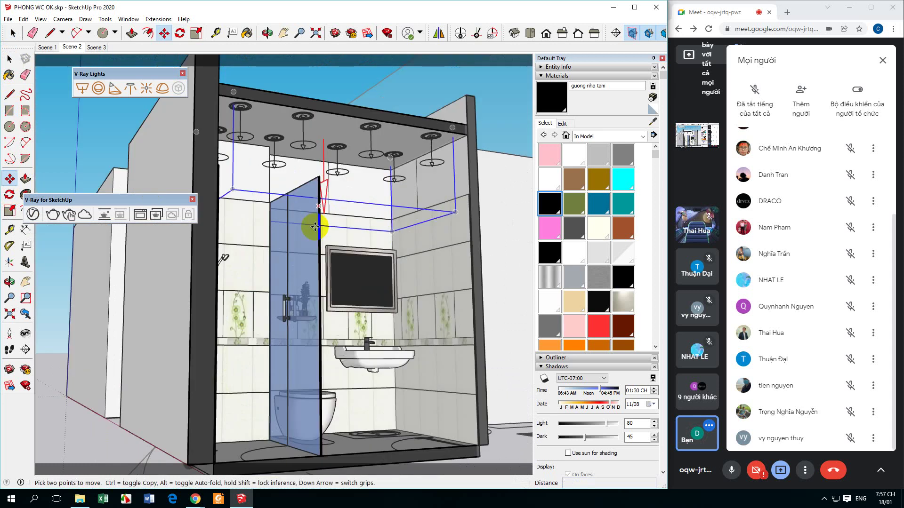
left_click(438, 182)
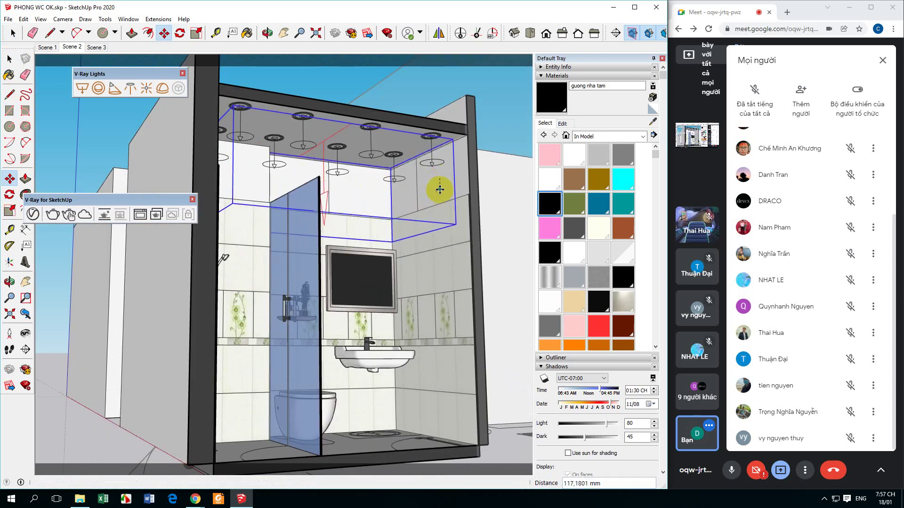
left_click(9, 59)
left_click(327, 115)
middle_click_drag(327, 114, 323, 156)
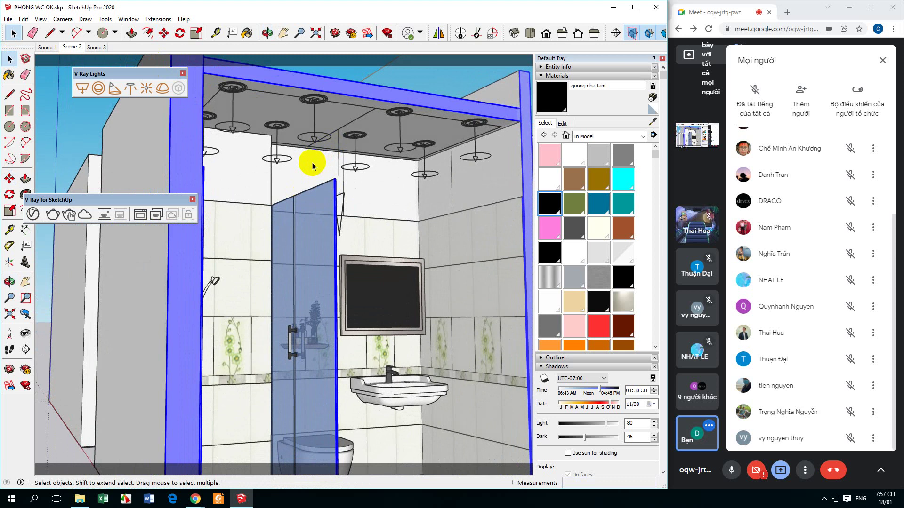
Open the V-Ray Asset Editor, clear its search filter, and check the IES light's settings in the scene's light list.
left_click(32, 214)
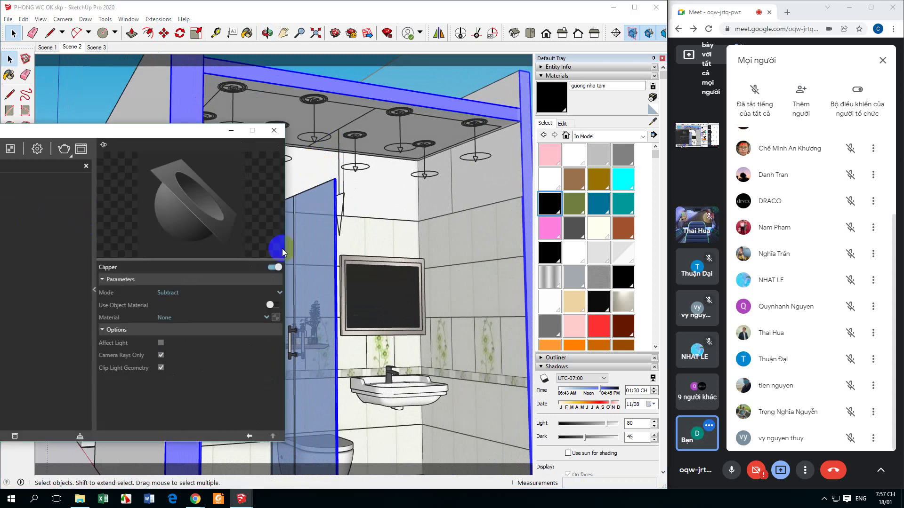
left_click_drag(141, 124, 570, 121)
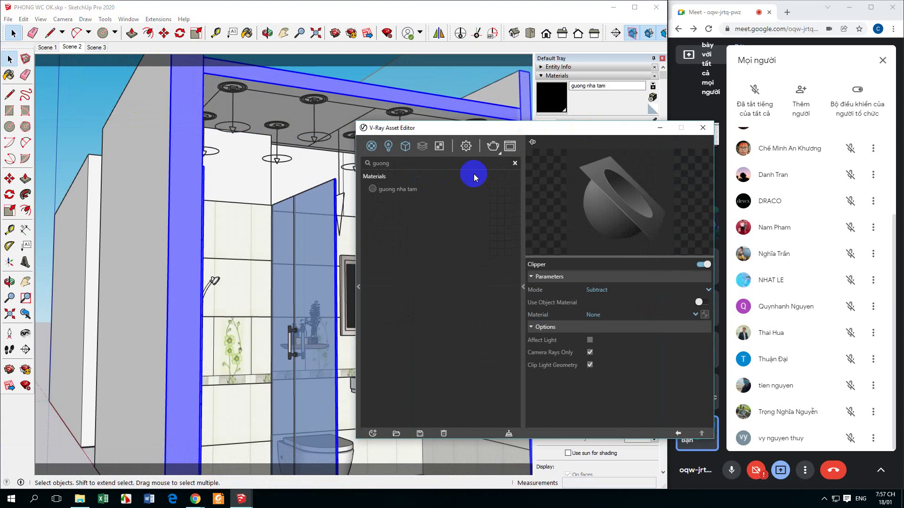
left_click(514, 165)
left_click(388, 146)
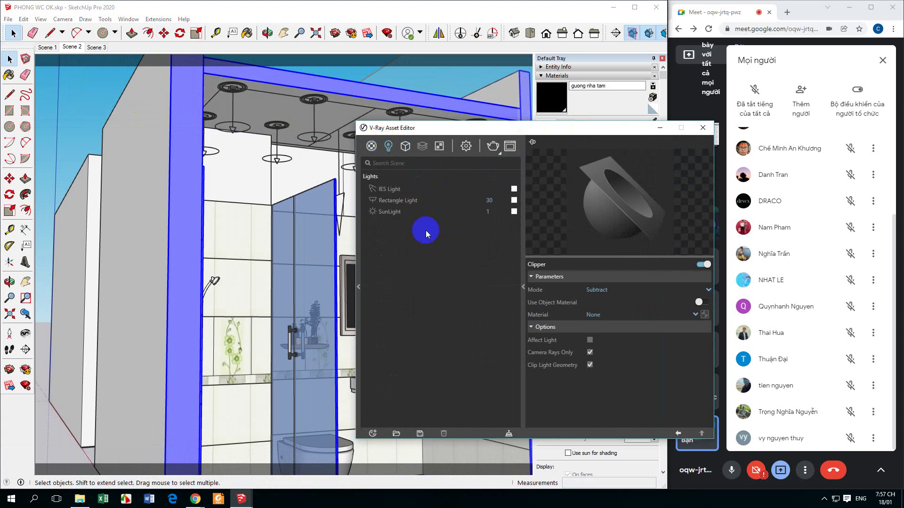
left_click(404, 193)
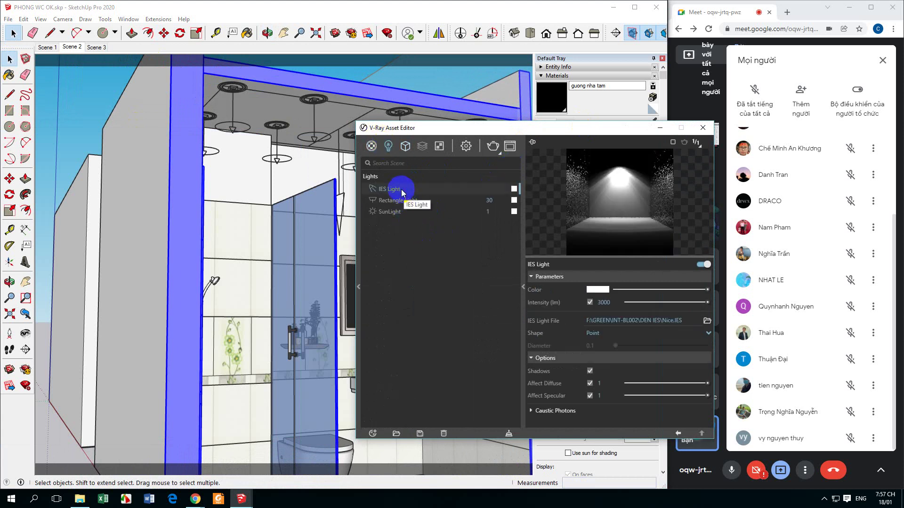
left_click(577, 331)
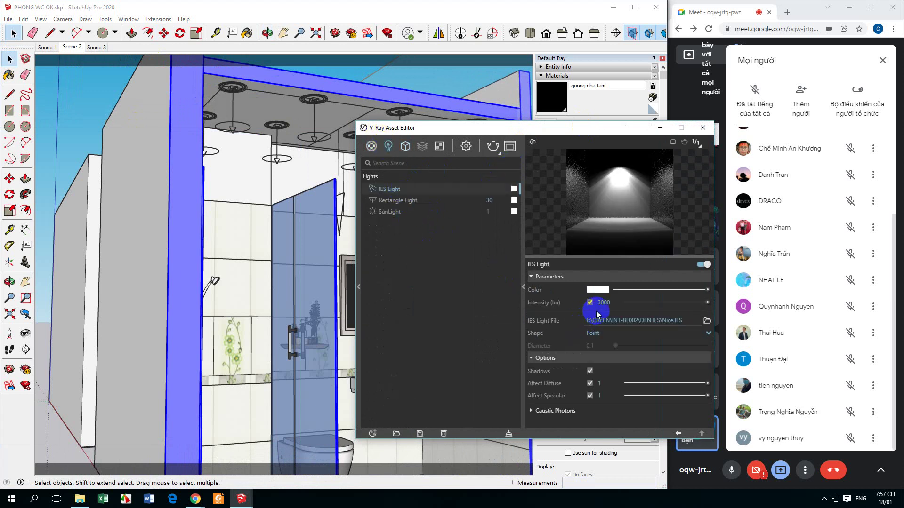
Make the rectangle light invisible and set its intensity to 15.
left_click(416, 201)
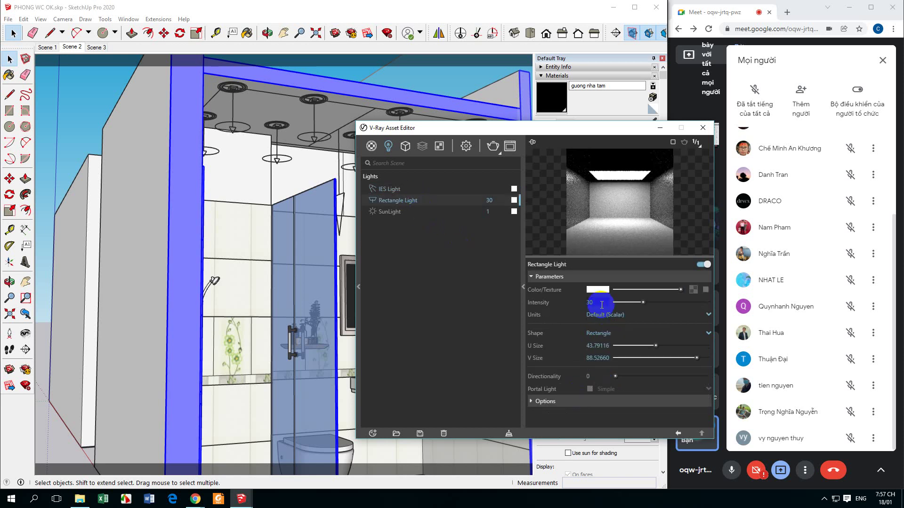
left_click(545, 401)
scroll(548, 398, "down", 3)
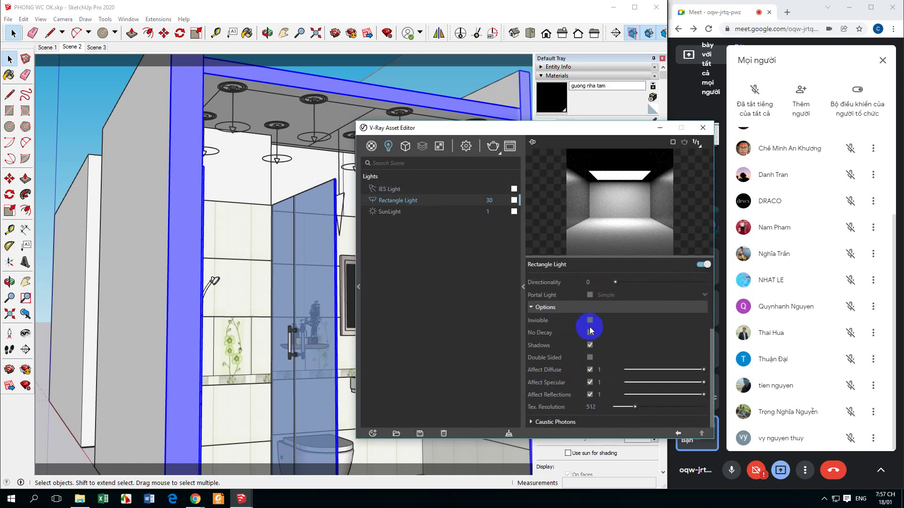
left_click(590, 320)
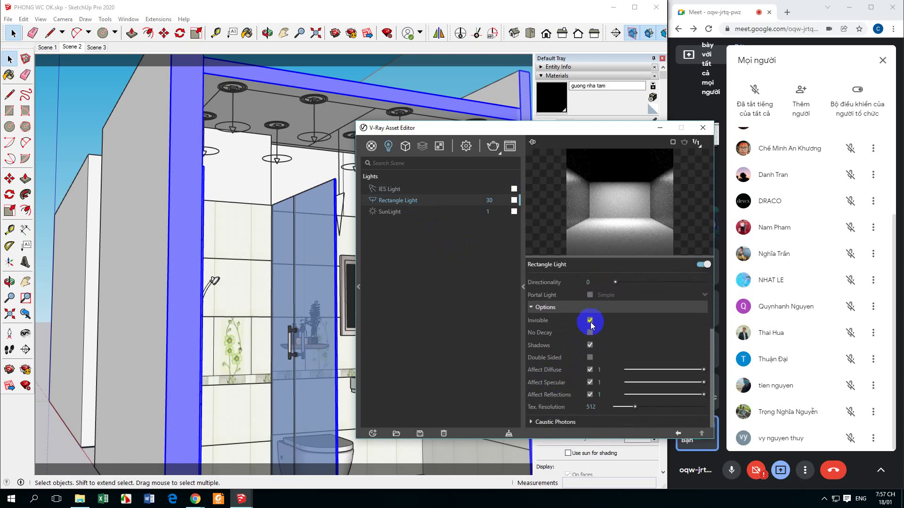
scroll(572, 324, "up", 5)
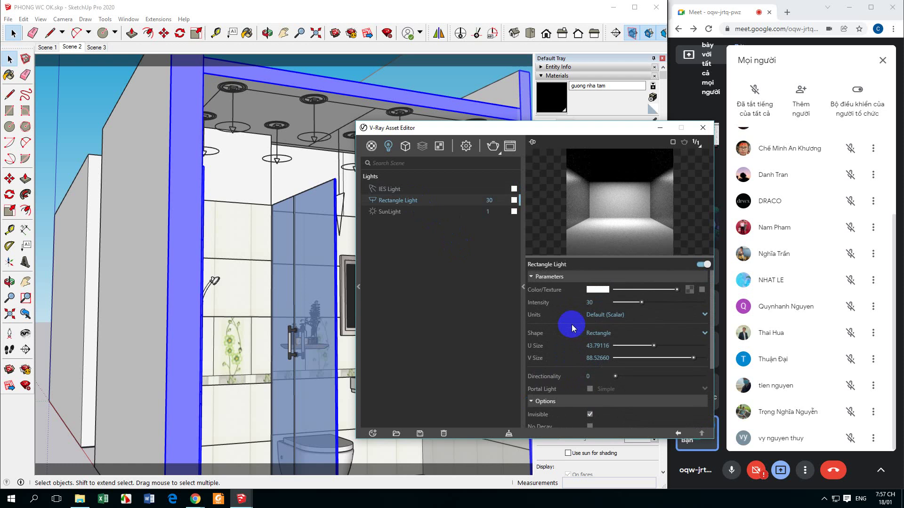
left_click(589, 291)
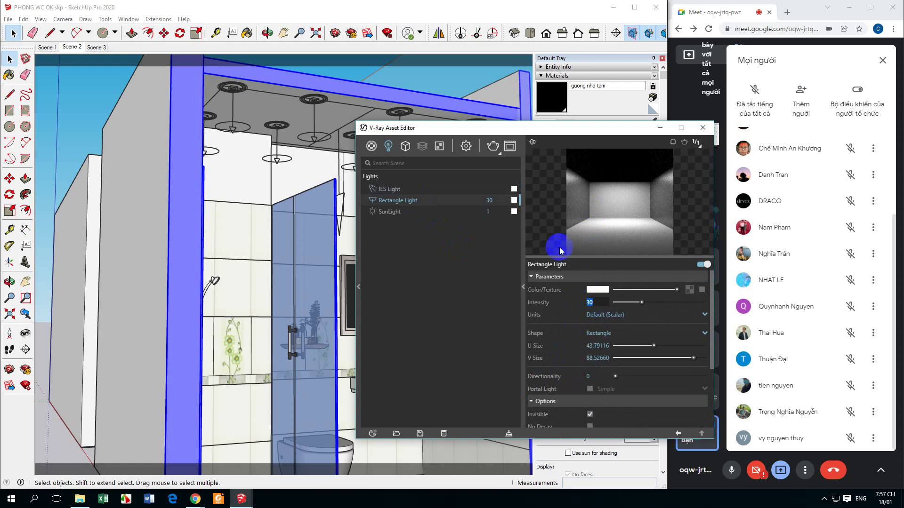
type("15")
key("Return")
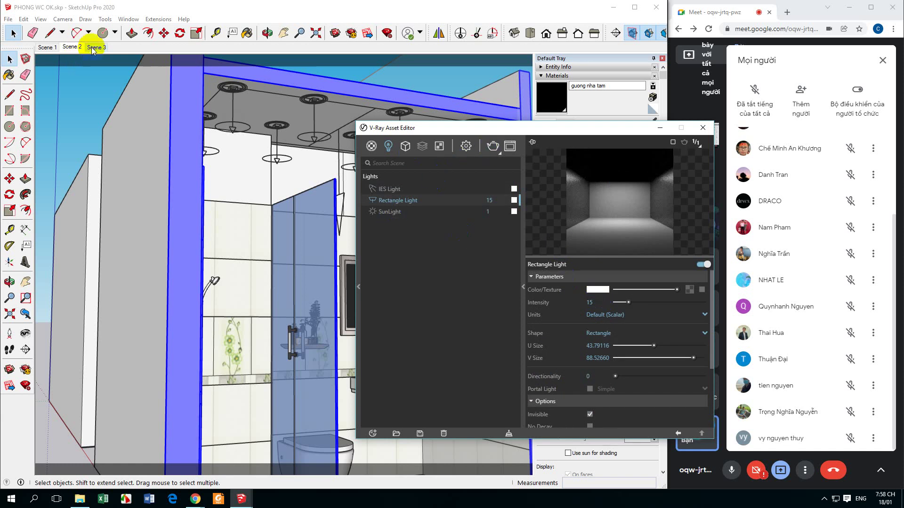
Render Scene 2 with V-Ray to check the ceiling lighting, and close the frame buffer.
left_click(72, 47)
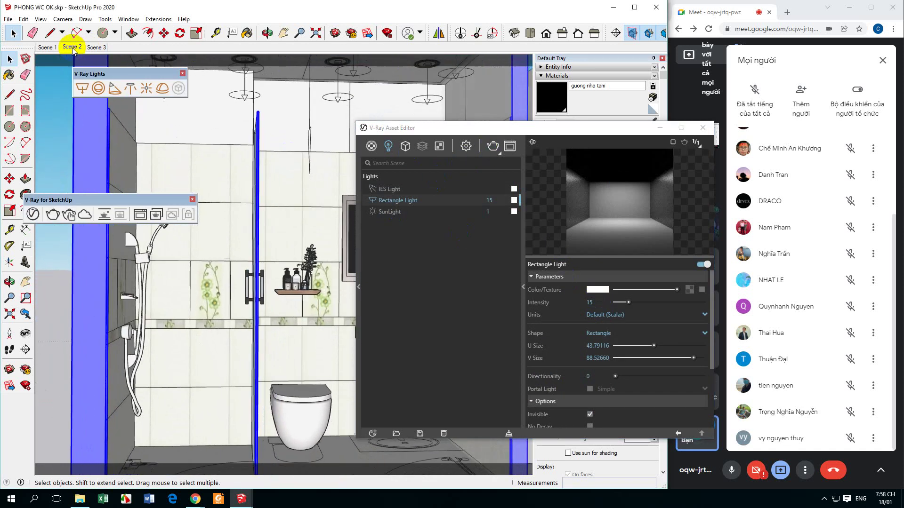
left_click(52, 216)
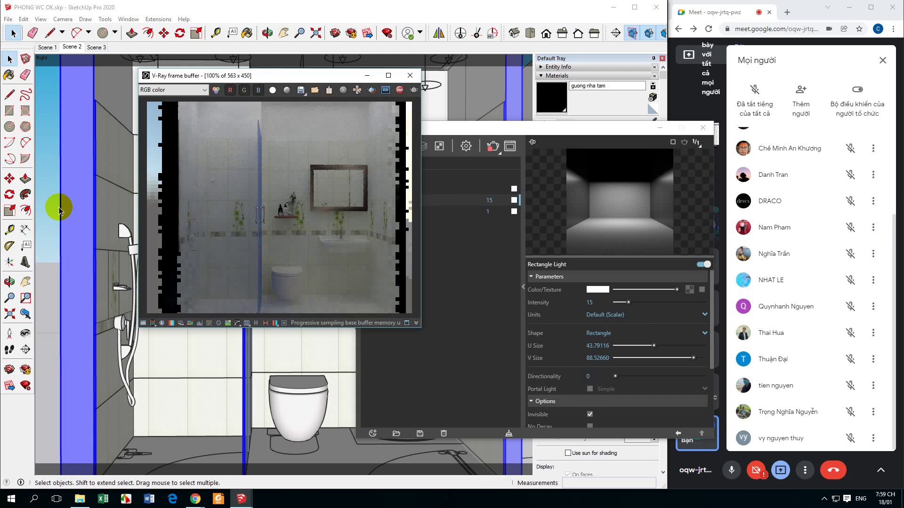
left_click(409, 76)
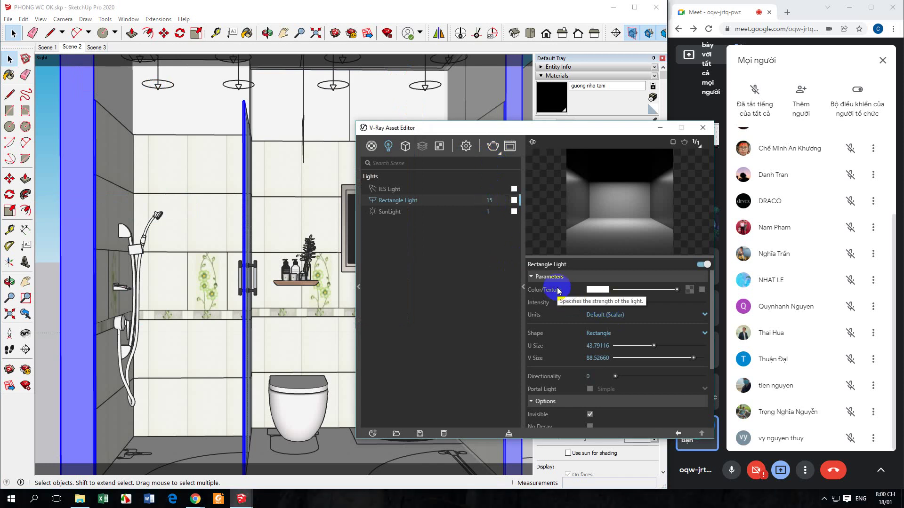
Set the rectangle light's intensity to 50.
type("50")
key("Return")
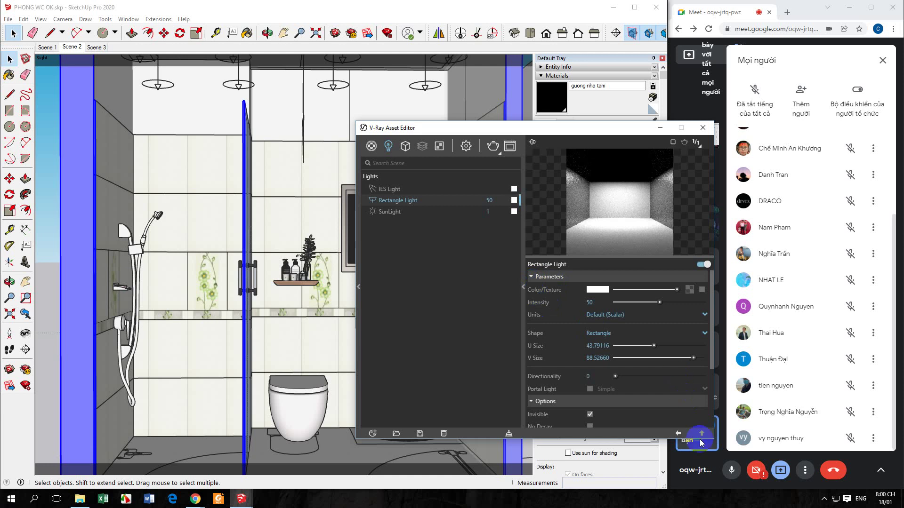
left_click(731, 471)
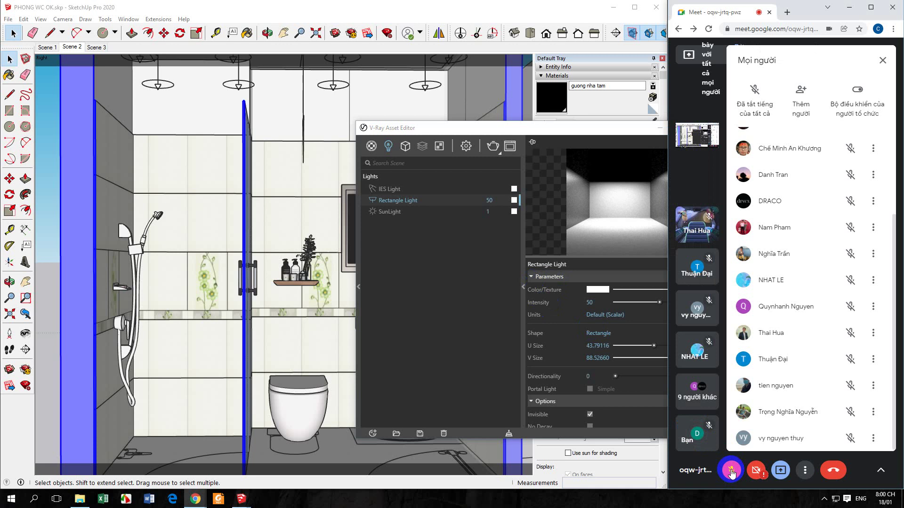
left_click(731, 470)
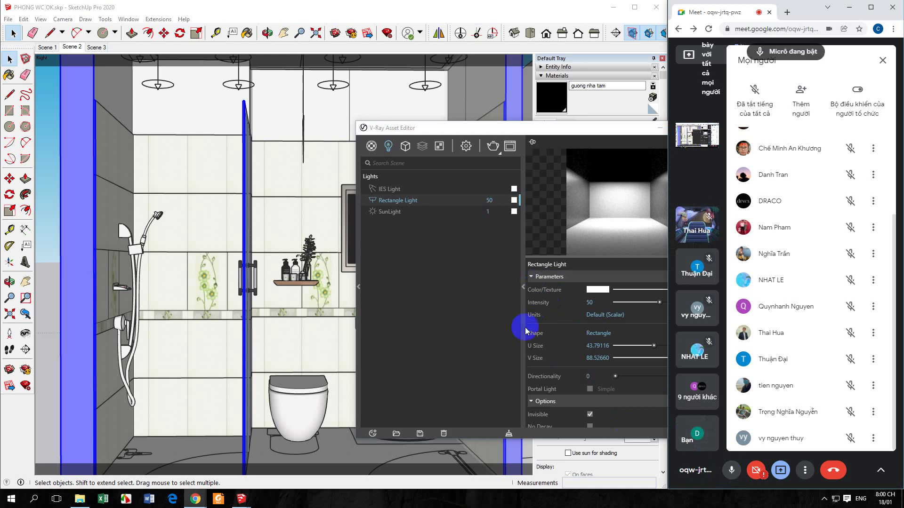
Render Scene 2 with V-Ray, enlarge the frame buffer to examine the mirror and shelf area, and close it.
left_click(492, 309)
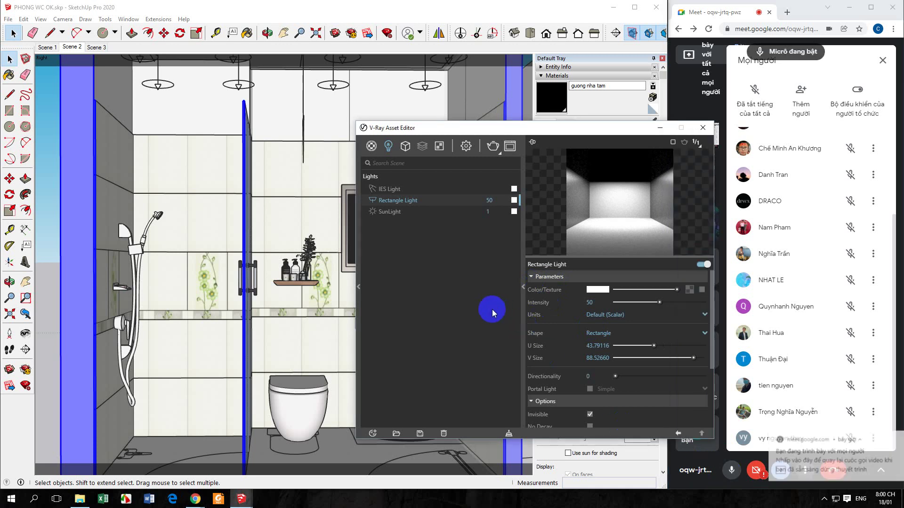
left_click(493, 147)
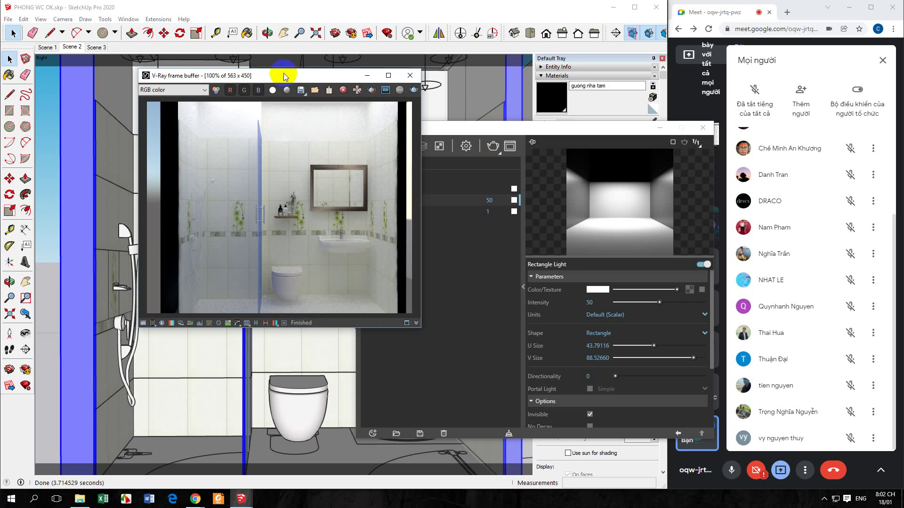
left_click_drag(282, 75, 220, 67)
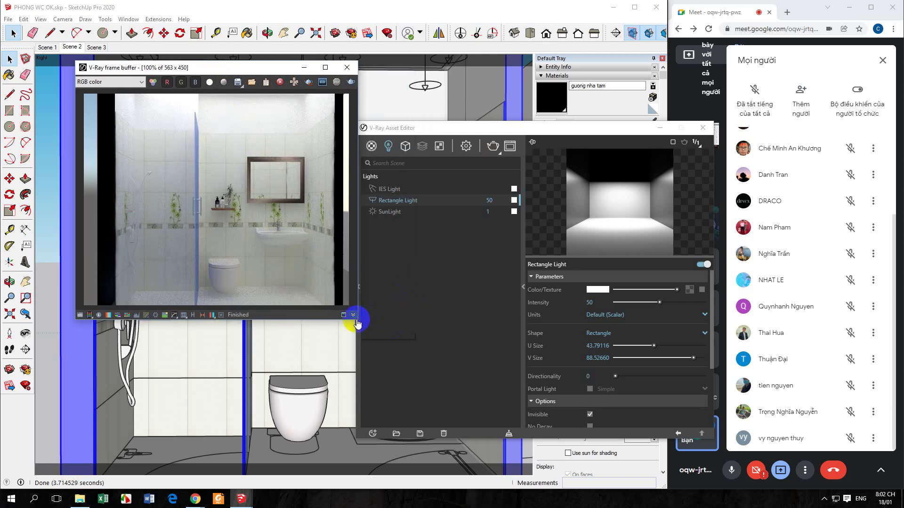
left_click_drag(357, 320, 507, 401)
scroll(370, 335, "up", 4)
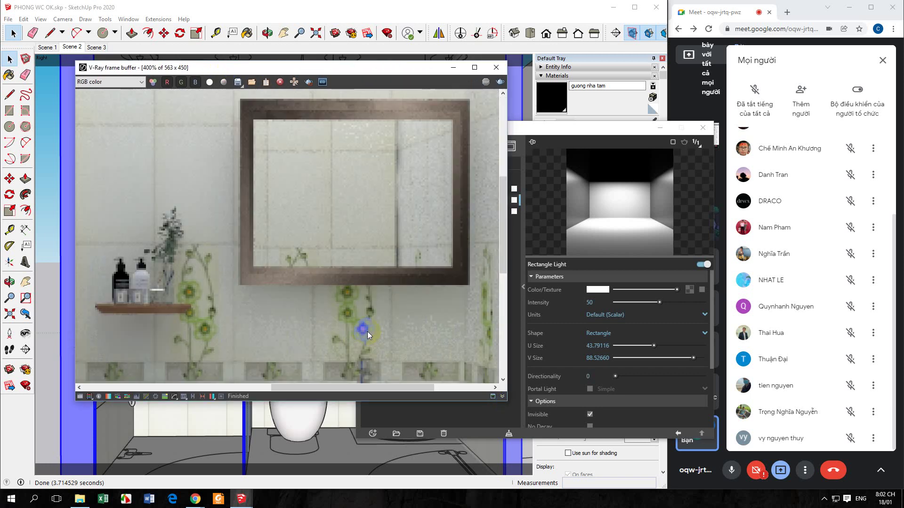
scroll(366, 330, "down", 4)
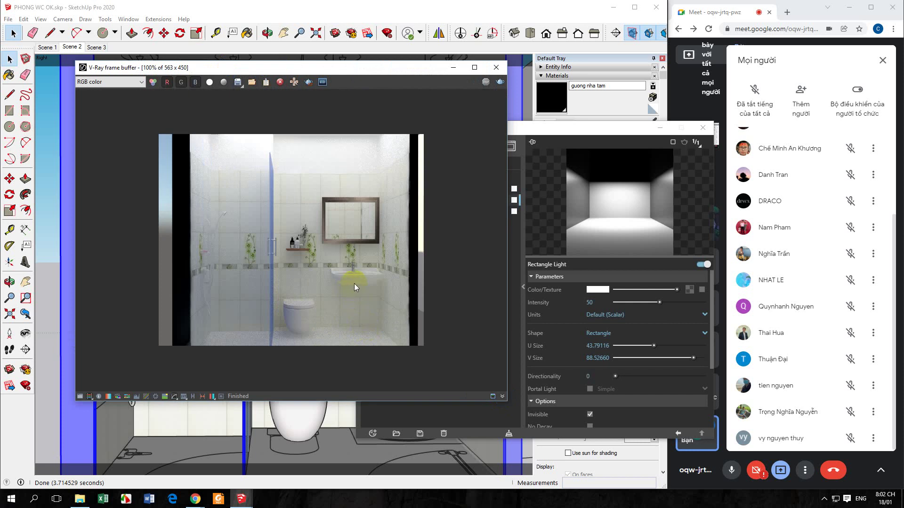
scroll(354, 283, "up", 1)
scroll(354, 284, "down", 1)
left_click(497, 68)
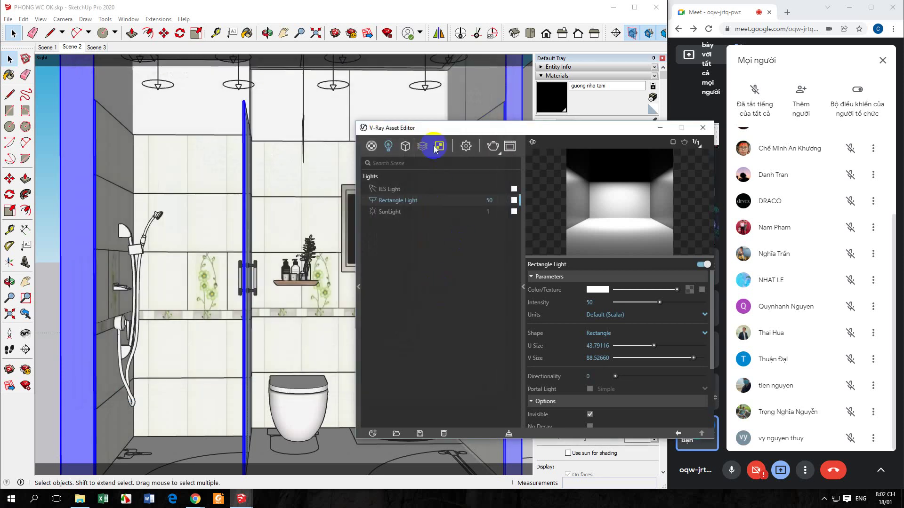
Turn on the denoiser and the antialiasing filter in the V-Ray render settings.
left_click(472, 147)
left_click_drag(482, 132, 388, 97)
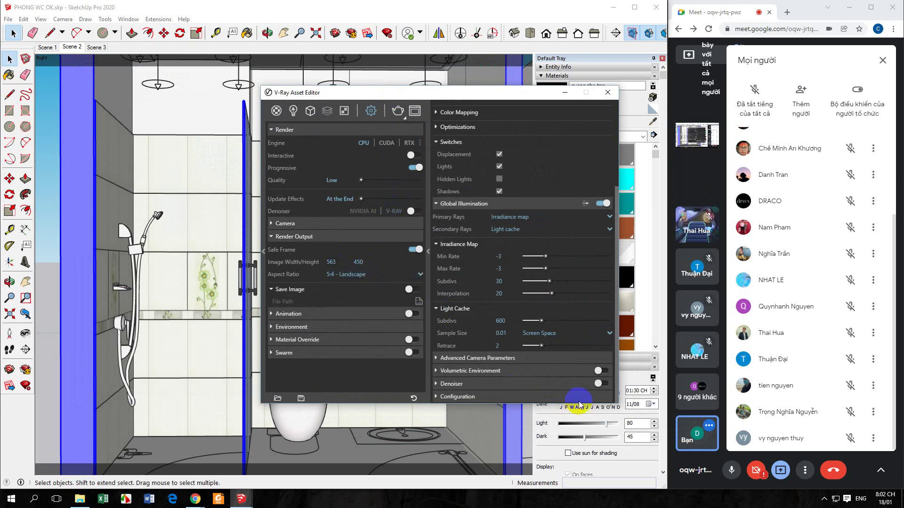
left_click(598, 383)
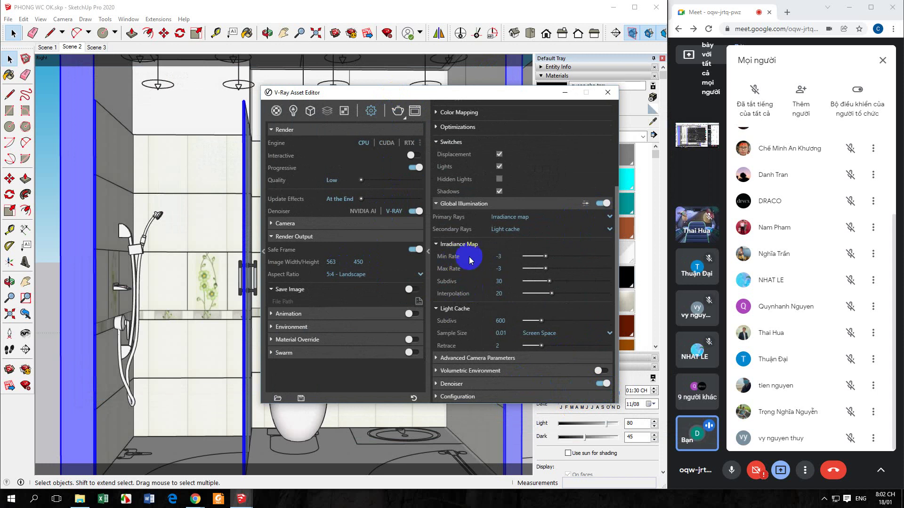
mouse_move(476, 253)
scroll(473, 203, "up", 3)
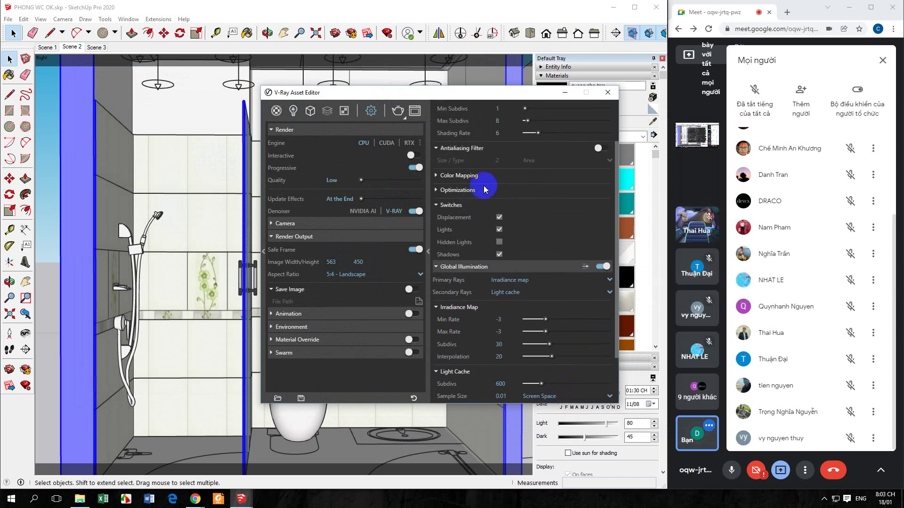
left_click(618, 149)
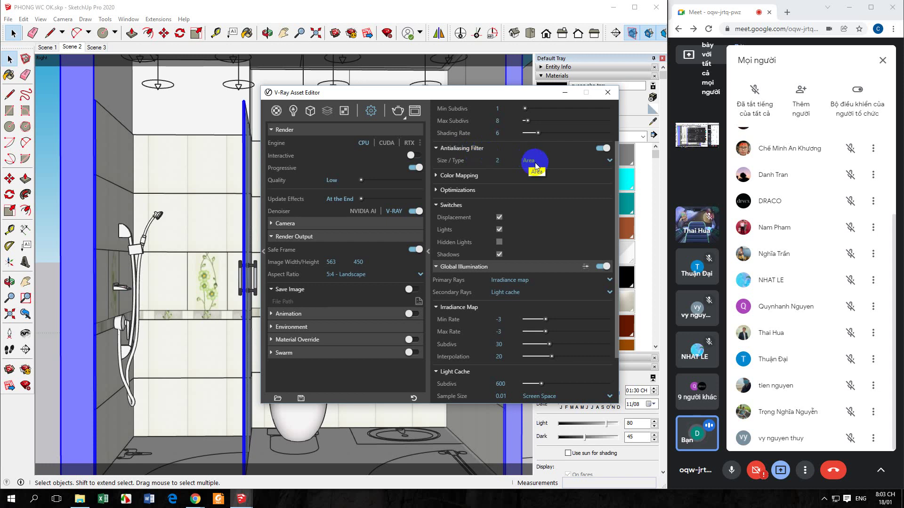
scroll(517, 289, "up", 2)
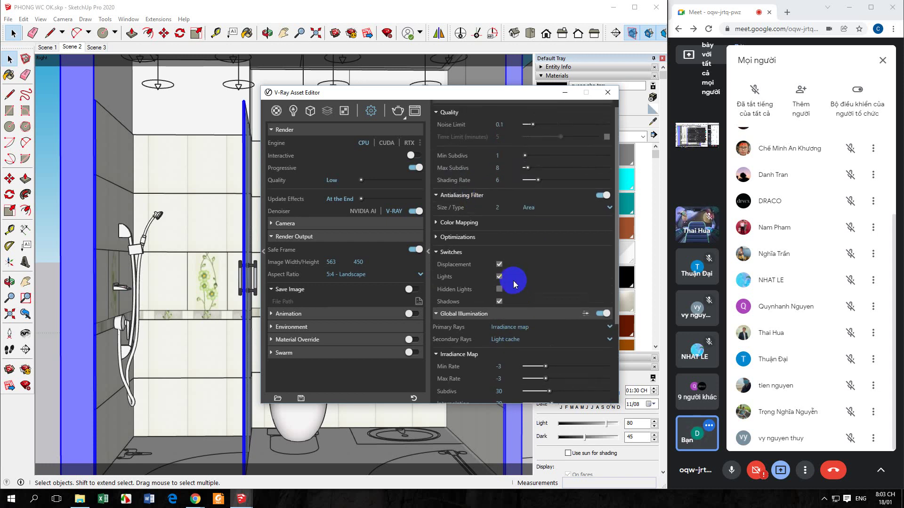
scroll(511, 281, "down", 2)
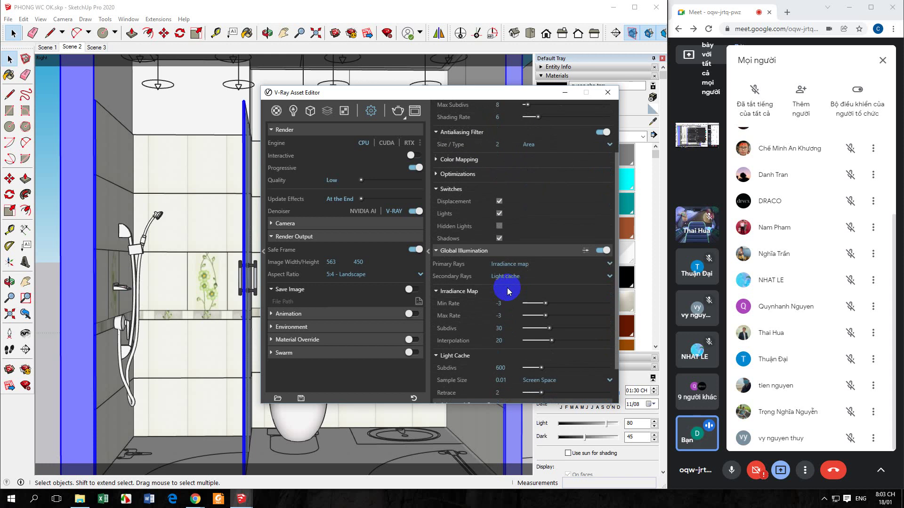
Render Scene 2 again, examine the denoised image around the mirror and basin, and close the frame buffer.
left_click(399, 112)
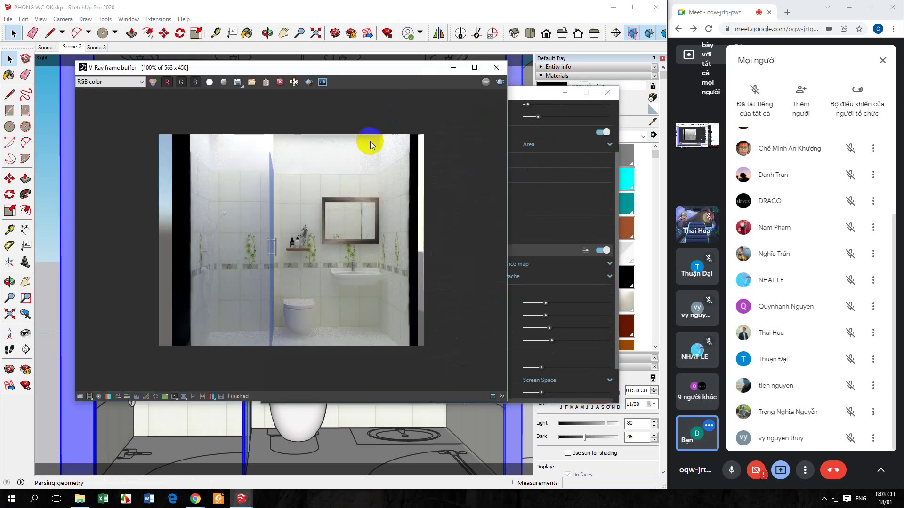
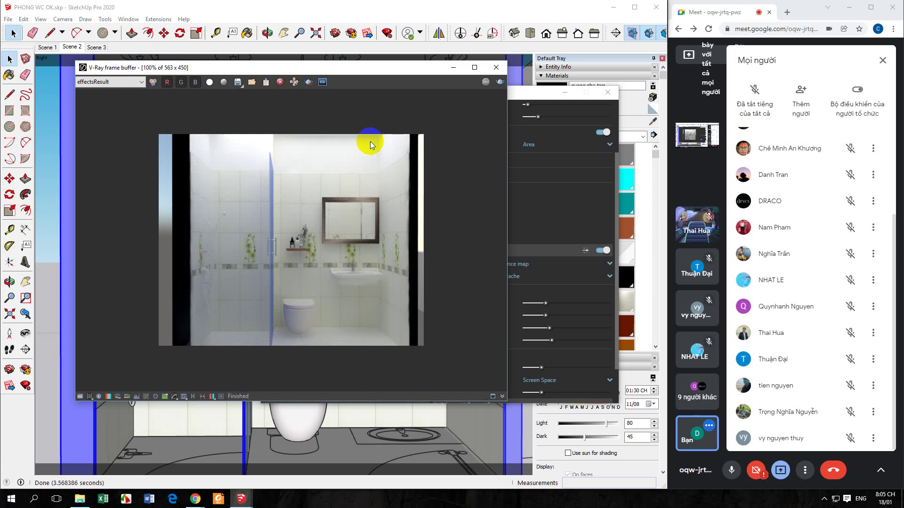
scroll(368, 240, "up", 2)
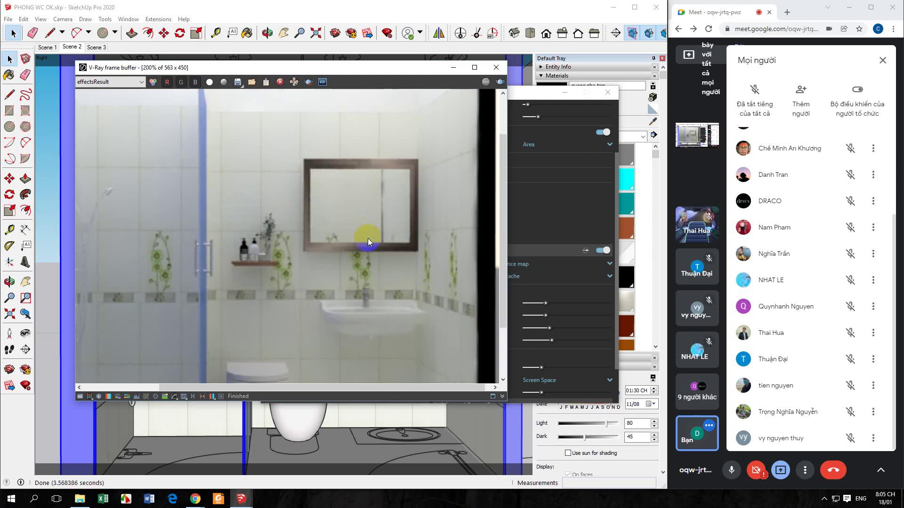
scroll(369, 243, "down", 2)
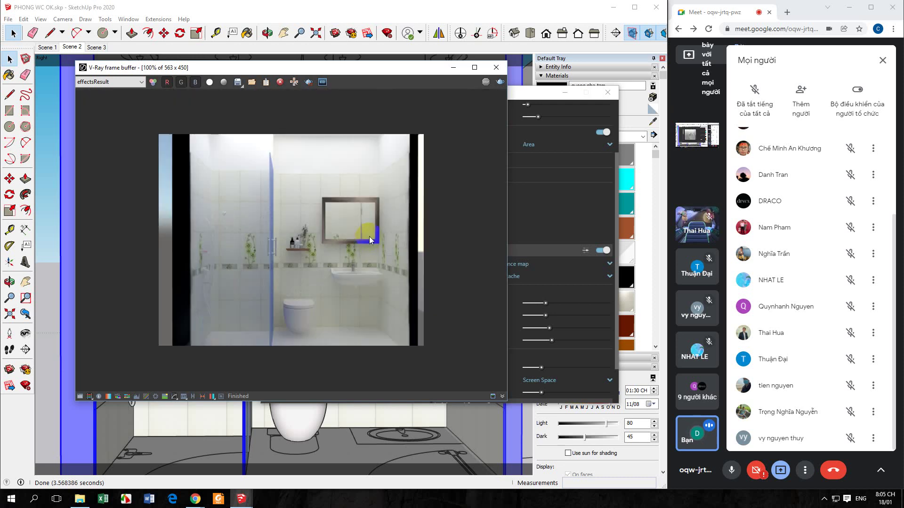
left_click(495, 68)
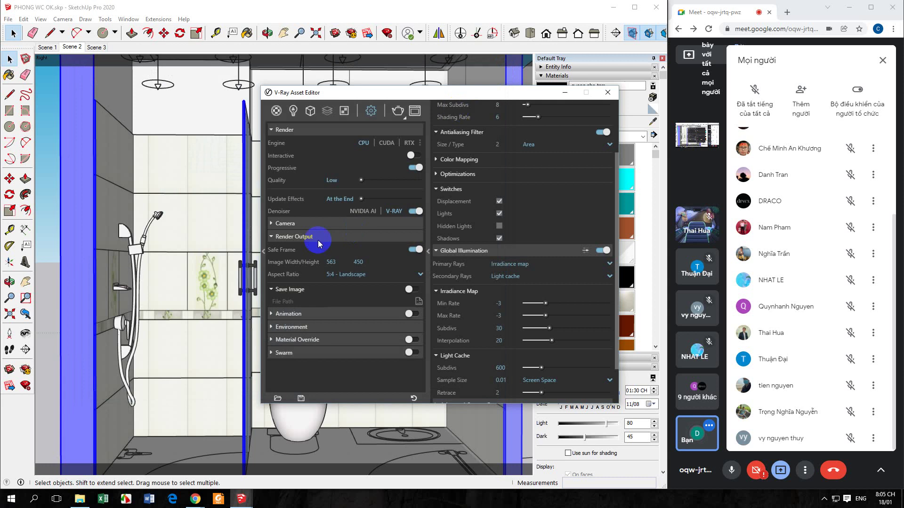
Set the render output width to 1200 pixels, keeping the 5:4 landscape aspect ratio.
left_click(348, 263)
type("1200")
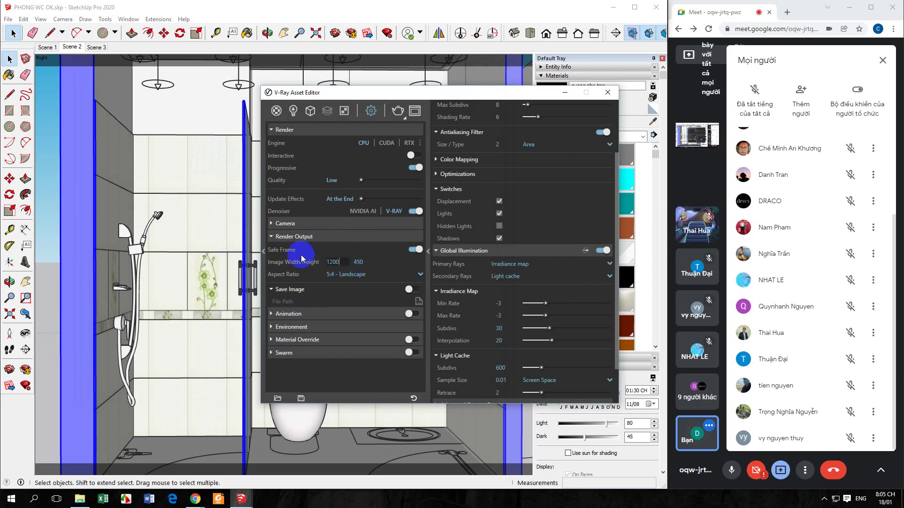
left_click(371, 258)
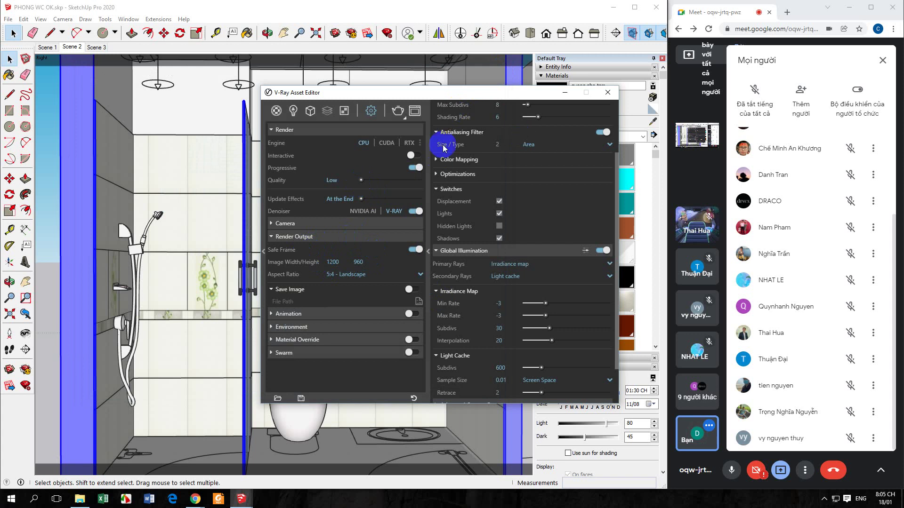
Start a V-Ray render of Scene 2 at the new output size and stop it partway.
left_click(397, 111)
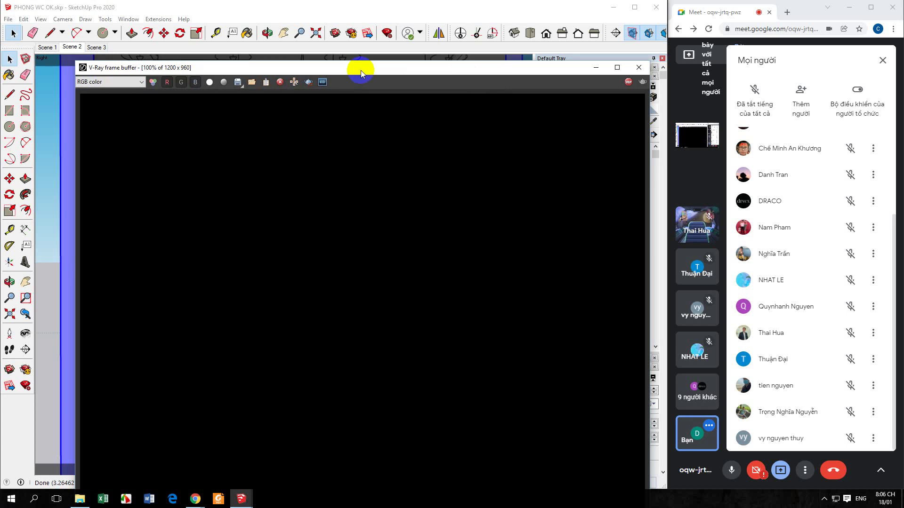
left_click_drag(360, 69, 321, 10)
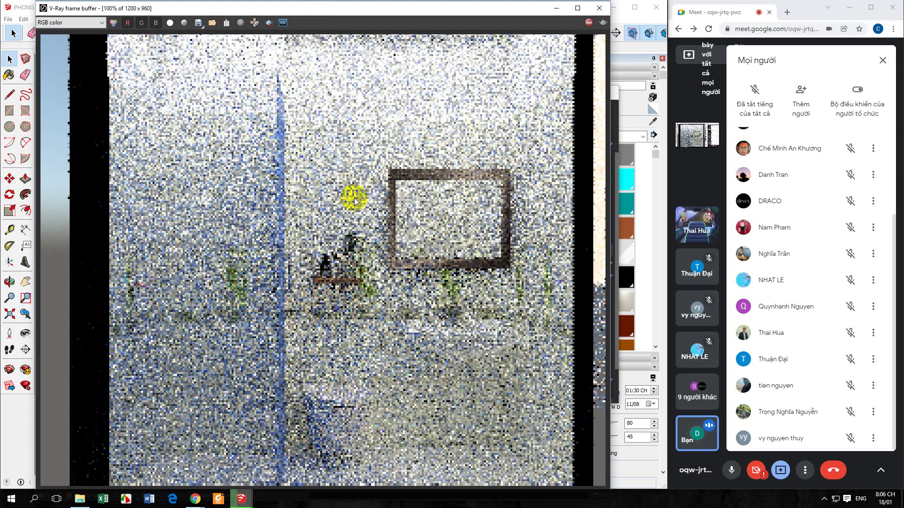
scroll(380, 255, "down", 1)
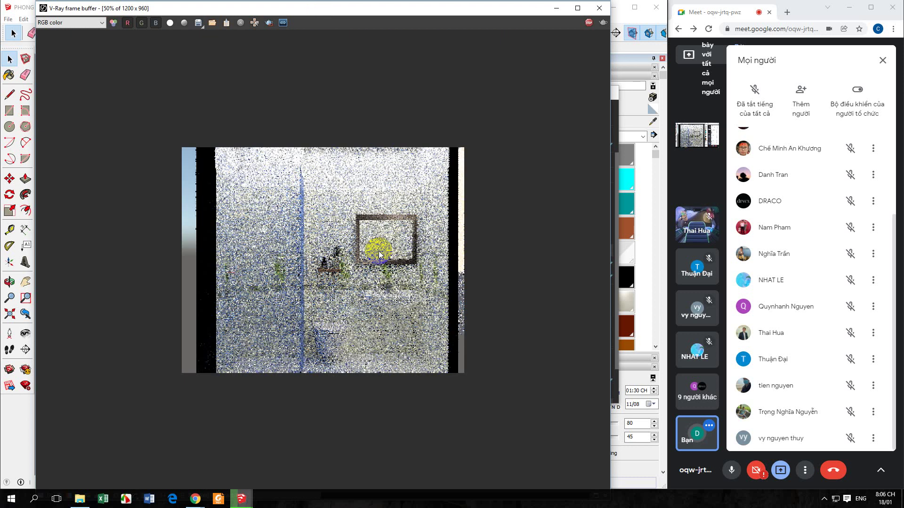
scroll(374, 252, "up", 1)
scroll(236, 271, "down", 1)
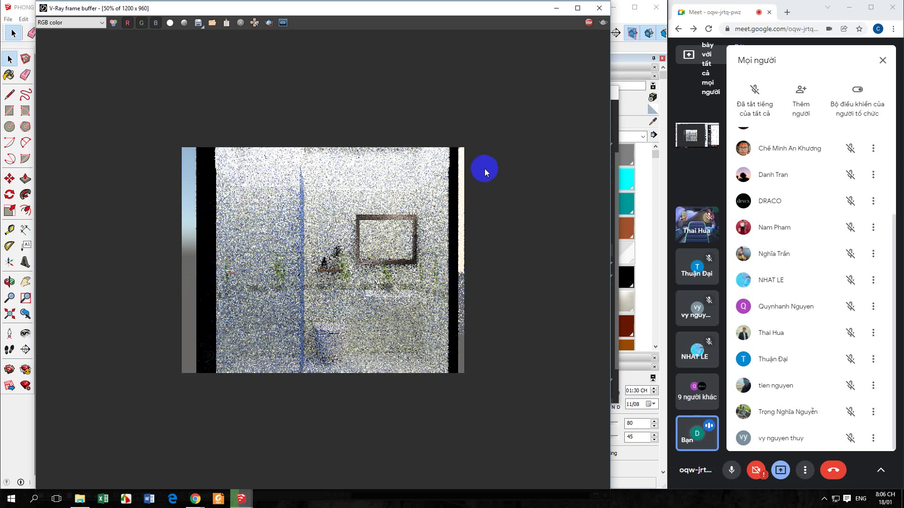
left_click(589, 22)
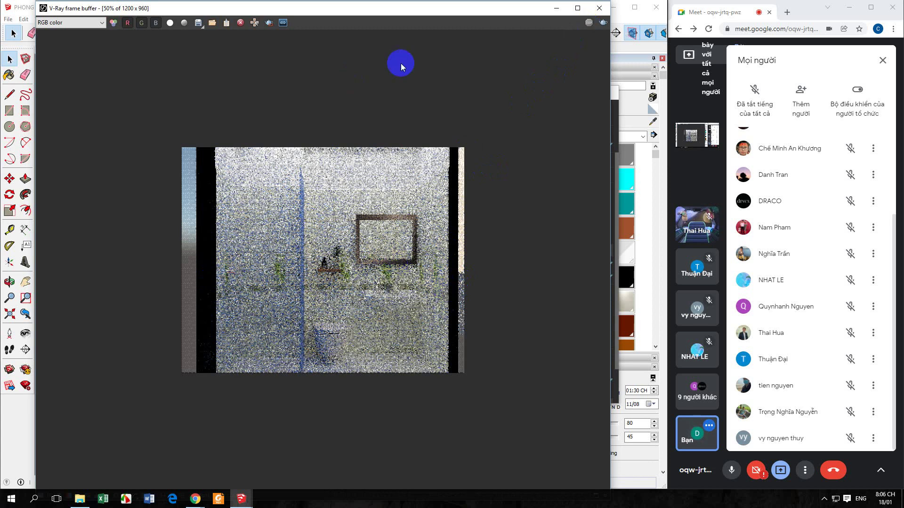
Turn on region render, frame the bathroom interior between the two black cut walls, and render only that region.
left_click(581, 23)
left_click(269, 24)
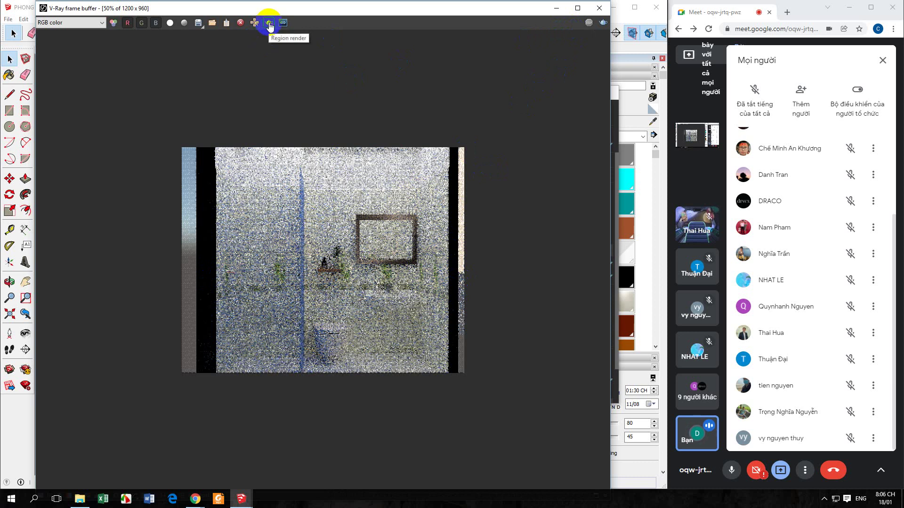
left_click(269, 23)
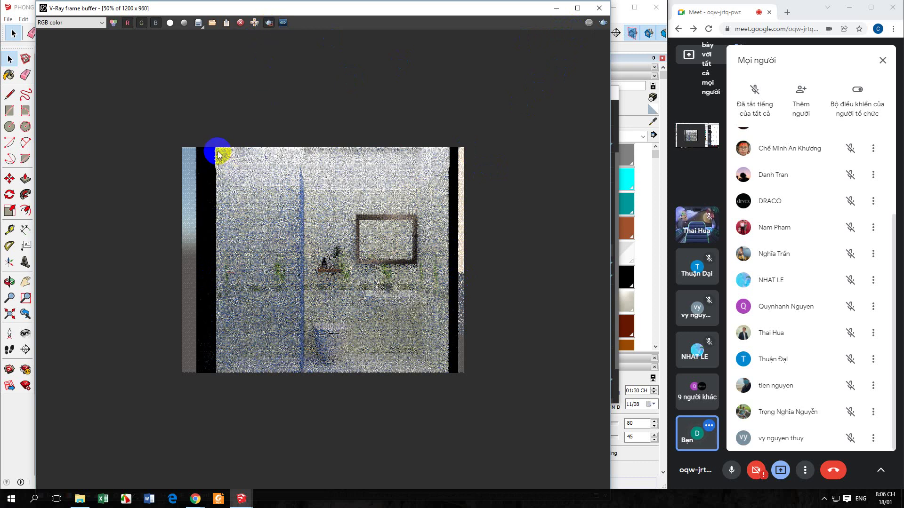
left_click_drag(216, 152, 448, 372)
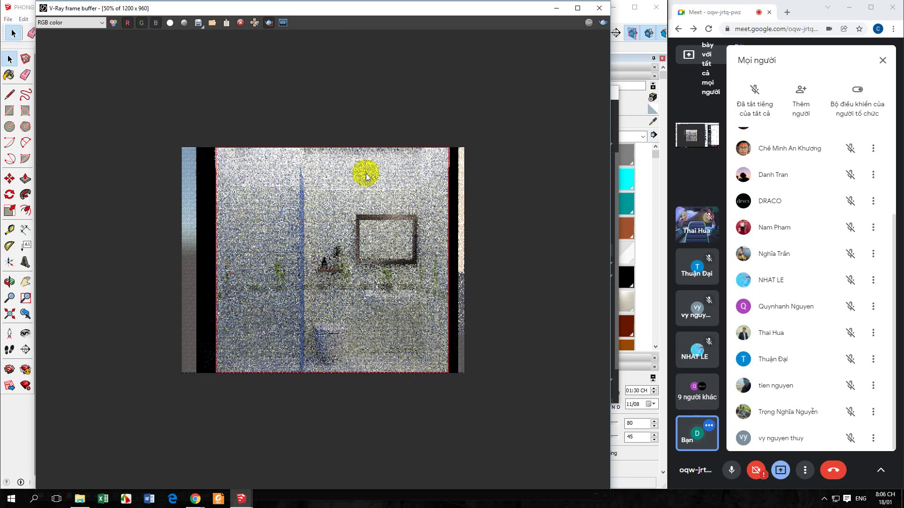
left_click(240, 24)
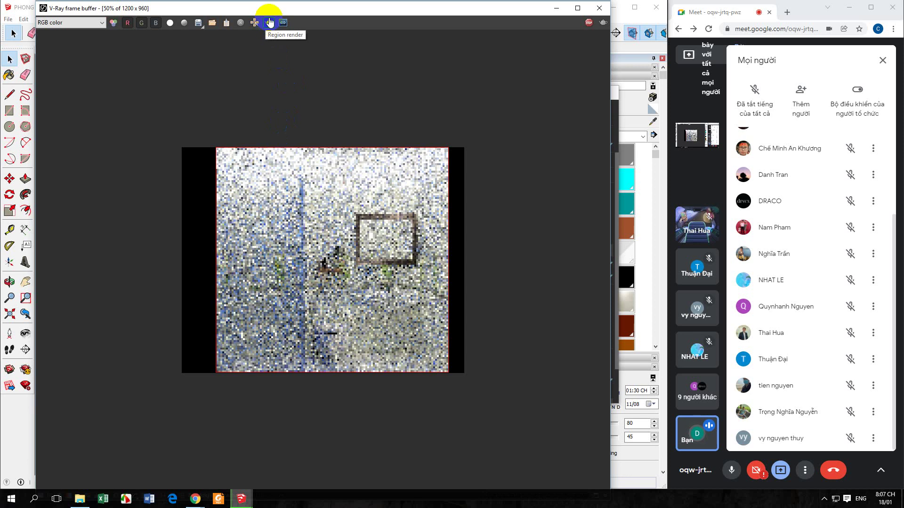
left_click(269, 29)
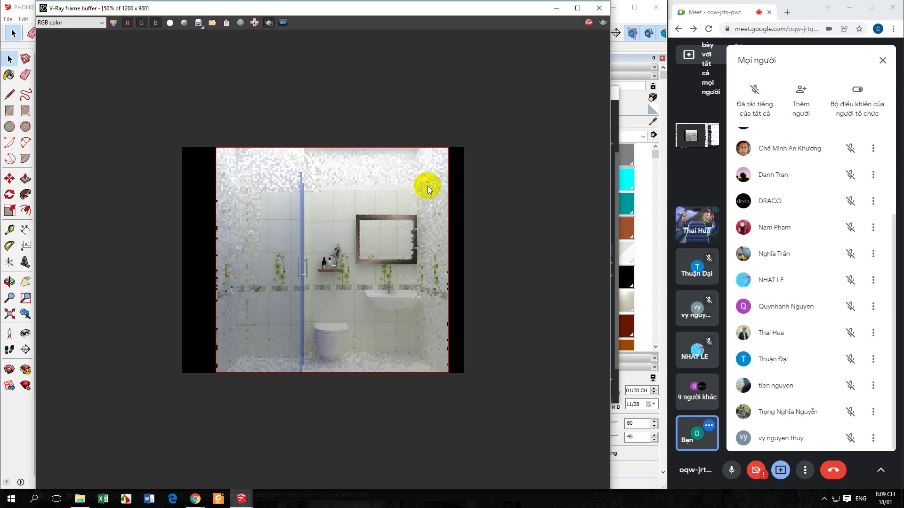
Examine the region render of the bathroom at 100% zoom, and shrink the frame buffer window.
double_click(355, 295)
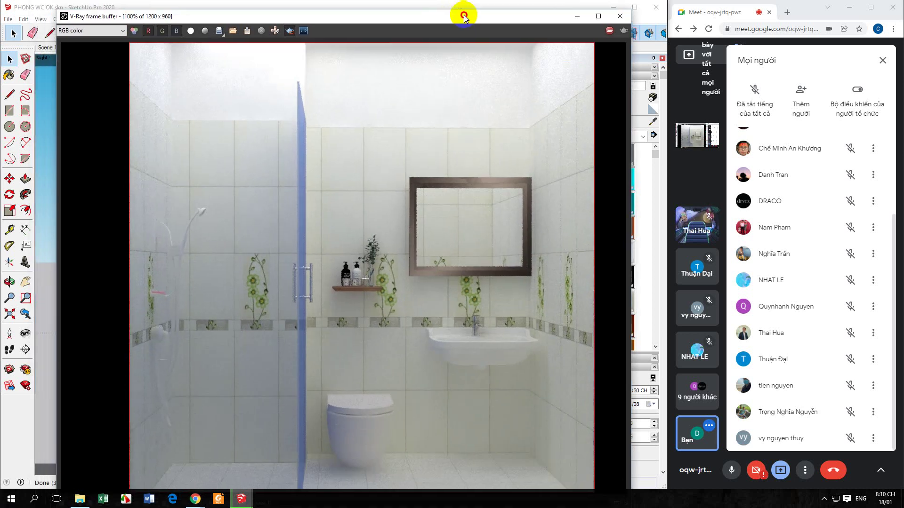
double_click(460, 11)
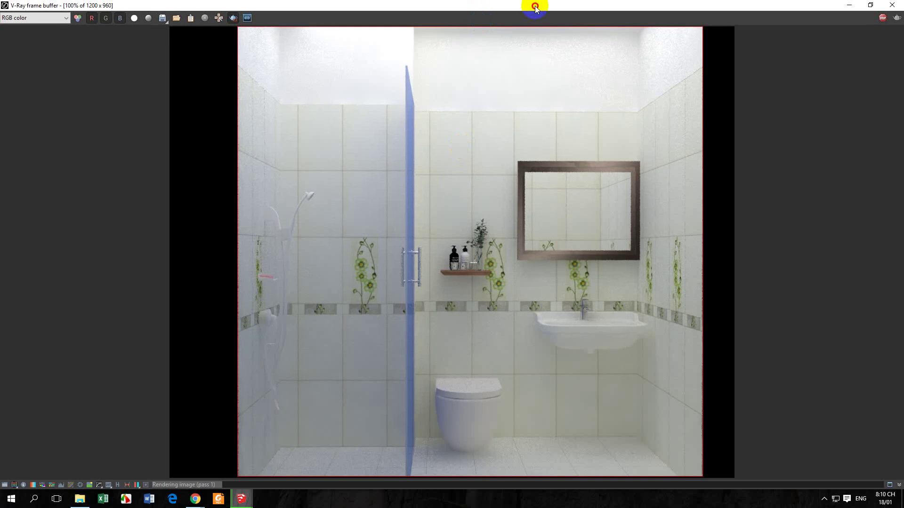
double_click(535, 7)
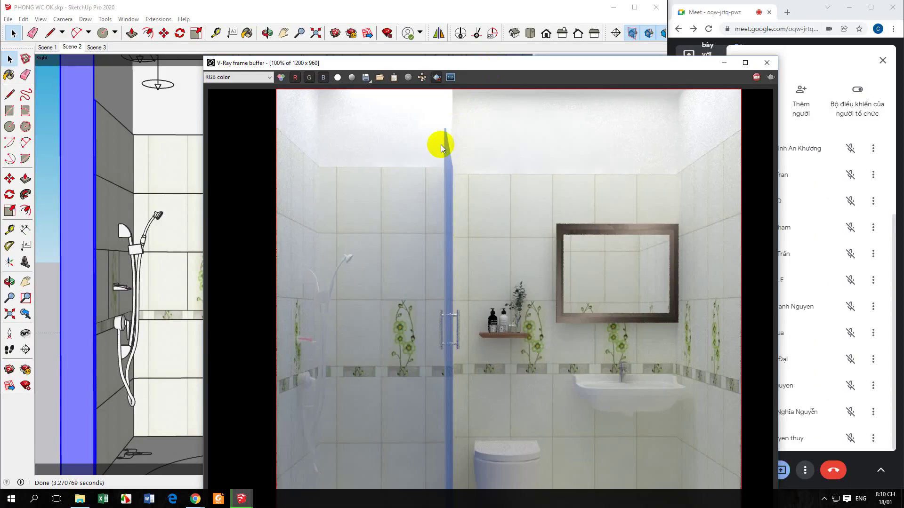
mouse_move(468, 64)
left_mouse_down()
mouse_move(397, 34)
mouse_move(365, 42)
mouse_move(363, 239)
mouse_move(355, 234)
mouse_move(371, 239)
mouse_move(383, 40)
mouse_move(329, 14)
left_mouse_up()
scroll(354, 199, "down", 1)
scroll(354, 198, "up", 1)
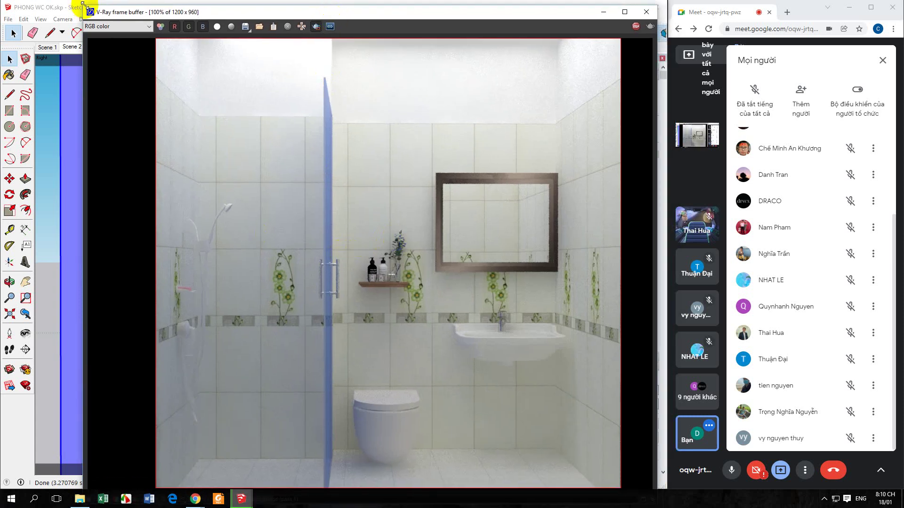
mouse_move(83, 4)
left_mouse_down()
mouse_move(181, 87)
mouse_move(237, 159)
mouse_move(209, 67)
mouse_move(143, 88)
left_mouse_up()
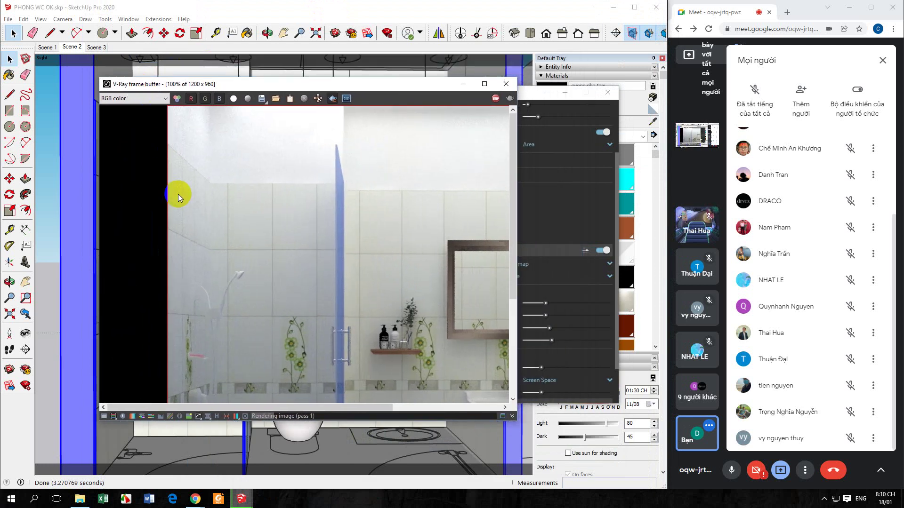
Switch to the Google Meet call and mute the microphone.
left_click(730, 470)
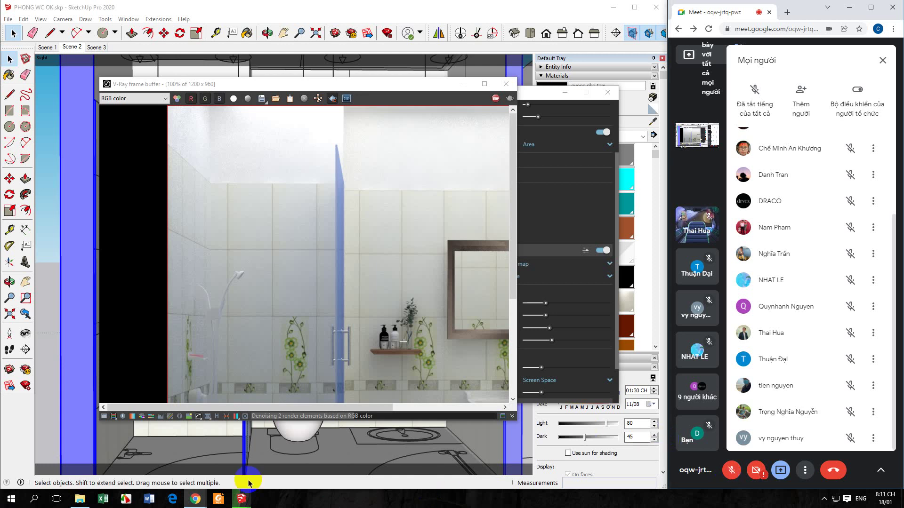
Switch to the INT-BL001 group chat in Zalo and view the latest submitted bedroom render enlarged.
left_click(141, 466)
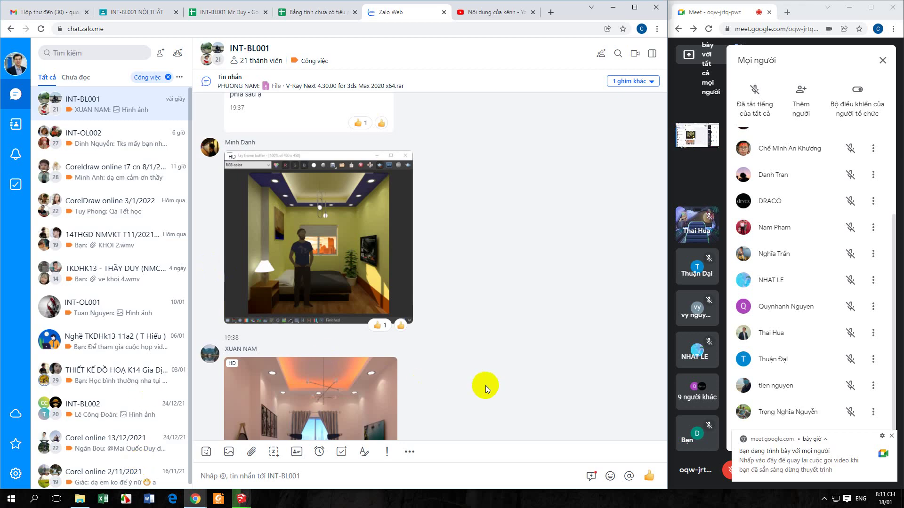
scroll(485, 386, "down", 10)
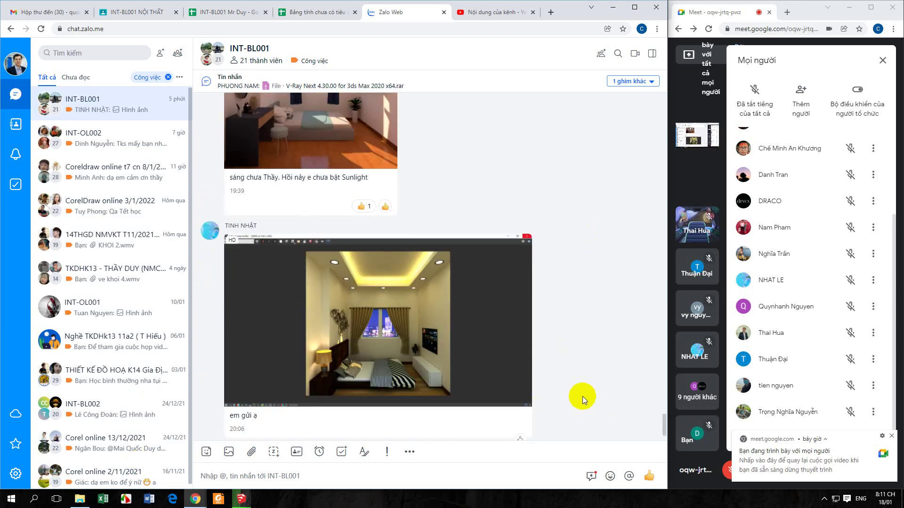
left_click(346, 318)
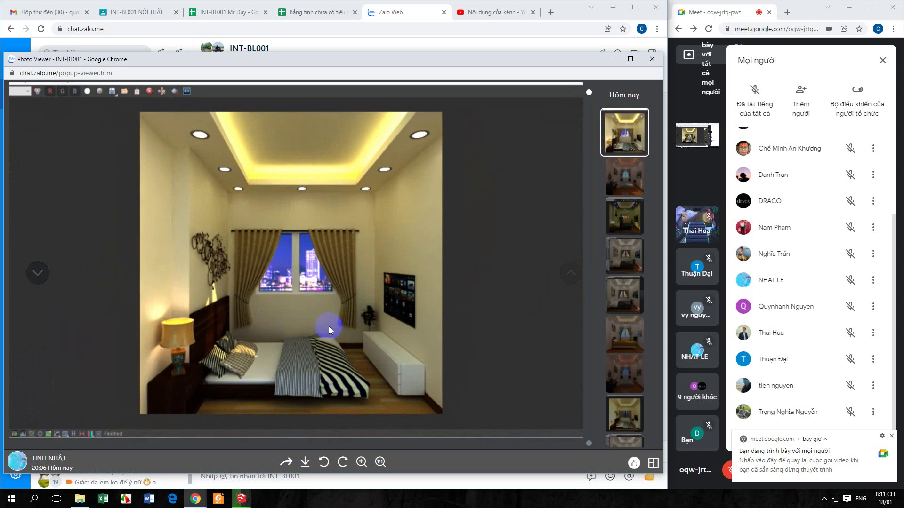
scroll(328, 326, "up", 1)
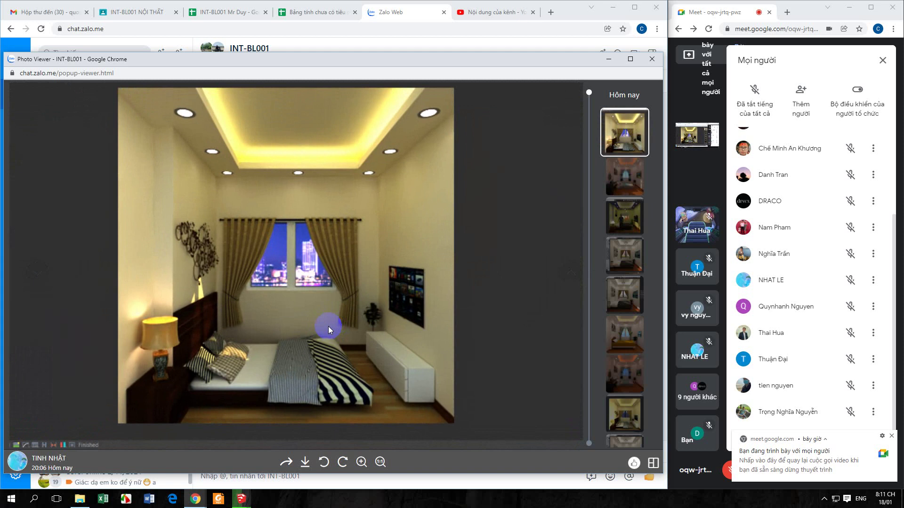
key("Escape")
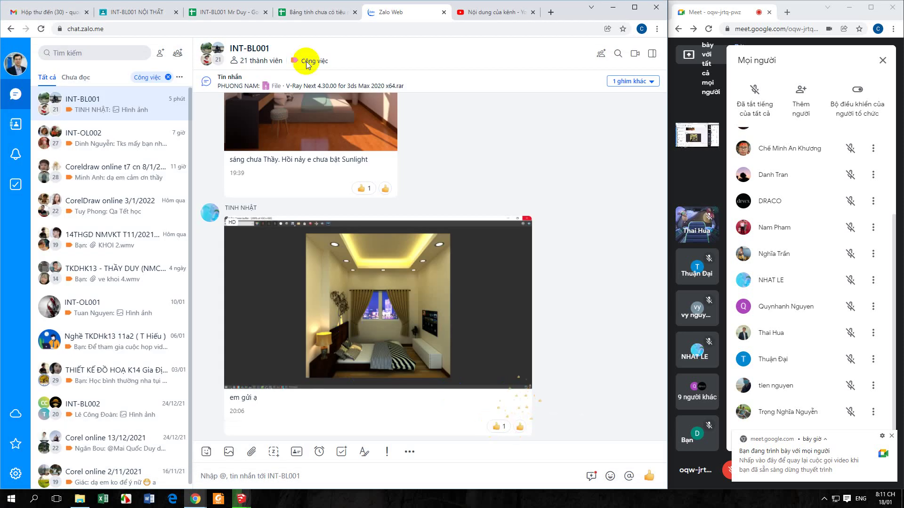
Switch to the Google Sheets tracking sheet and enter OK in cell Z80 under PHÒNG NGỦ NHỎ for the student's submission.
left_click(309, 12)
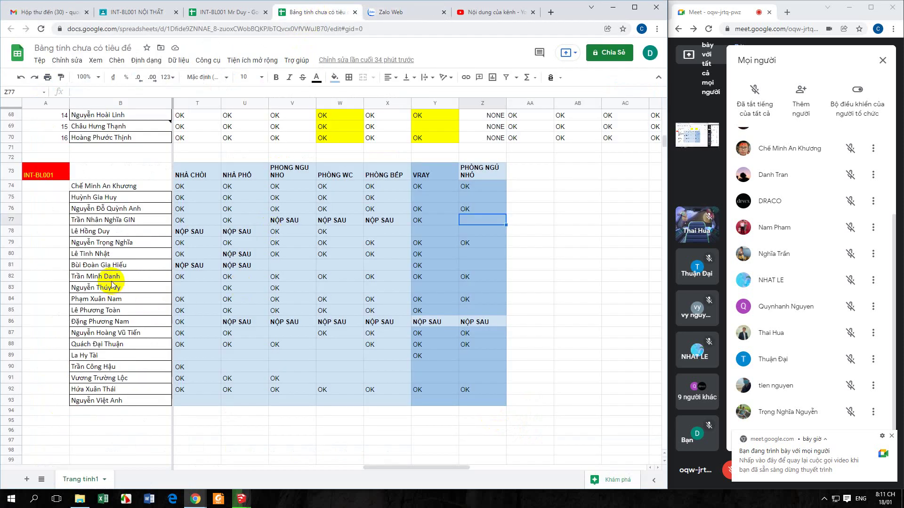
left_click(473, 255)
type("OK")
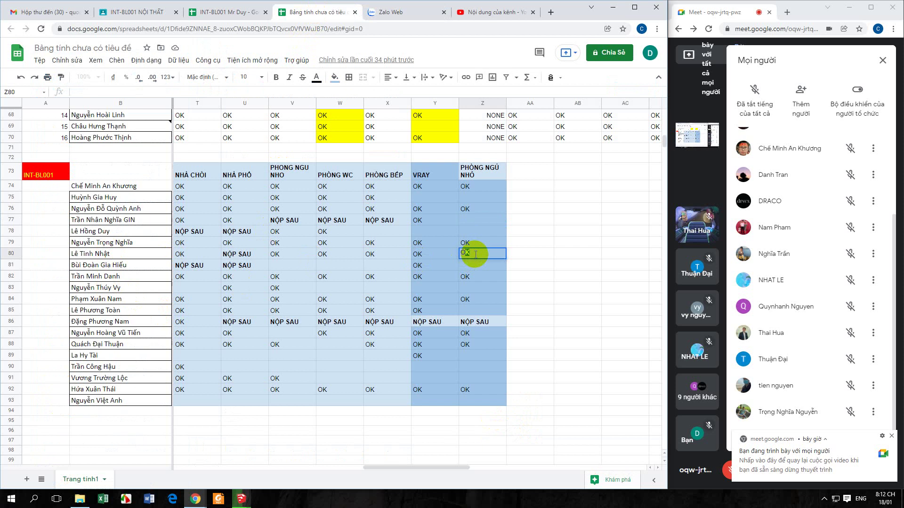
left_click(473, 288)
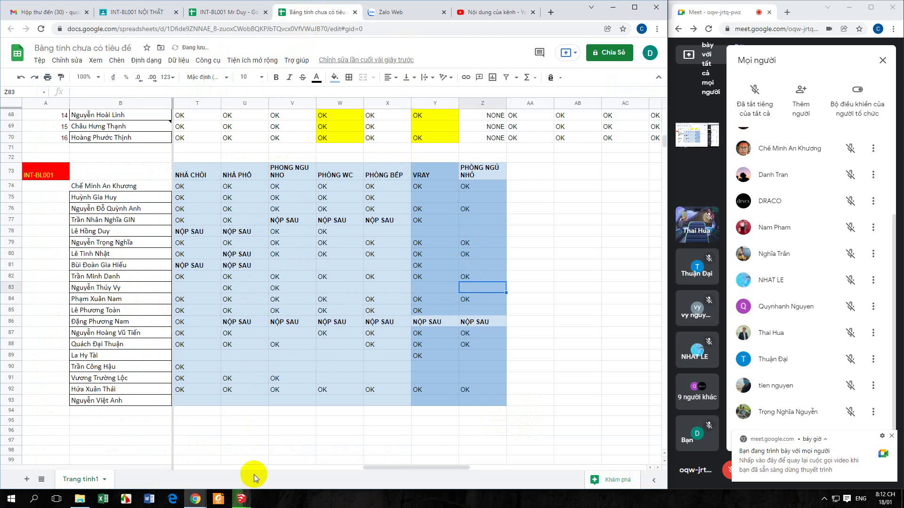
Return to the V-Ray render in SketchUp and unmute the microphone in the Google Meet call.
mouse_move(241, 499)
left_click(162, 452)
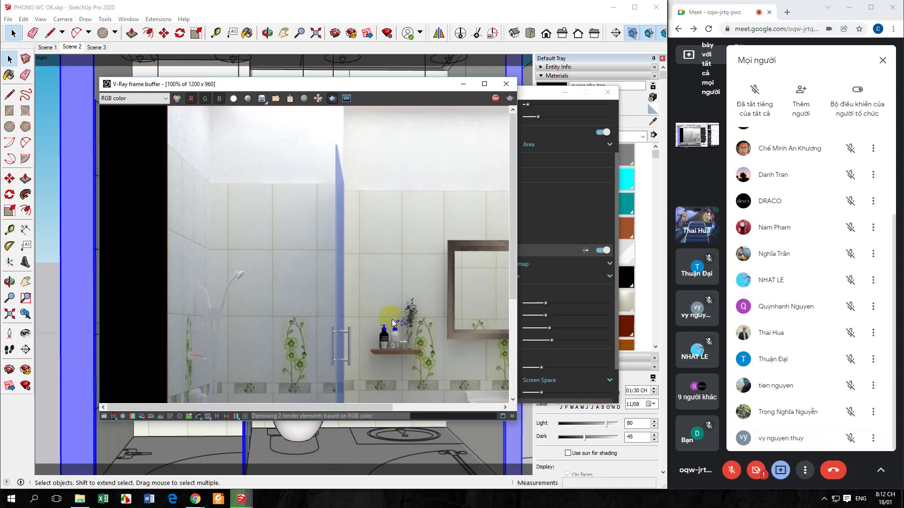
left_click(731, 470)
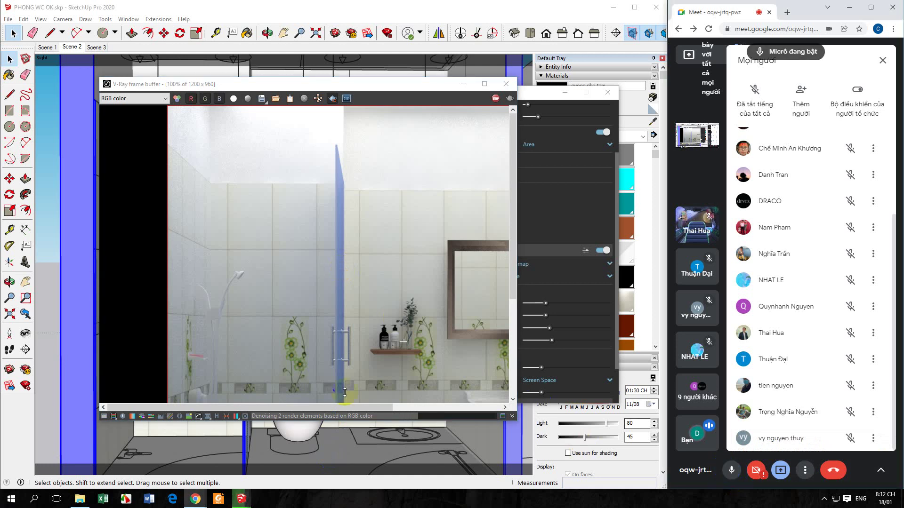
mouse_move(196, 500)
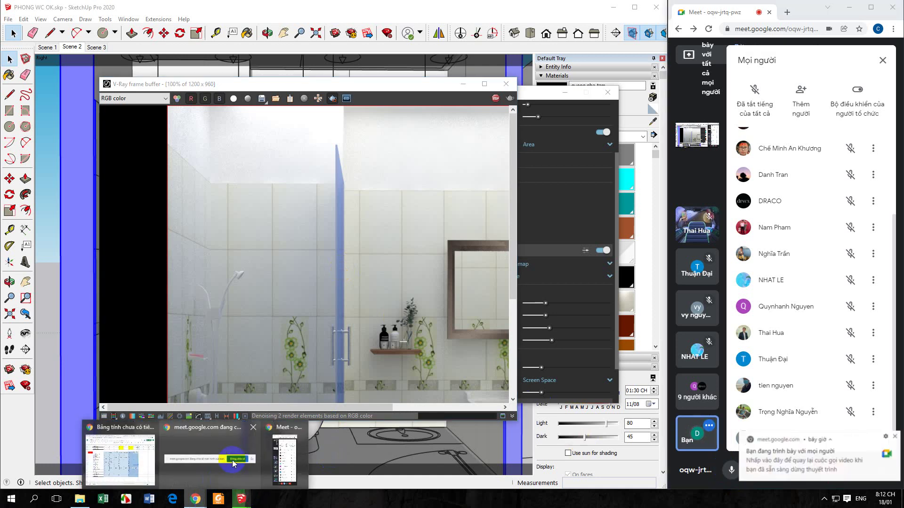
left_click(120, 456)
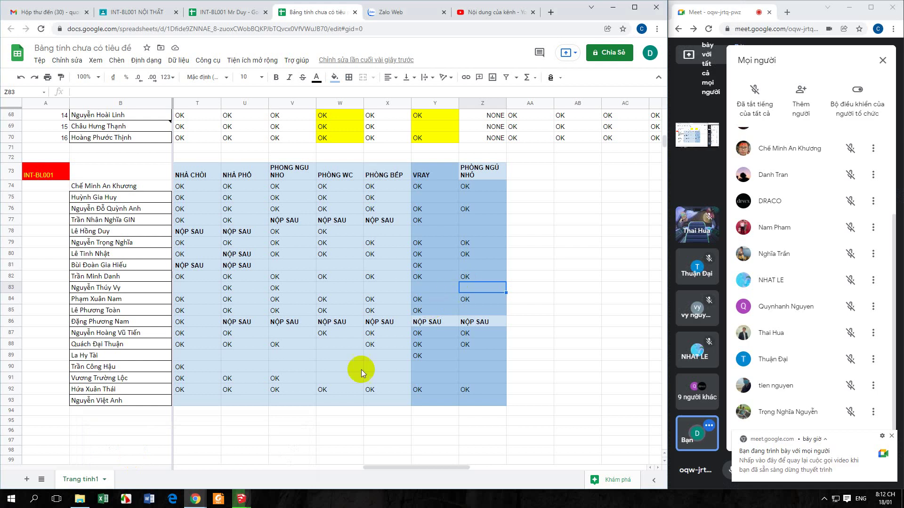
mouse_move(241, 499)
left_click(307, 455)
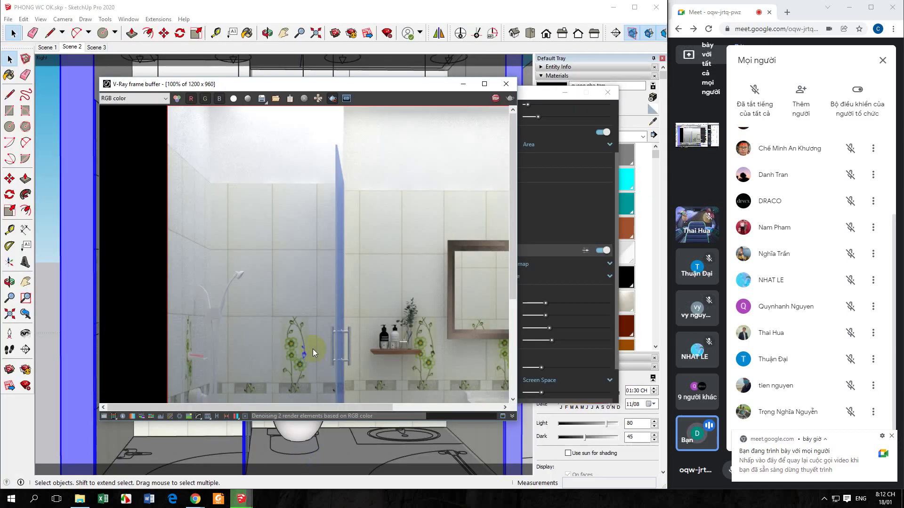
Dismiss the Meet notification and examine the bathroom region render at different zoom levels until it finishes.
left_click(894, 437)
scroll(353, 302, "down", 2)
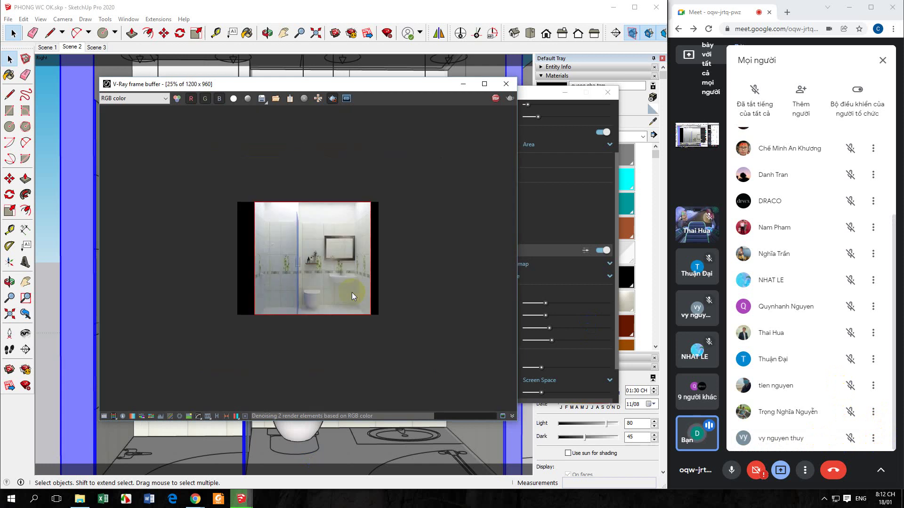
scroll(351, 292, "up", 1)
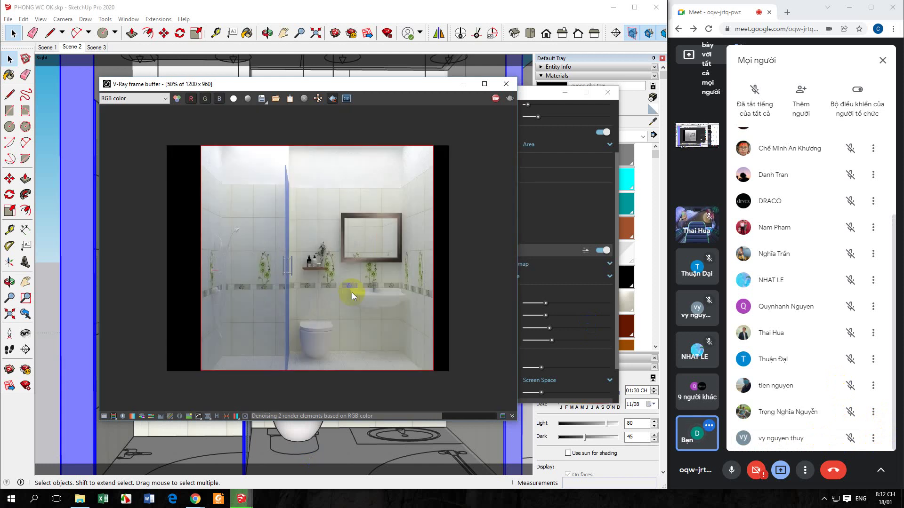
left_click_drag(430, 376, 434, 352)
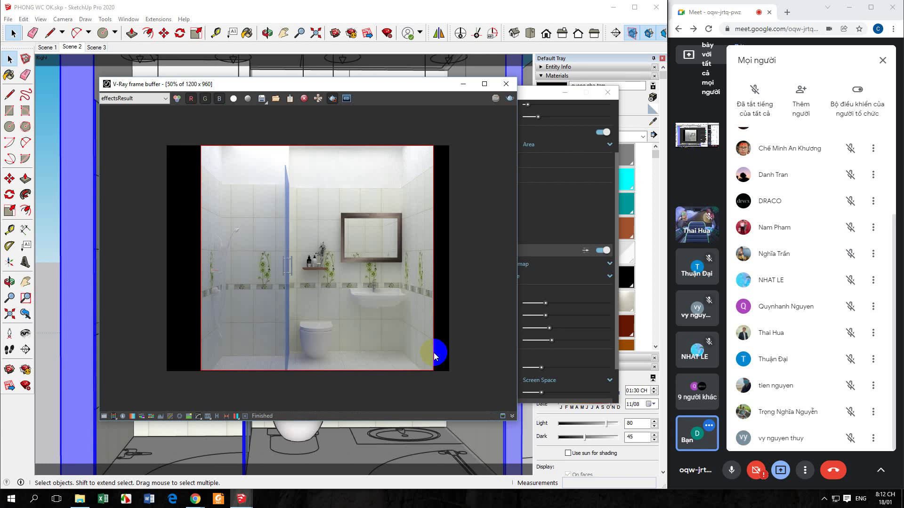
scroll(405, 338, "up", 2)
scroll(405, 324, "up", 1)
scroll(403, 310, "down", 3)
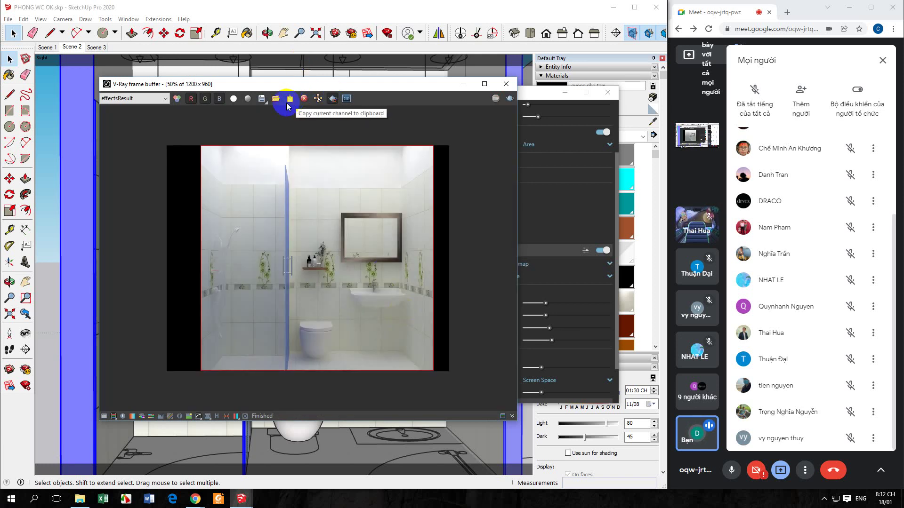
Copy the finished bathroom render to the clipboard and post it in the INT-BL001 group chat in Zalo.
left_click(131, 460)
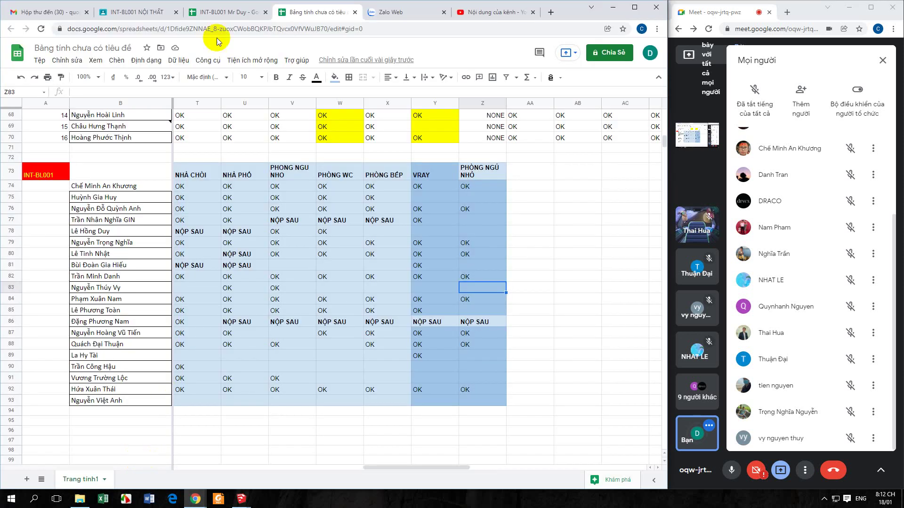
left_click(399, 12)
left_click(267, 474)
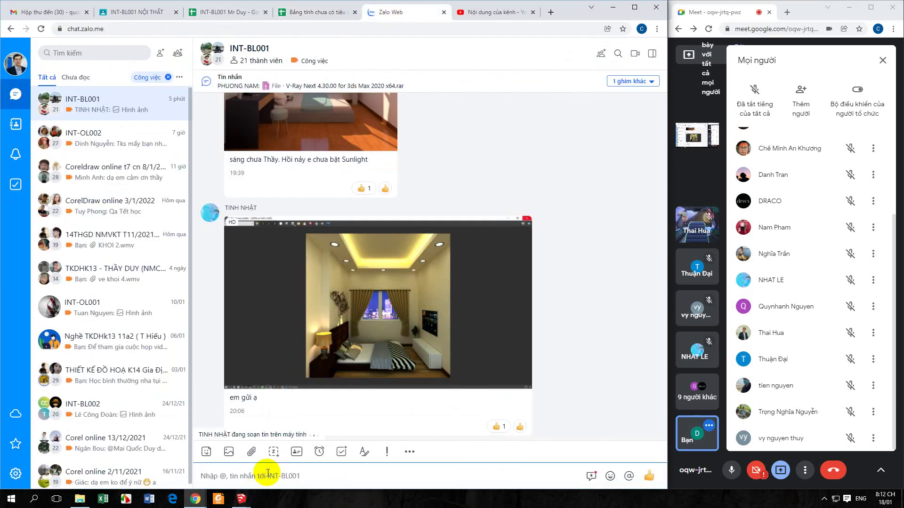
key("ctrl+v")
key("Return")
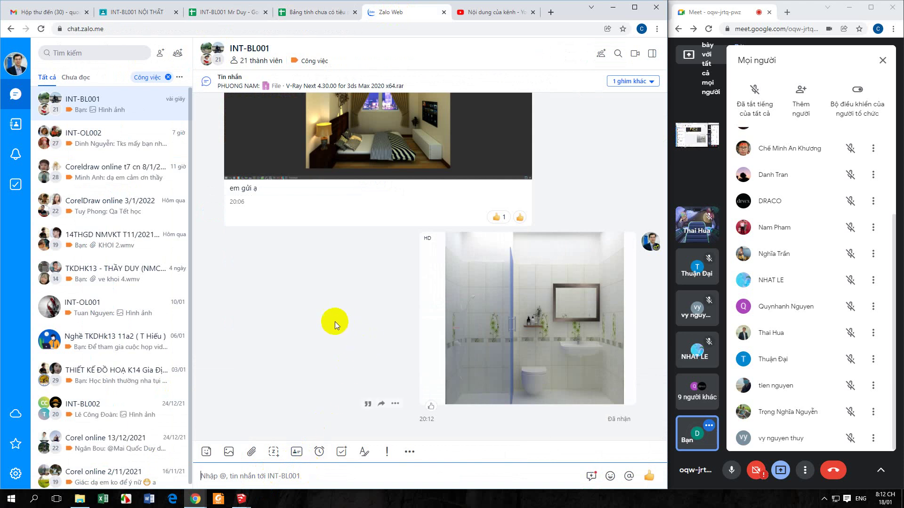
Return to the V-Ray frame buffer, enable Exposure correction, and set exposure to 0.71, highlight burn to 0.99 and contrast to 0.07.
mouse_move(241, 499)
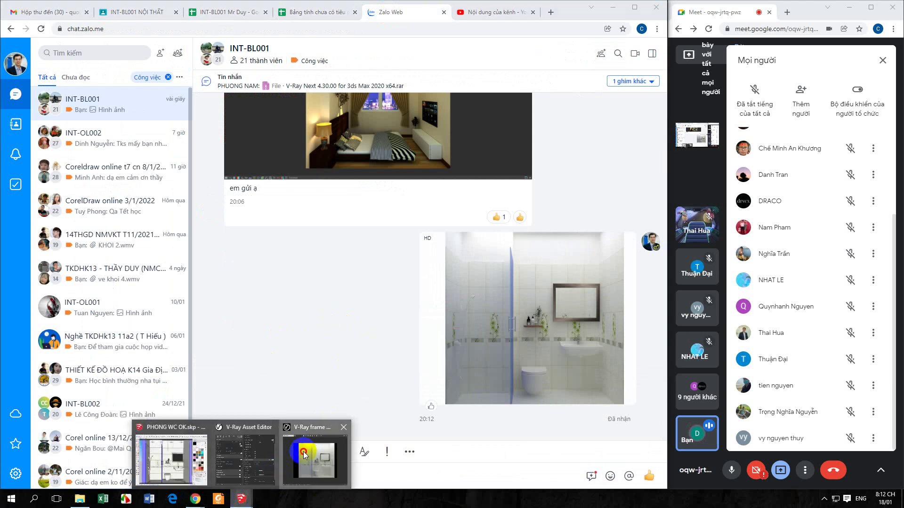
left_click(308, 449)
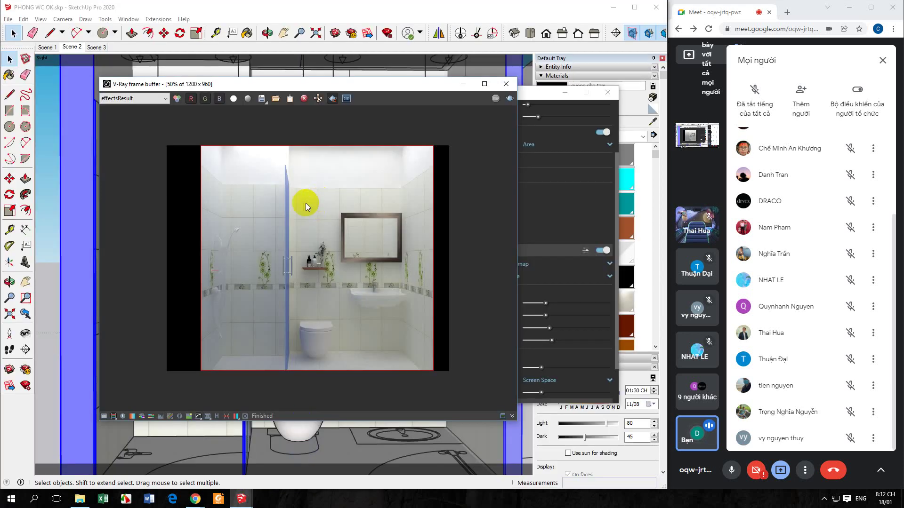
left_click(104, 417)
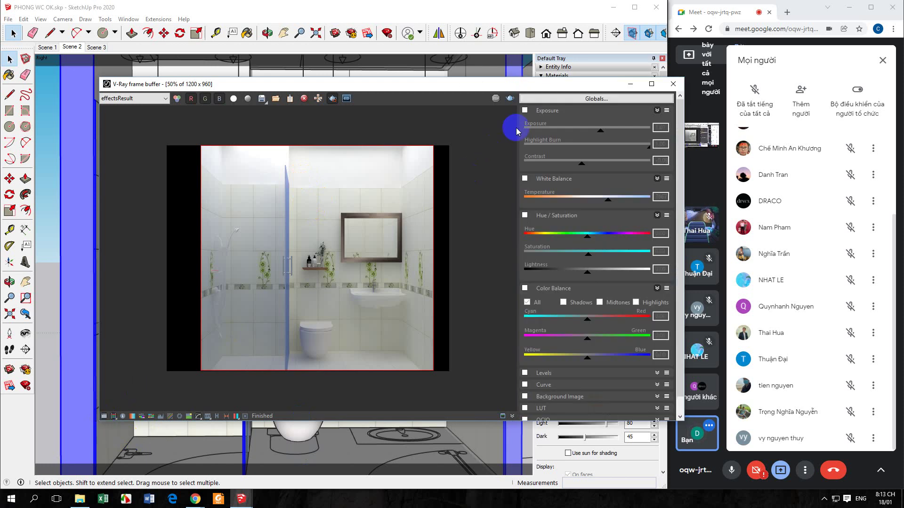
left_click(524, 111)
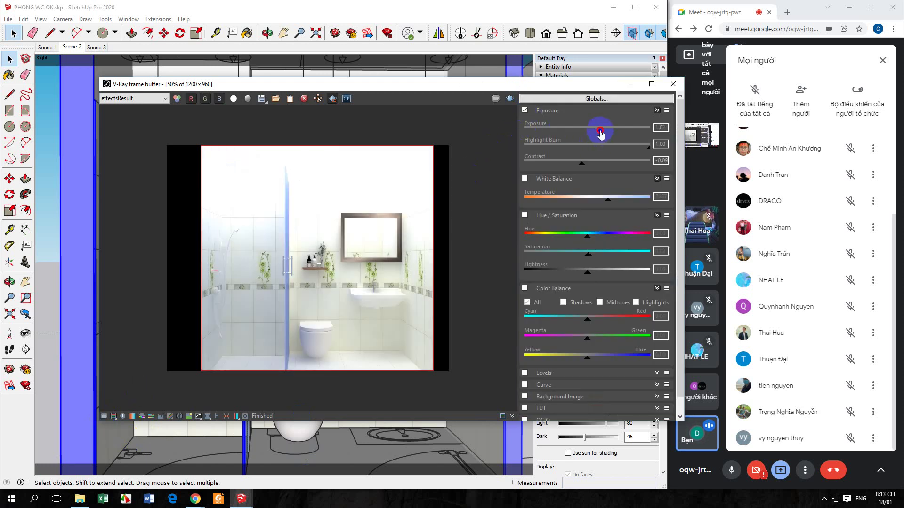
left_click_drag(601, 128, 581, 128)
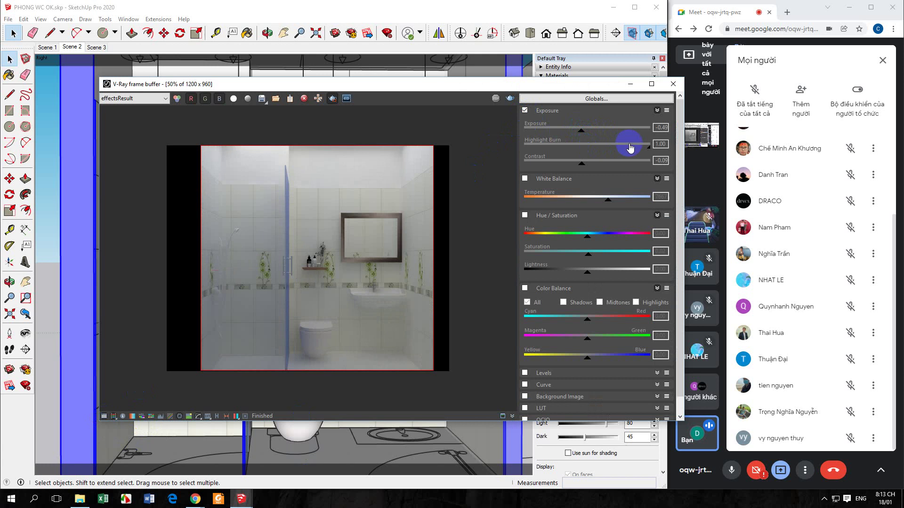
mouse_move(584, 163)
left_mouse_down()
mouse_move(614, 162)
mouse_move(592, 163)
left_mouse_up()
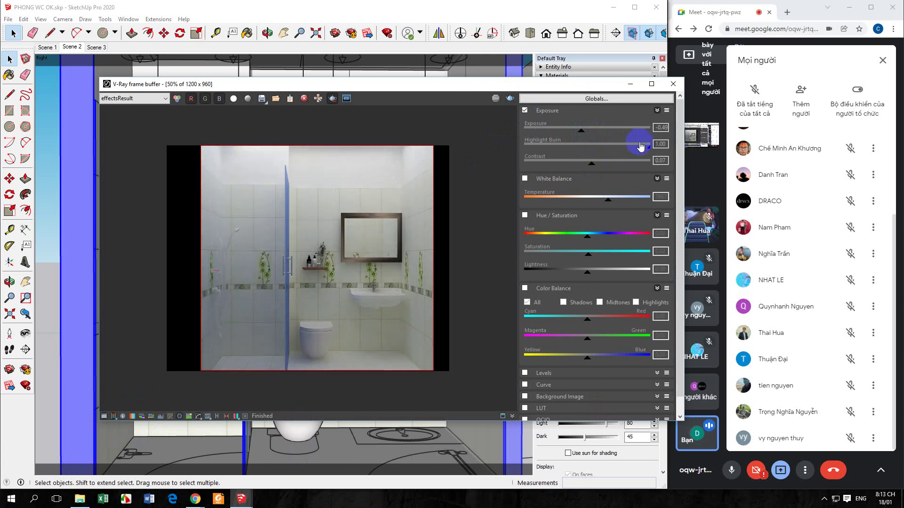
mouse_move(649, 146)
left_mouse_down()
mouse_move(599, 147)
mouse_move(654, 142)
left_mouse_up()
left_click_drag(583, 135, 596, 129)
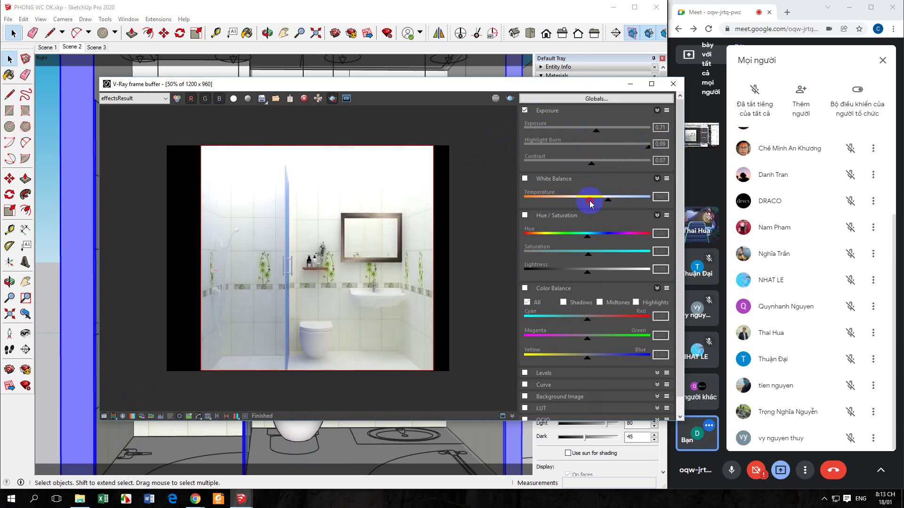
Enable White Balance with temperature 6657 and Hue / Saturation with saturation 0.07 for the render.
left_click(525, 179)
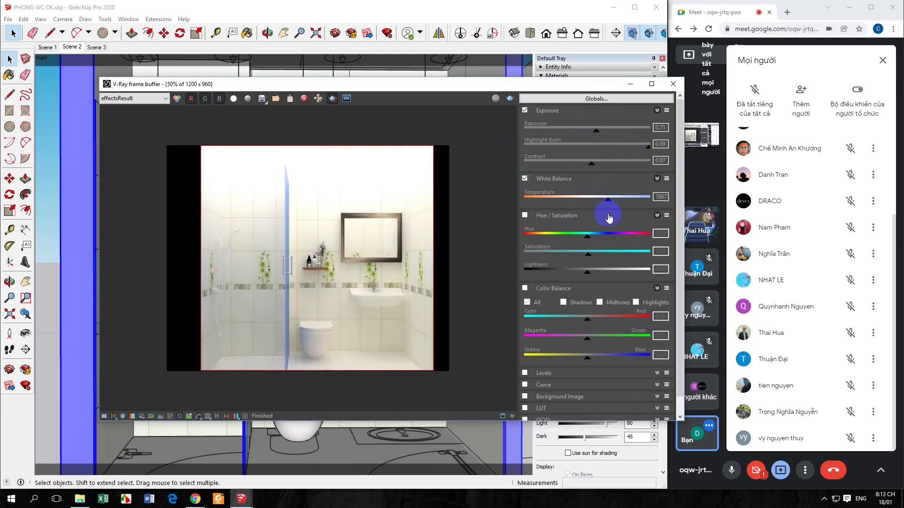
left_click_drag(609, 206, 637, 200)
left_click(525, 215)
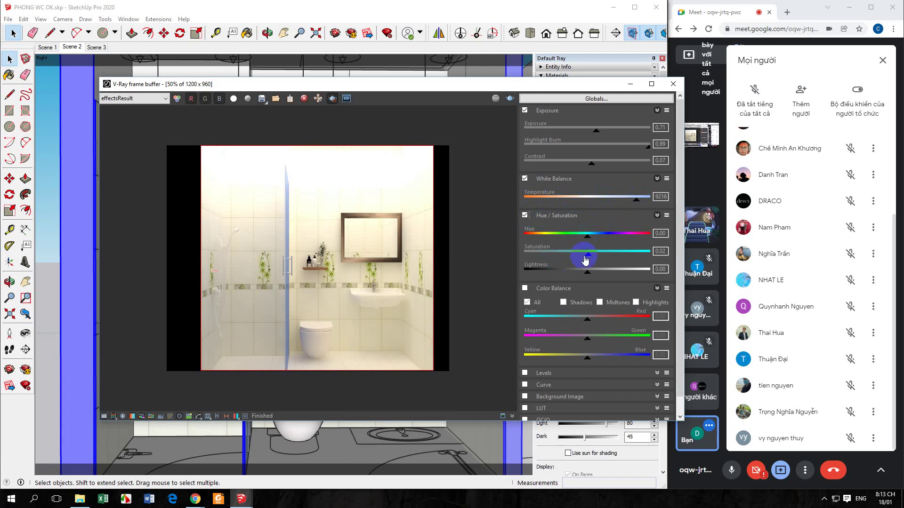
mouse_move(589, 258)
left_mouse_down()
mouse_move(603, 259)
mouse_move(593, 259)
left_mouse_up()
left_click(634, 206)
left_click_drag(634, 207, 590, 203)
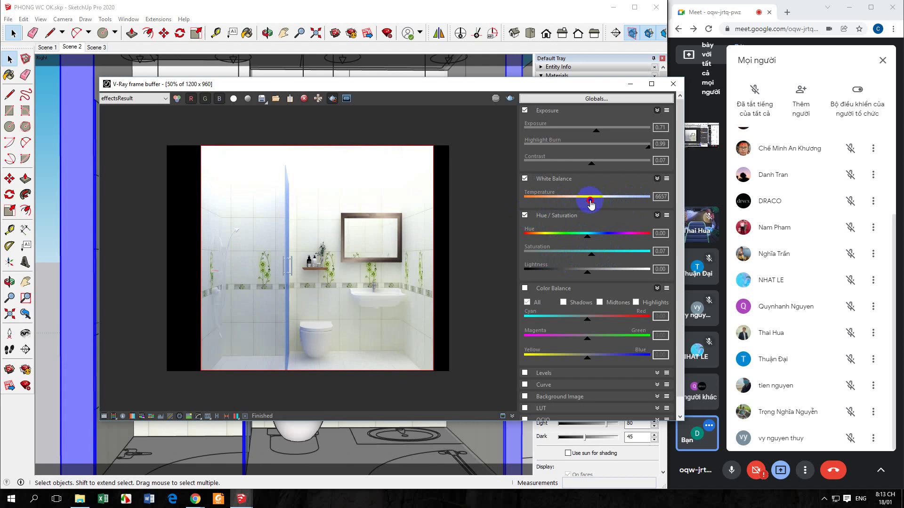
left_click(525, 373)
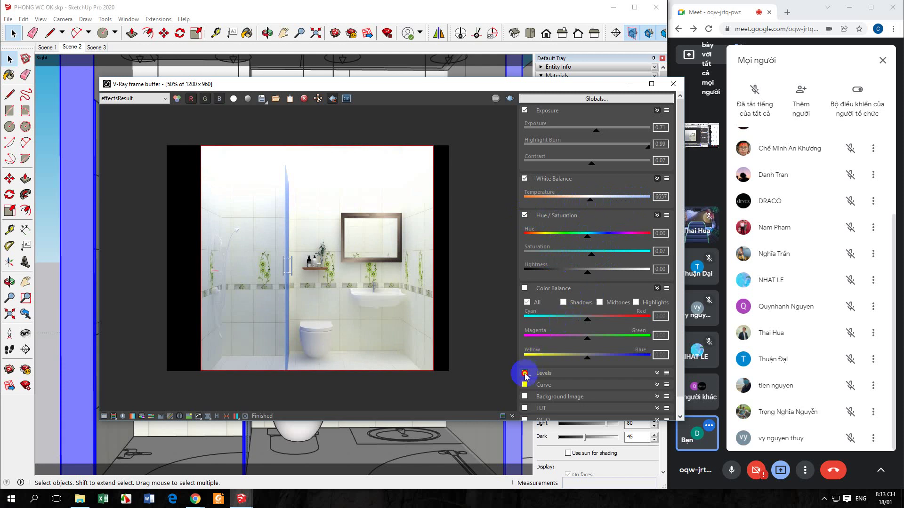
Refine the render's Exposure correction to exposure 0.34, highlight burn 1.00 and contrast 0.15.
left_click(589, 128)
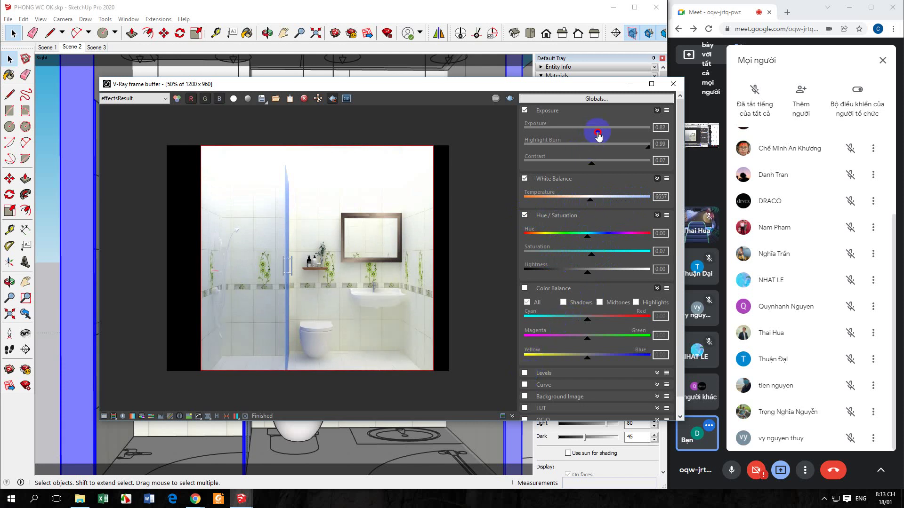
mouse_move(598, 135)
left_mouse_down()
mouse_move(573, 133)
mouse_move(593, 134)
left_mouse_up()
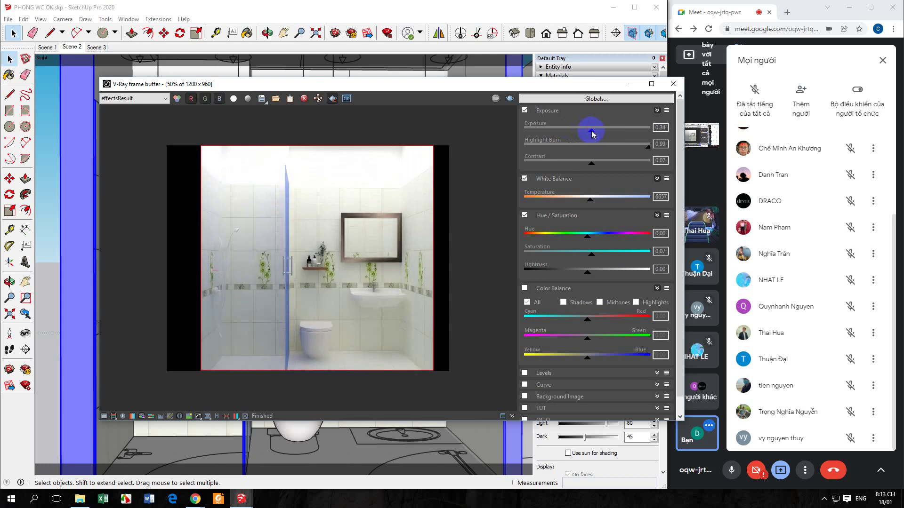
mouse_move(646, 147)
left_mouse_down()
mouse_move(586, 150)
mouse_move(679, 150)
left_mouse_up()
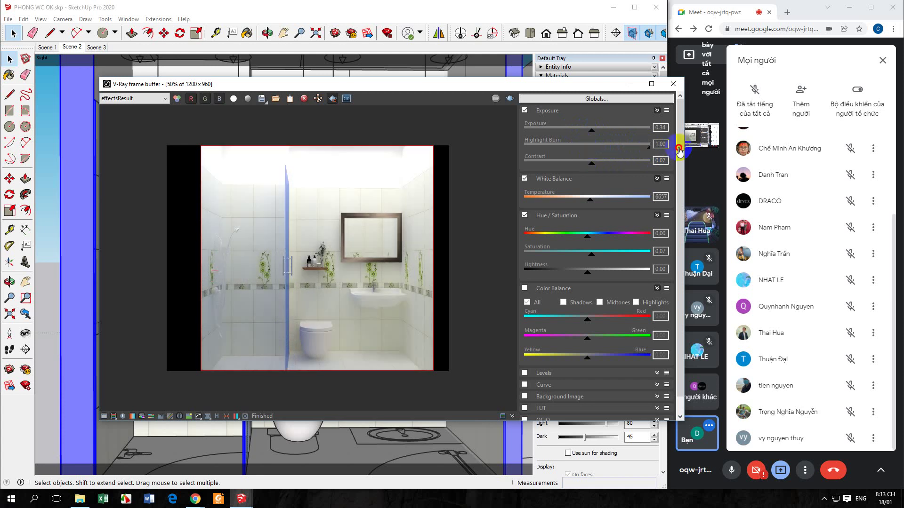
mouse_move(589, 165)
left_mouse_down()
mouse_move(607, 165)
mouse_move(598, 167)
left_mouse_up()
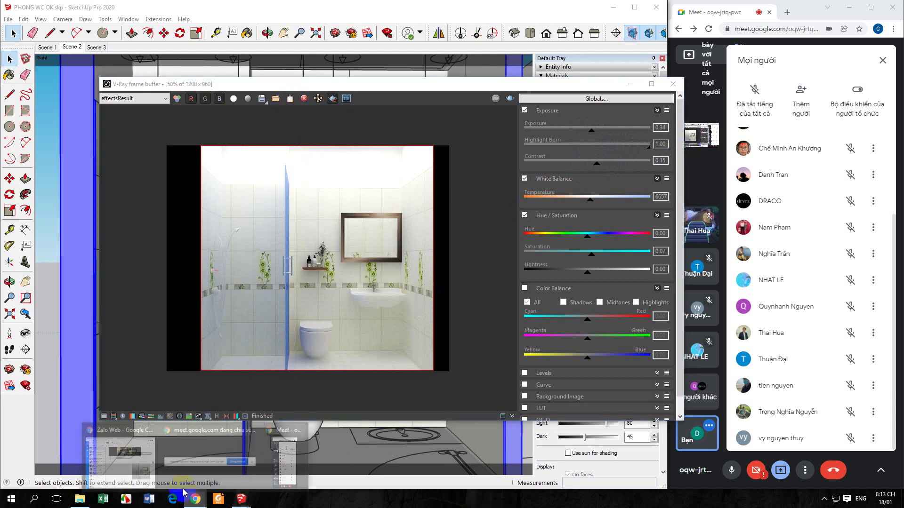
Switch to Zalo and post the color-corrected bathroom render in the INT-BL001 group chat.
left_click(128, 462)
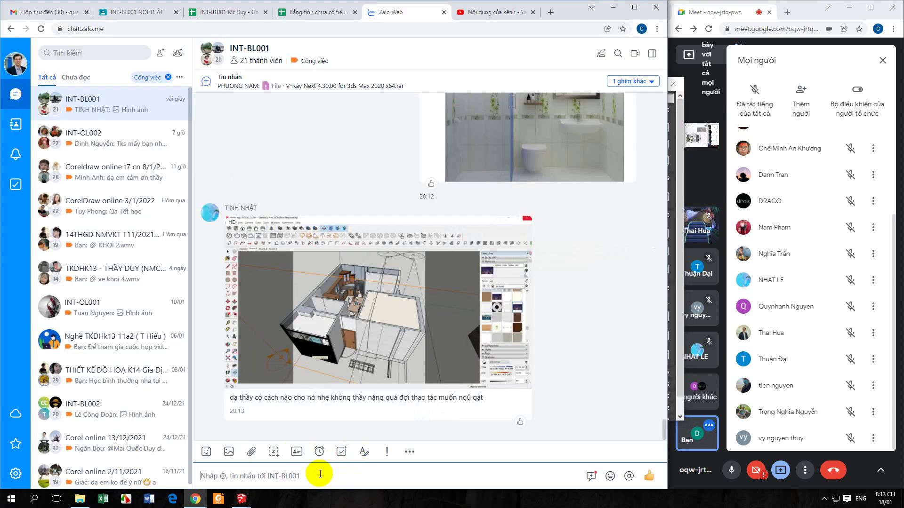
key("ctrl+v")
key("Return")
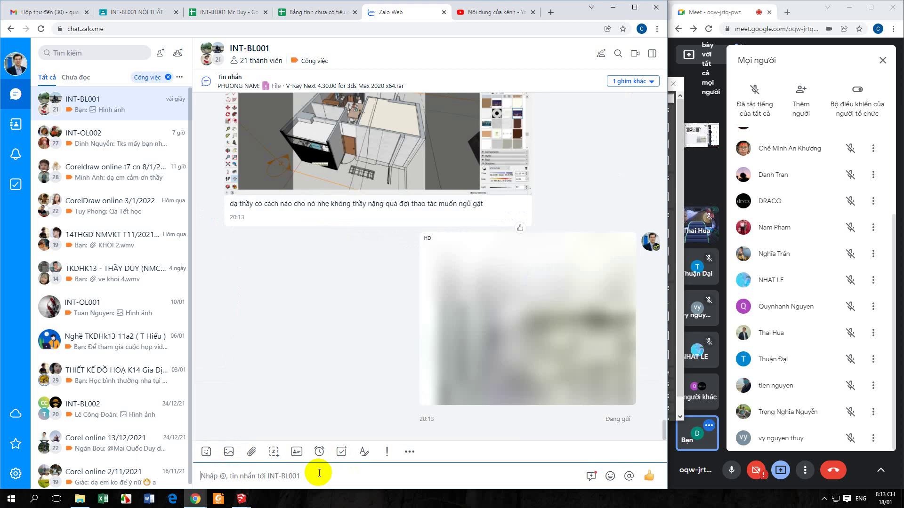
Enlarge and examine the SketchUp screenshot posted in the group chat, close the viewer, and open the Meet call's chat messages.
scroll(342, 385, "up", 2)
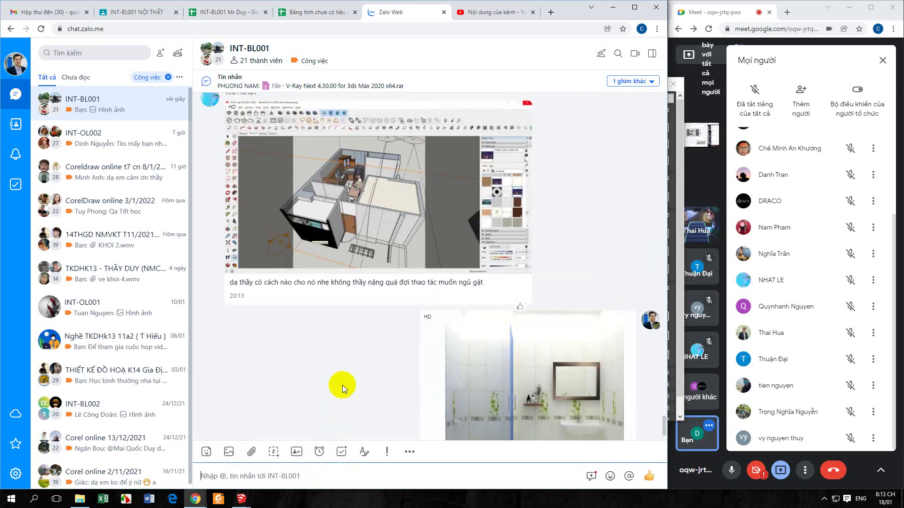
scroll(342, 385, "up", 1)
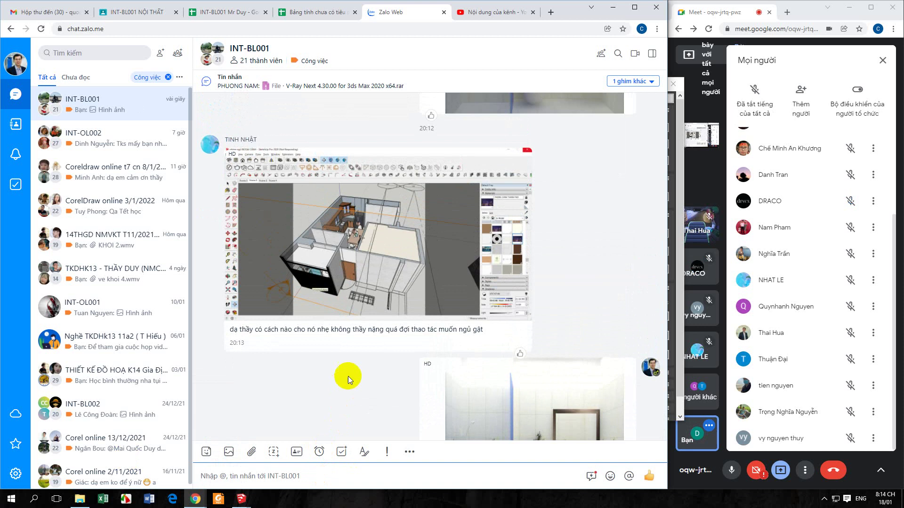
left_click(360, 298)
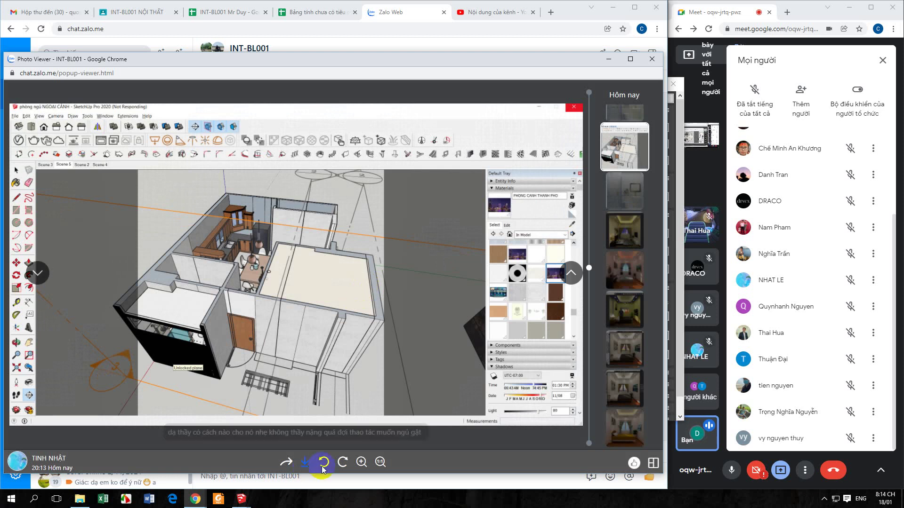
mouse_move(250, 504)
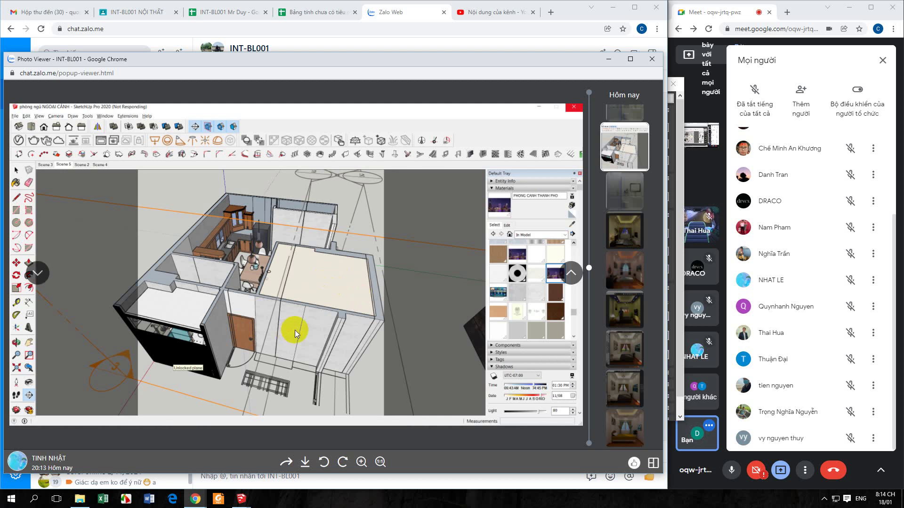
key("Escape")
scroll(515, 383, "down", 1)
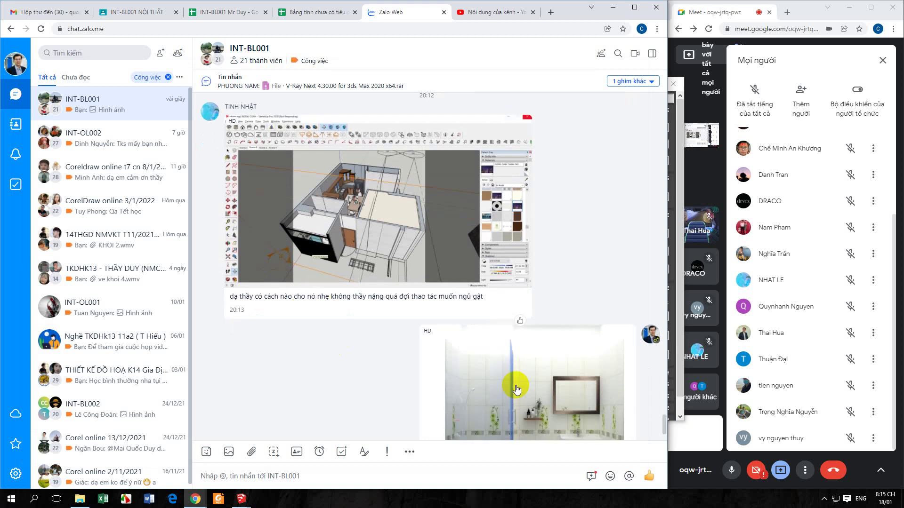
left_click(701, 446)
scroll(423, 386, "down", 1)
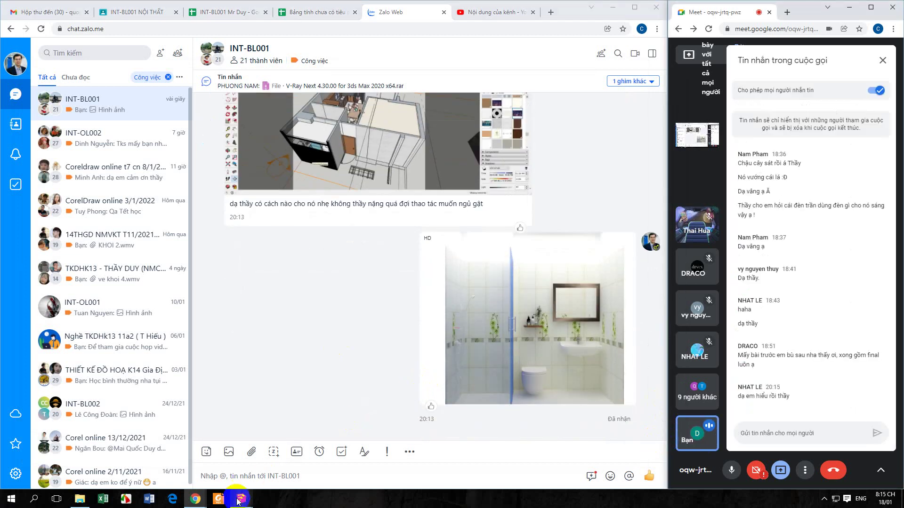
Return to SketchUp and close the V-Ray frame buffer and the V-Ray Asset Editor.
mouse_move(303, 460)
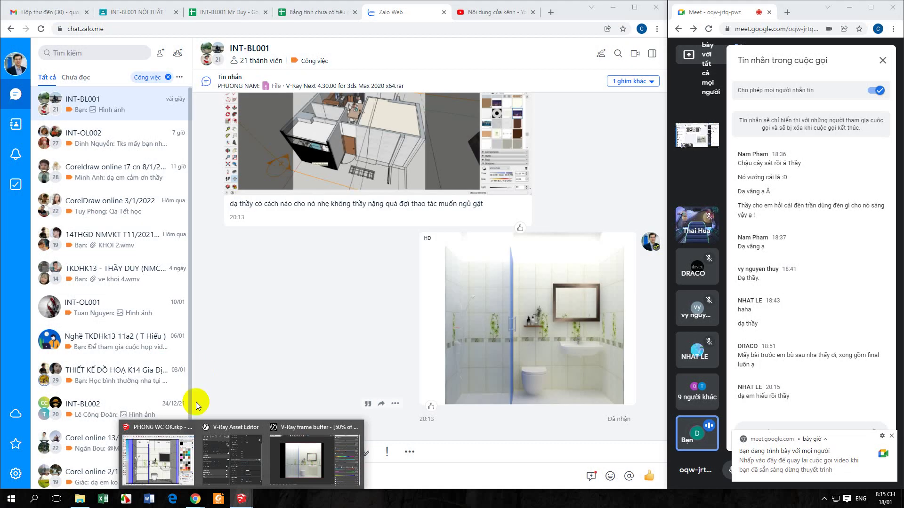
mouse_move(183, 463)
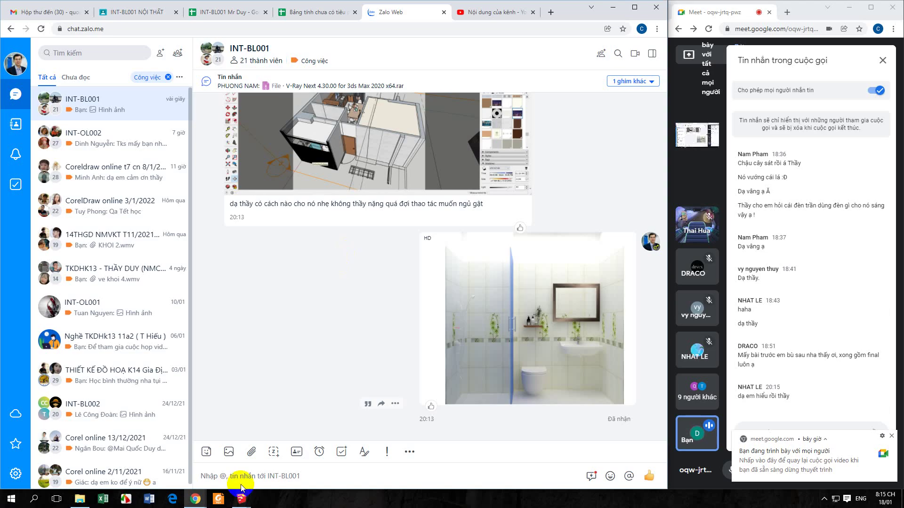
left_click(183, 464)
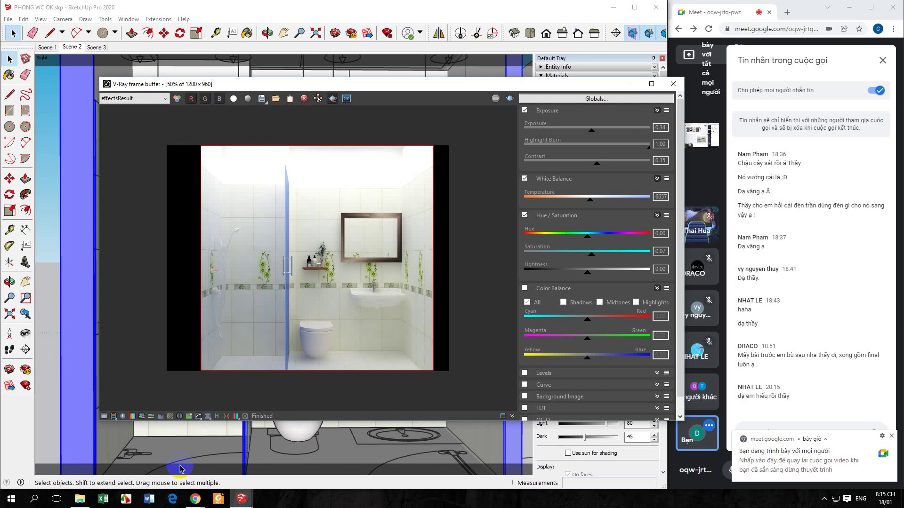
left_click(673, 83)
left_click(607, 93)
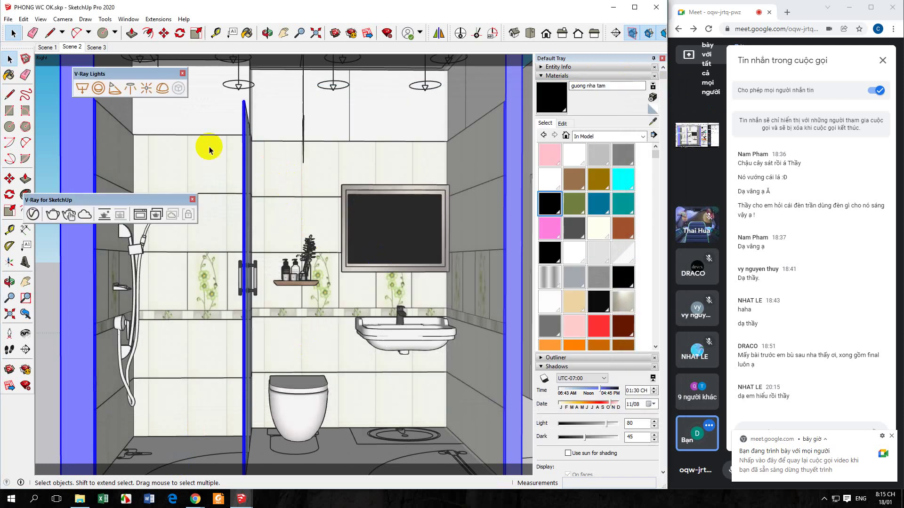
Move the V-Ray Lights and V-Ray for SketchUp toolbars clear of the ceiling downlights above the shower.
left_click_drag(155, 76, 115, 187)
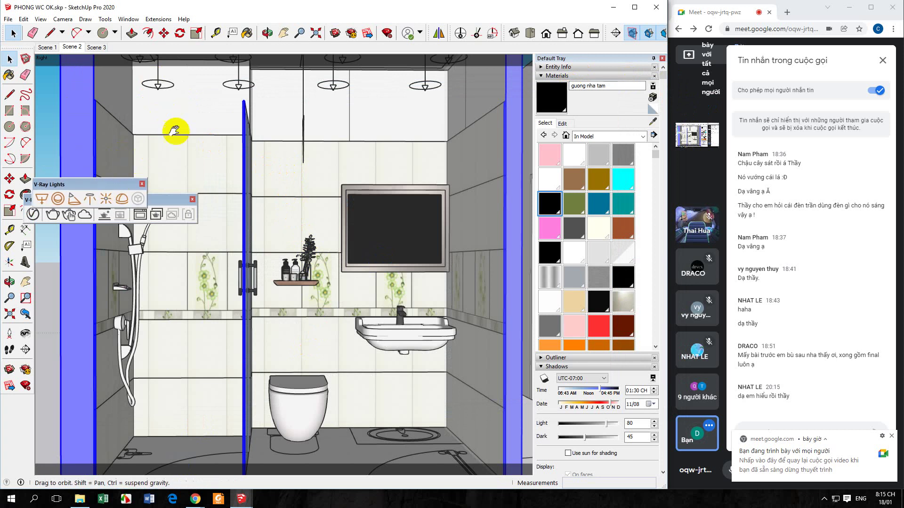
middle_click_drag(223, 232, 203, 162, "shift")
scroll(285, 206, "up", 5)
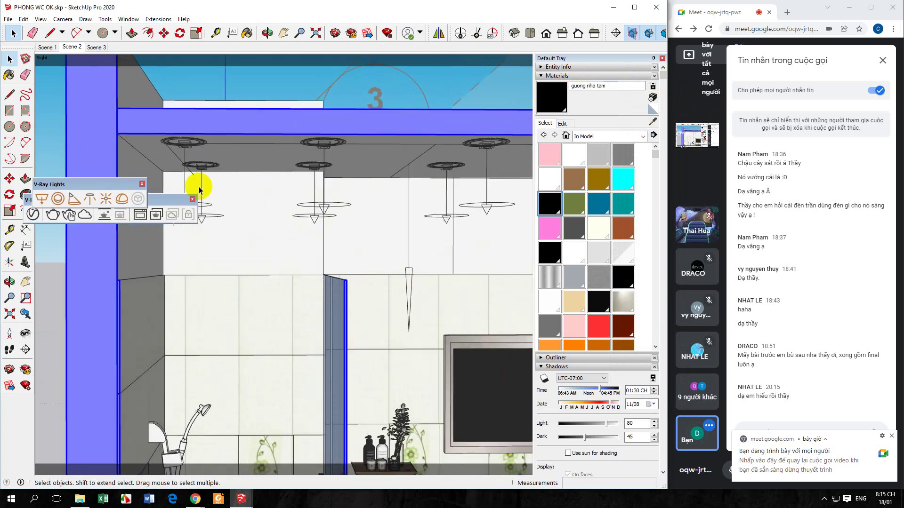
left_click_drag(169, 200, 101, 287)
scroll(189, 149, "up", 3)
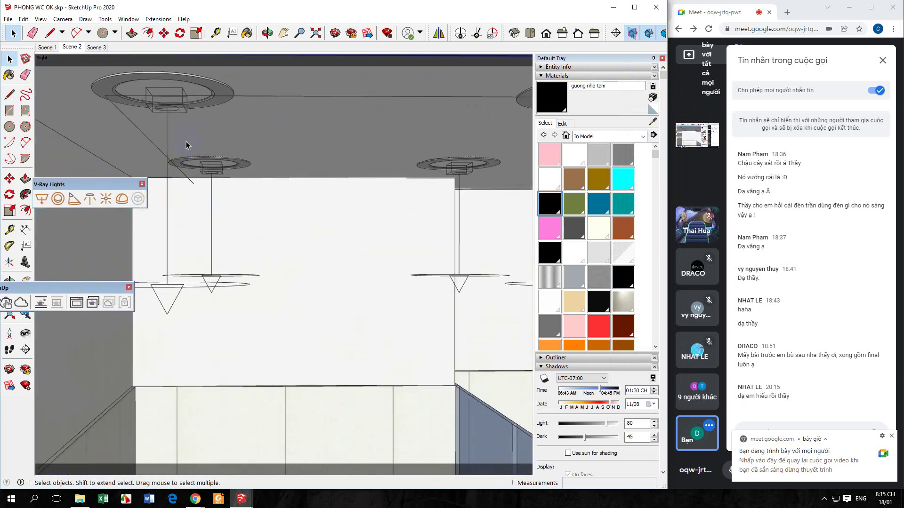
Open the nested groups of the nearest ceiling downlight above the shower and select its IES light.
left_click(167, 116)
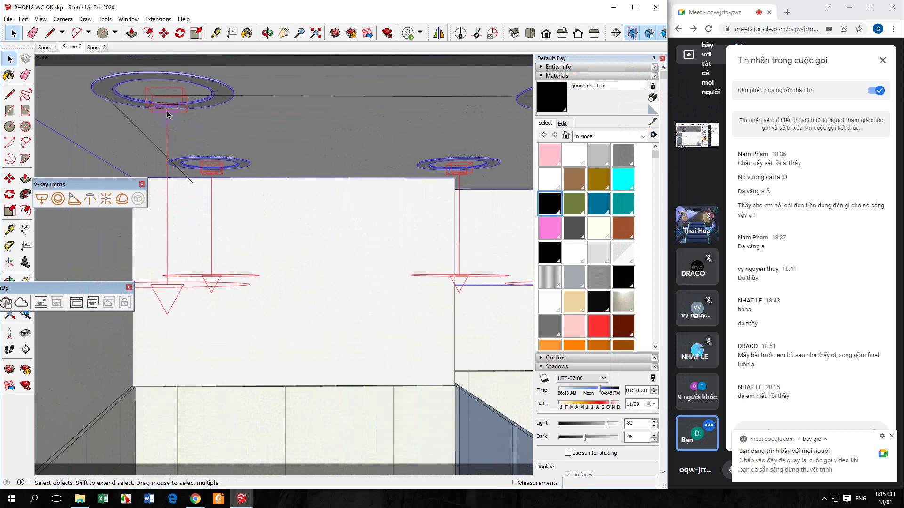
double_click(167, 115)
left_click(168, 117)
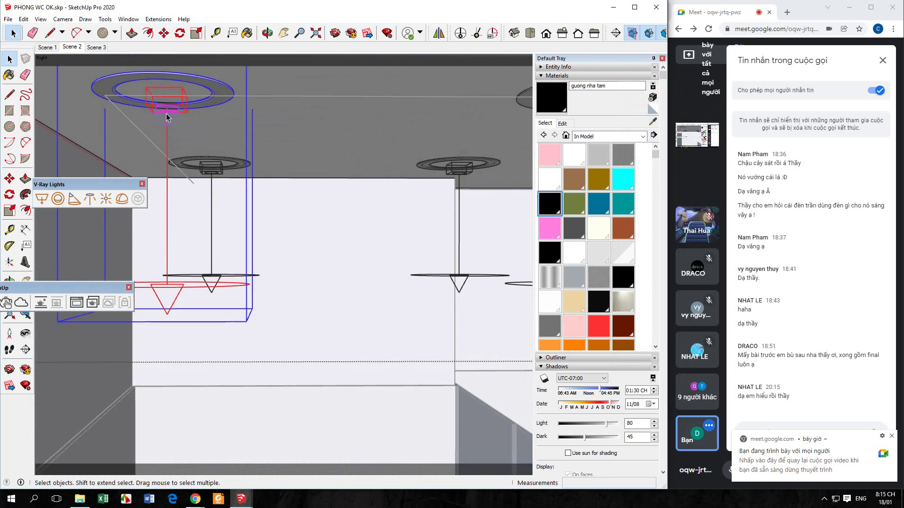
double_click(167, 117)
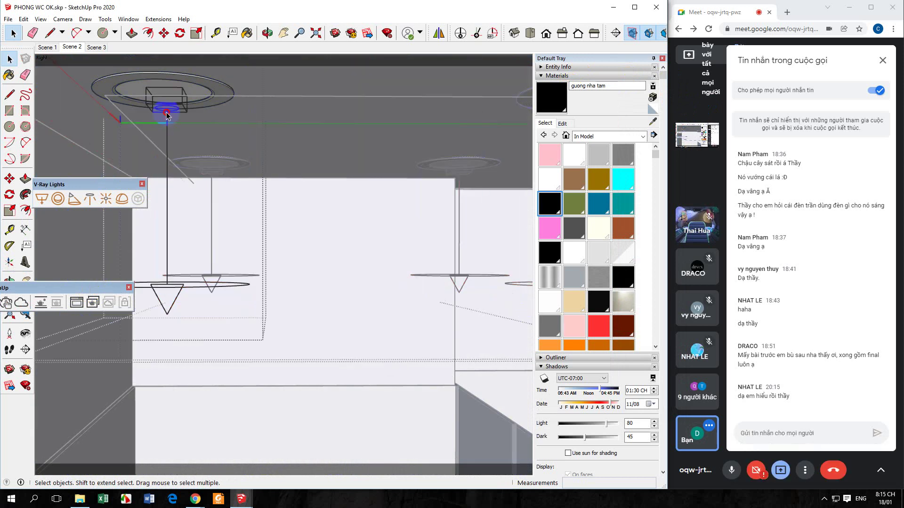
double_click(167, 116)
double_click(167, 115)
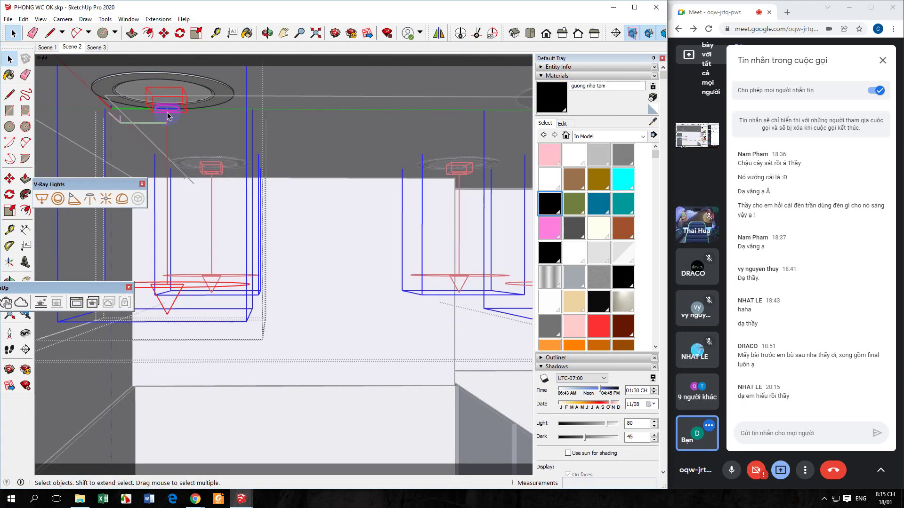
Delete the IES Light asset in the V-Ray Asset Editor, close the editor, and leave the downlight's group.
left_click(41, 303)
left_click_drag(51, 288, 249, 223)
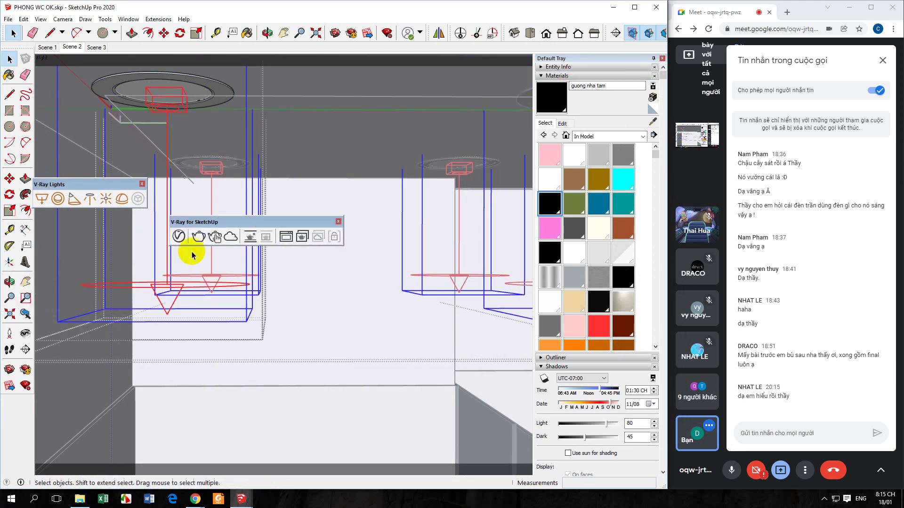
left_click(177, 234)
left_click(293, 110)
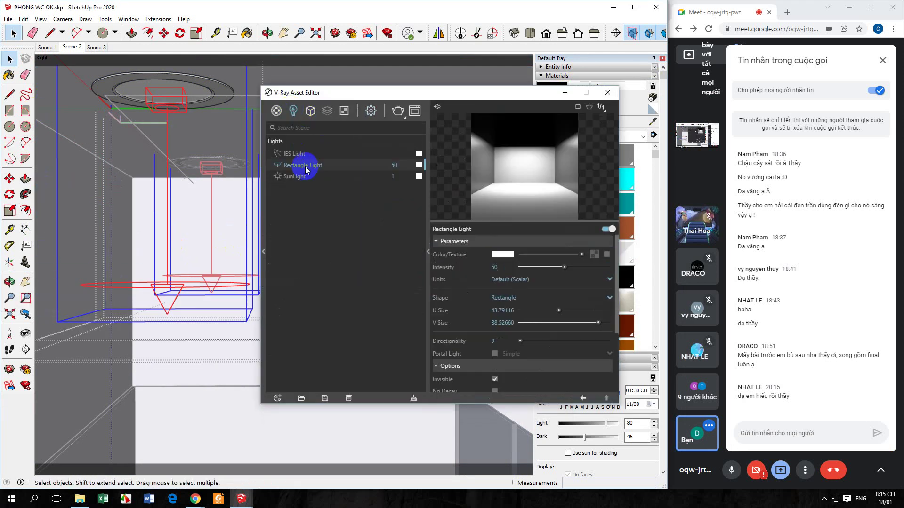
left_click(380, 153)
right_click(380, 153)
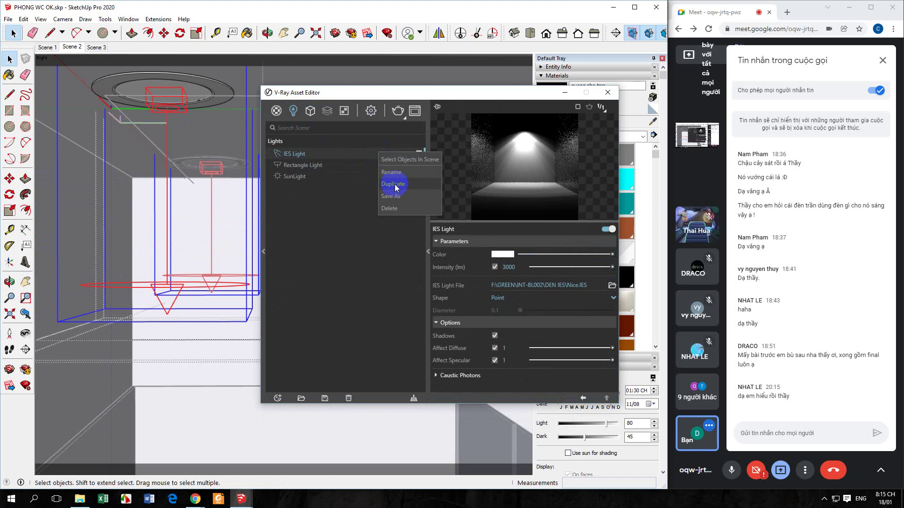
left_click(388, 209)
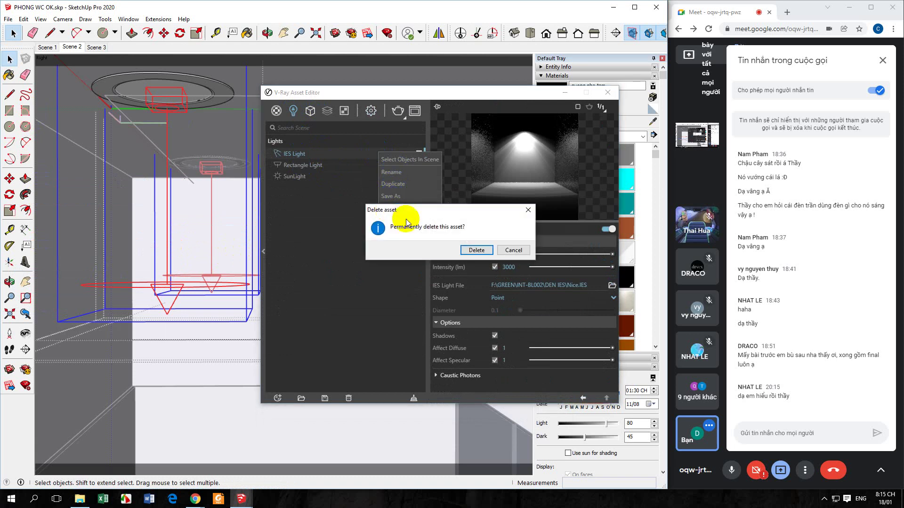
left_click(476, 252)
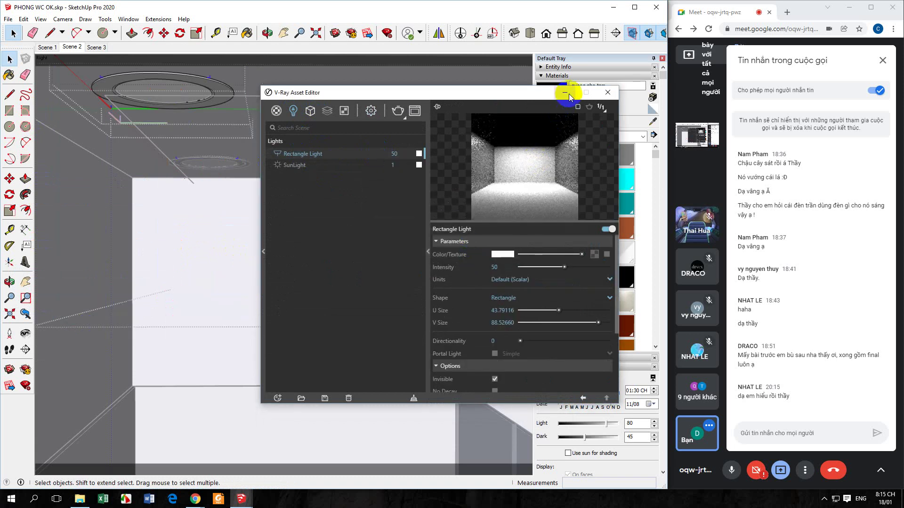
left_click(608, 92)
left_click(230, 266)
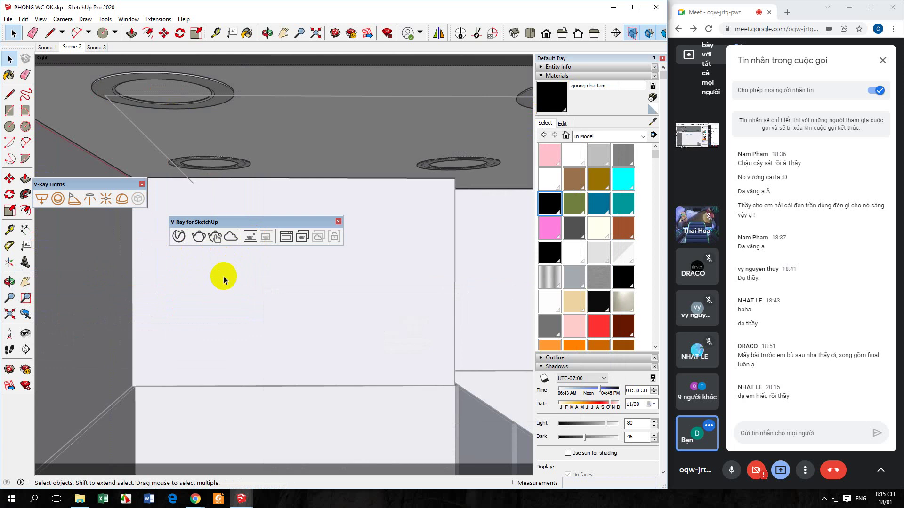
scroll(224, 276, "down", 1)
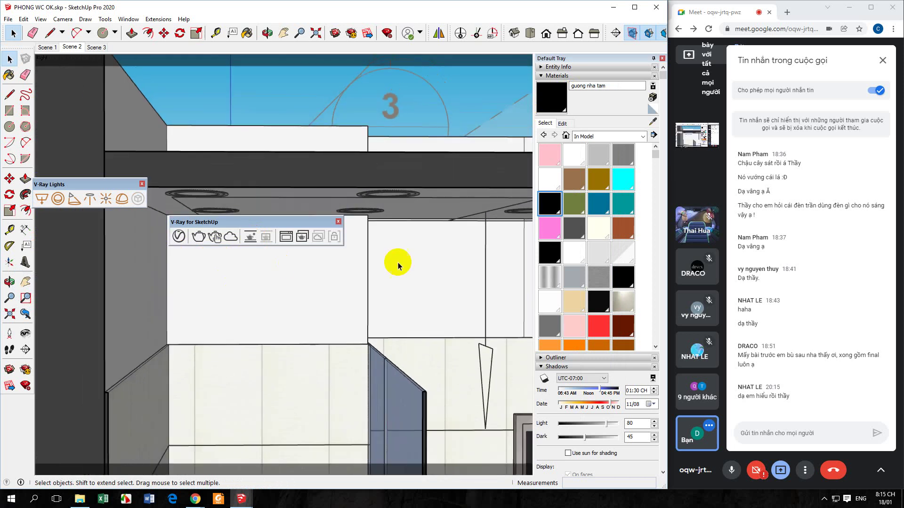
left_click(485, 278)
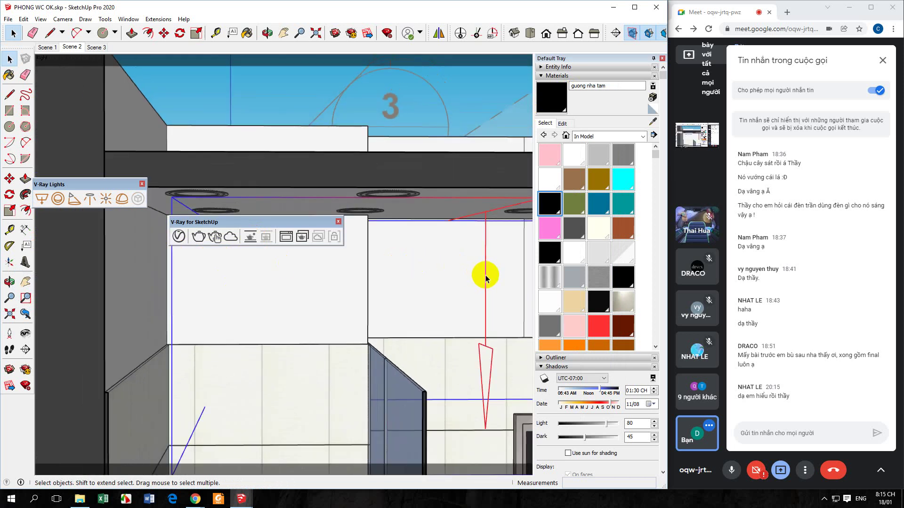
Rename the IES Light asset to IES Light OLD in the V-Ray Asset Editor.
left_click(178, 236)
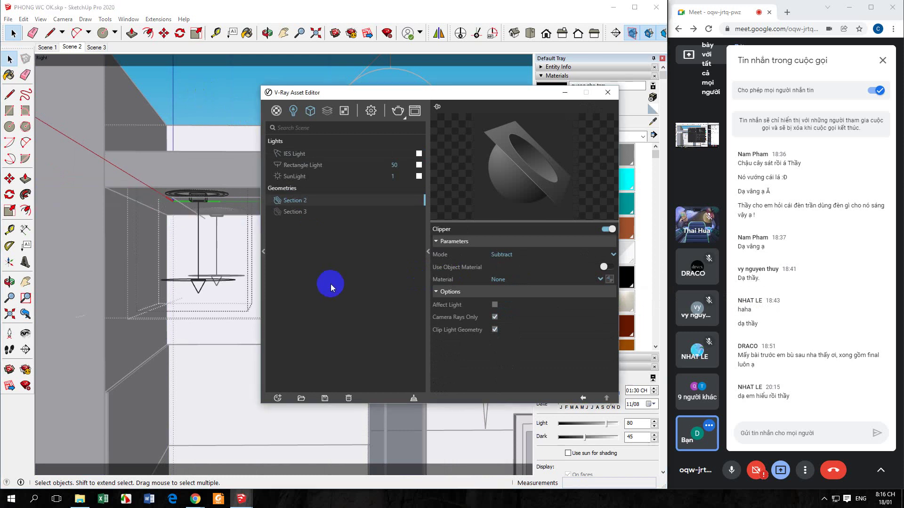
left_click(294, 155)
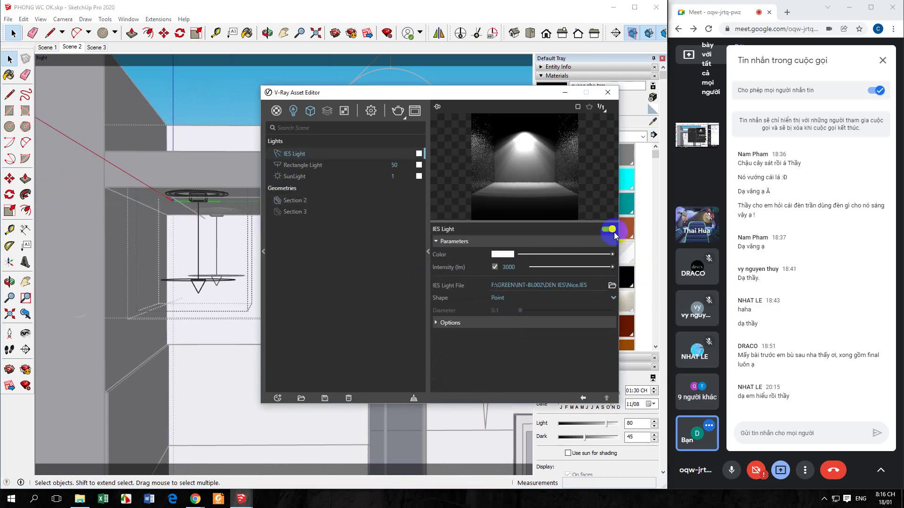
right_click(292, 155)
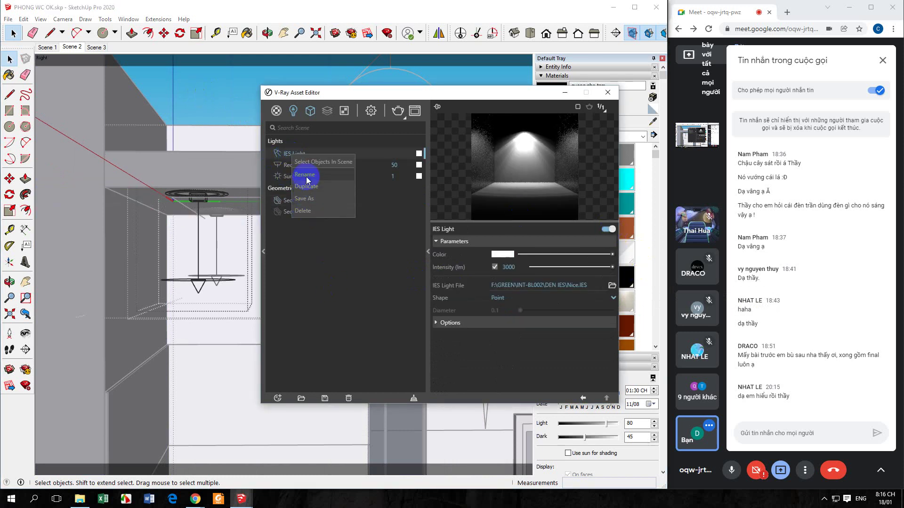
left_click(306, 176)
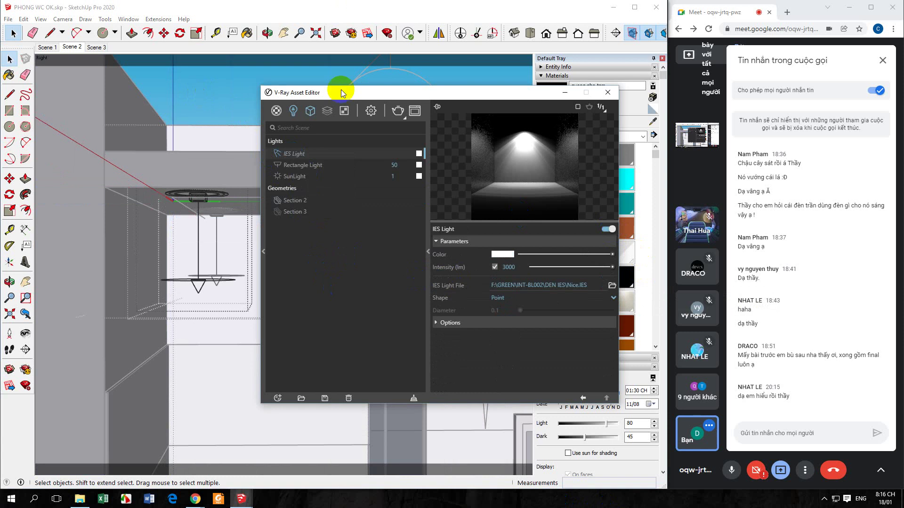
type("OLD")
left_click(363, 280)
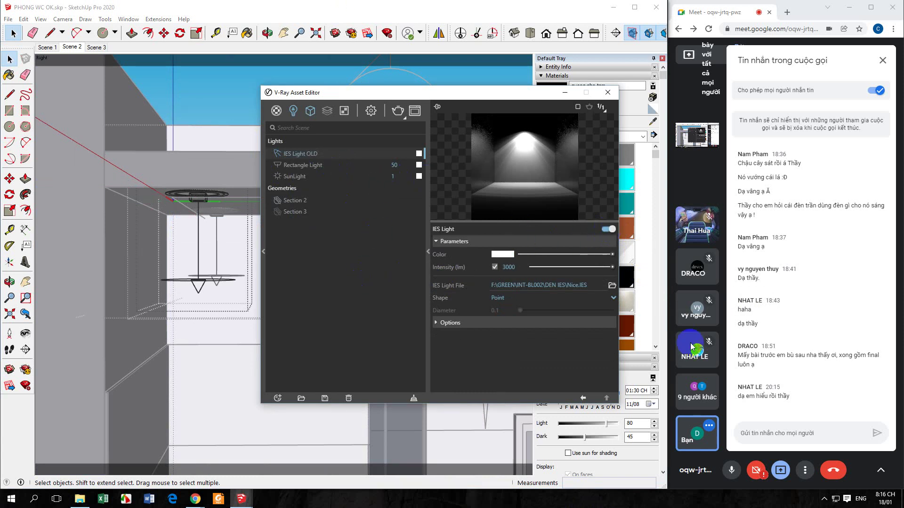